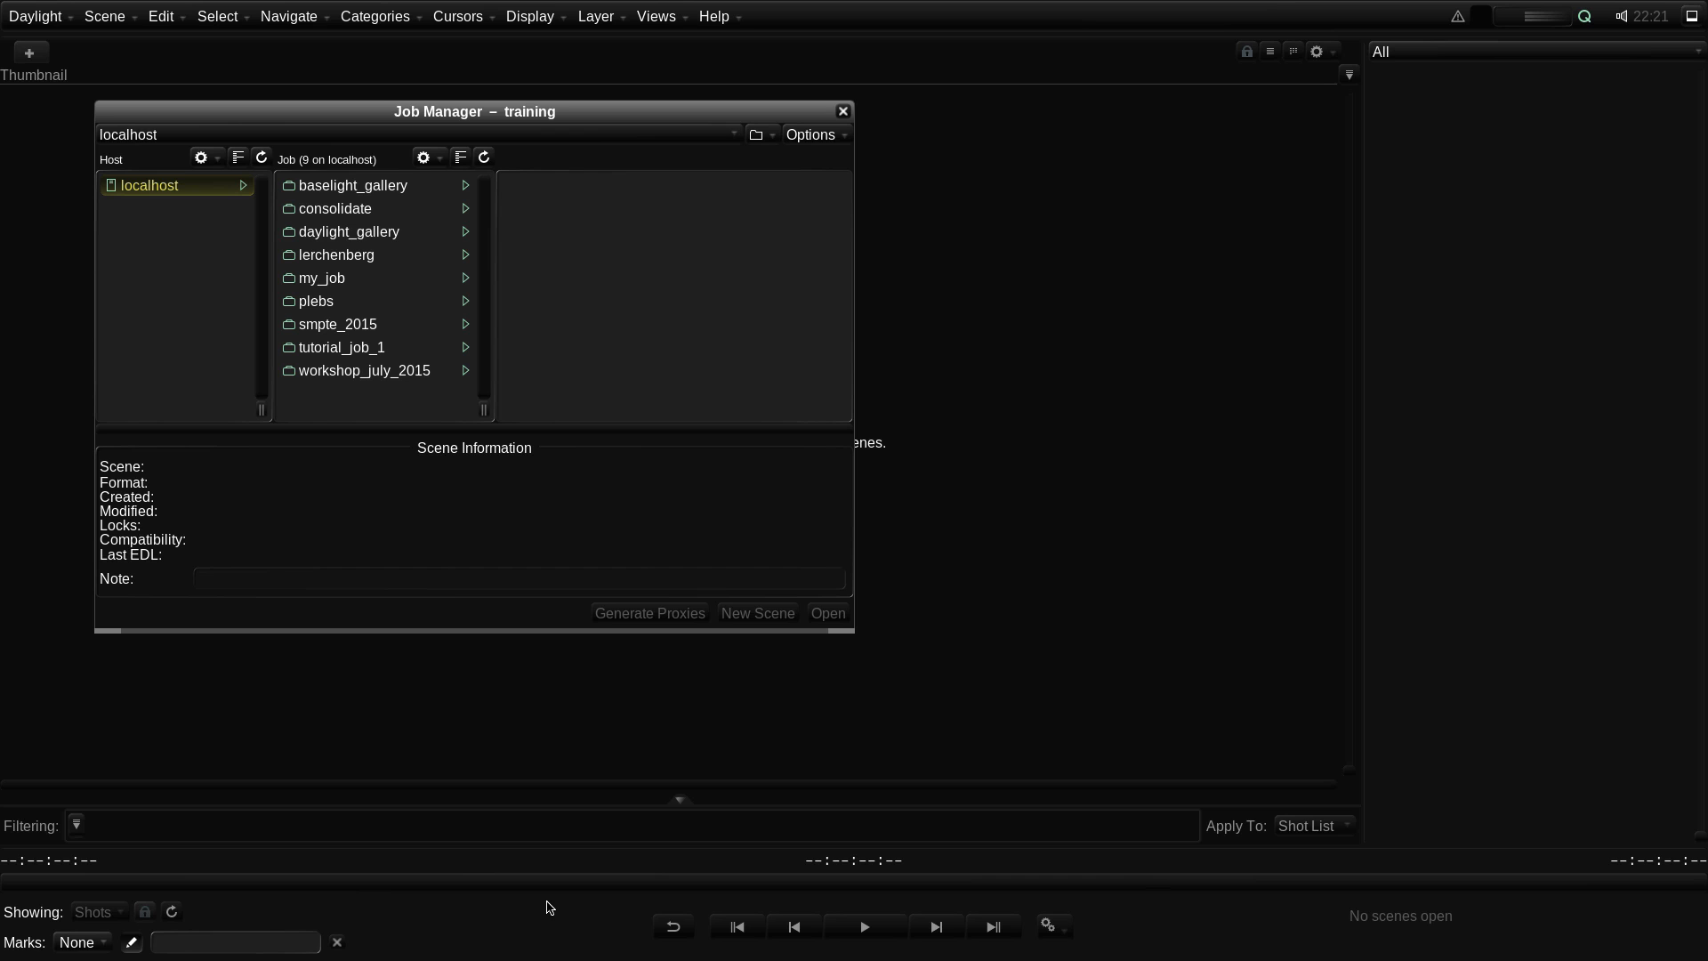
Review the available setups, selecting 2K 24p (DCI) and HD 25p (422) in turn without activating either, and close the list.
left_click(46, 18)
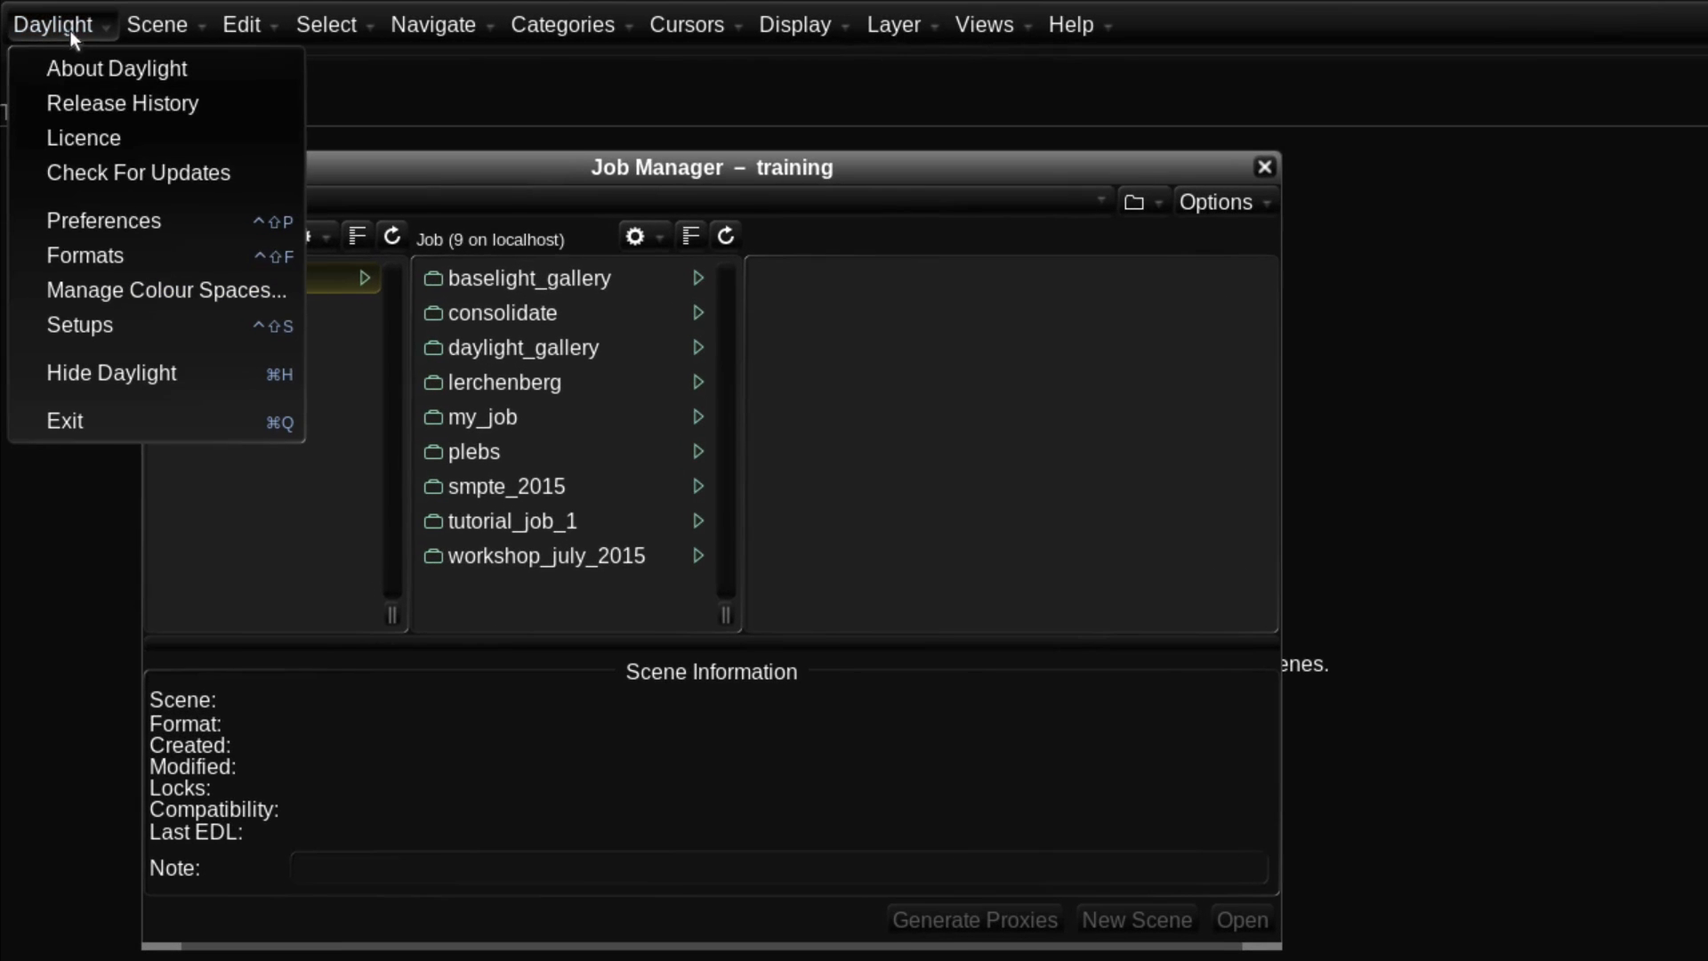
left_click(68, 324)
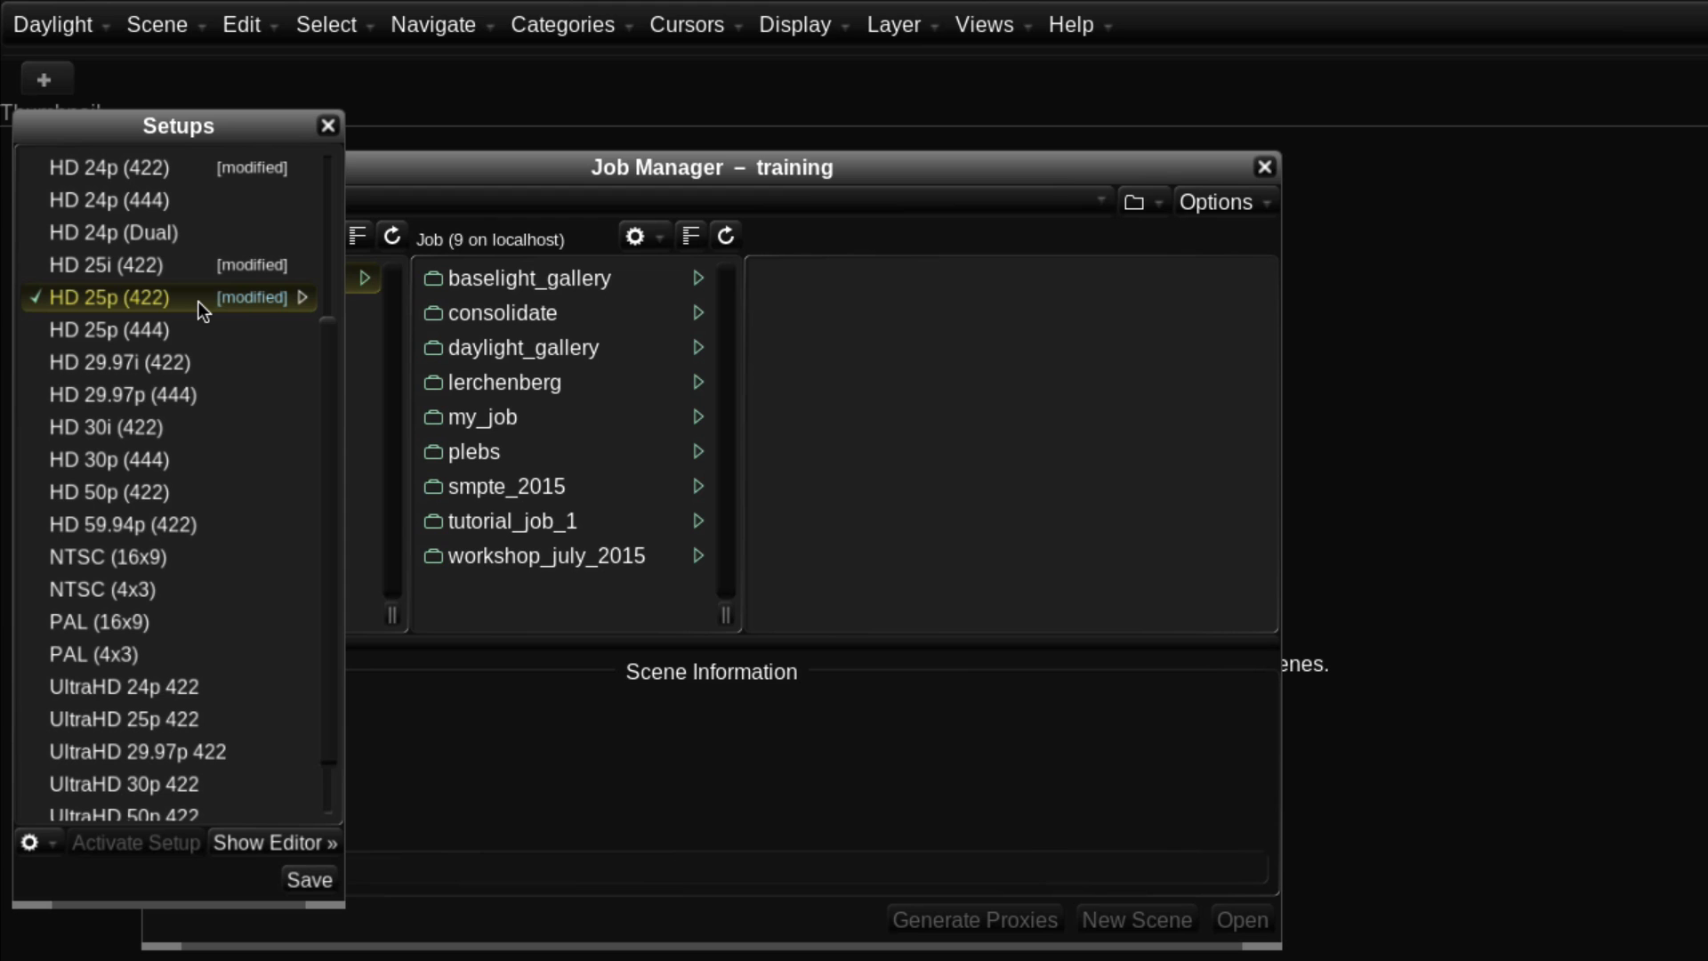
left_click_drag(316, 346, 274, 174)
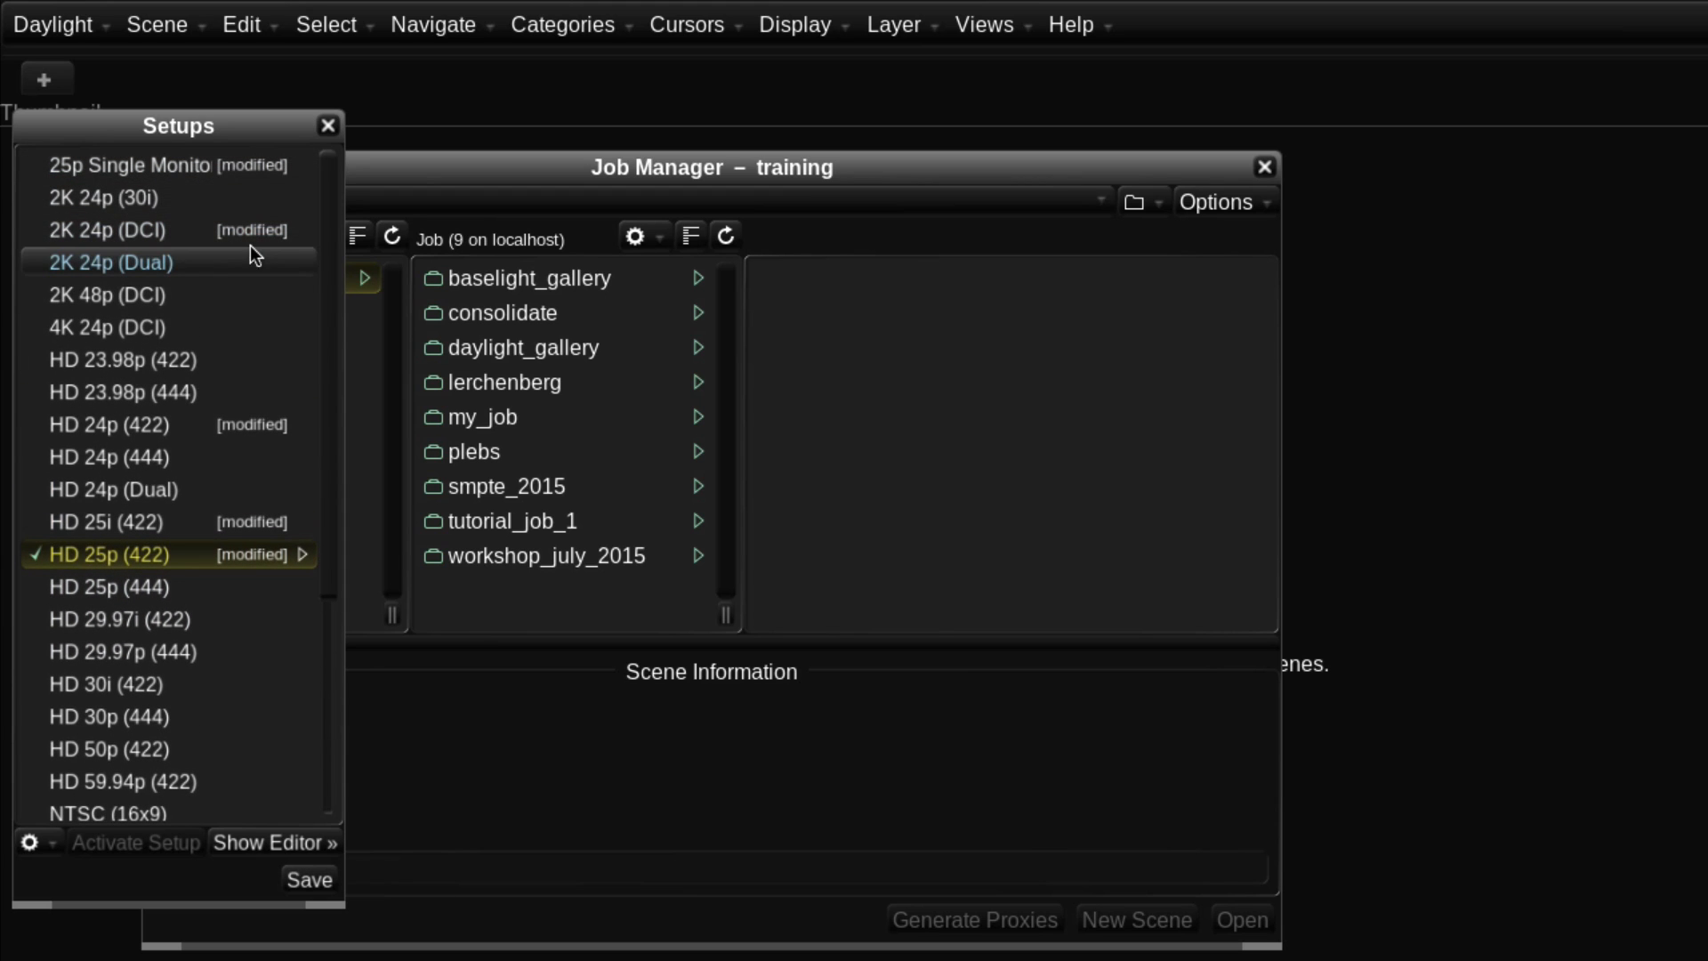
left_click(188, 232)
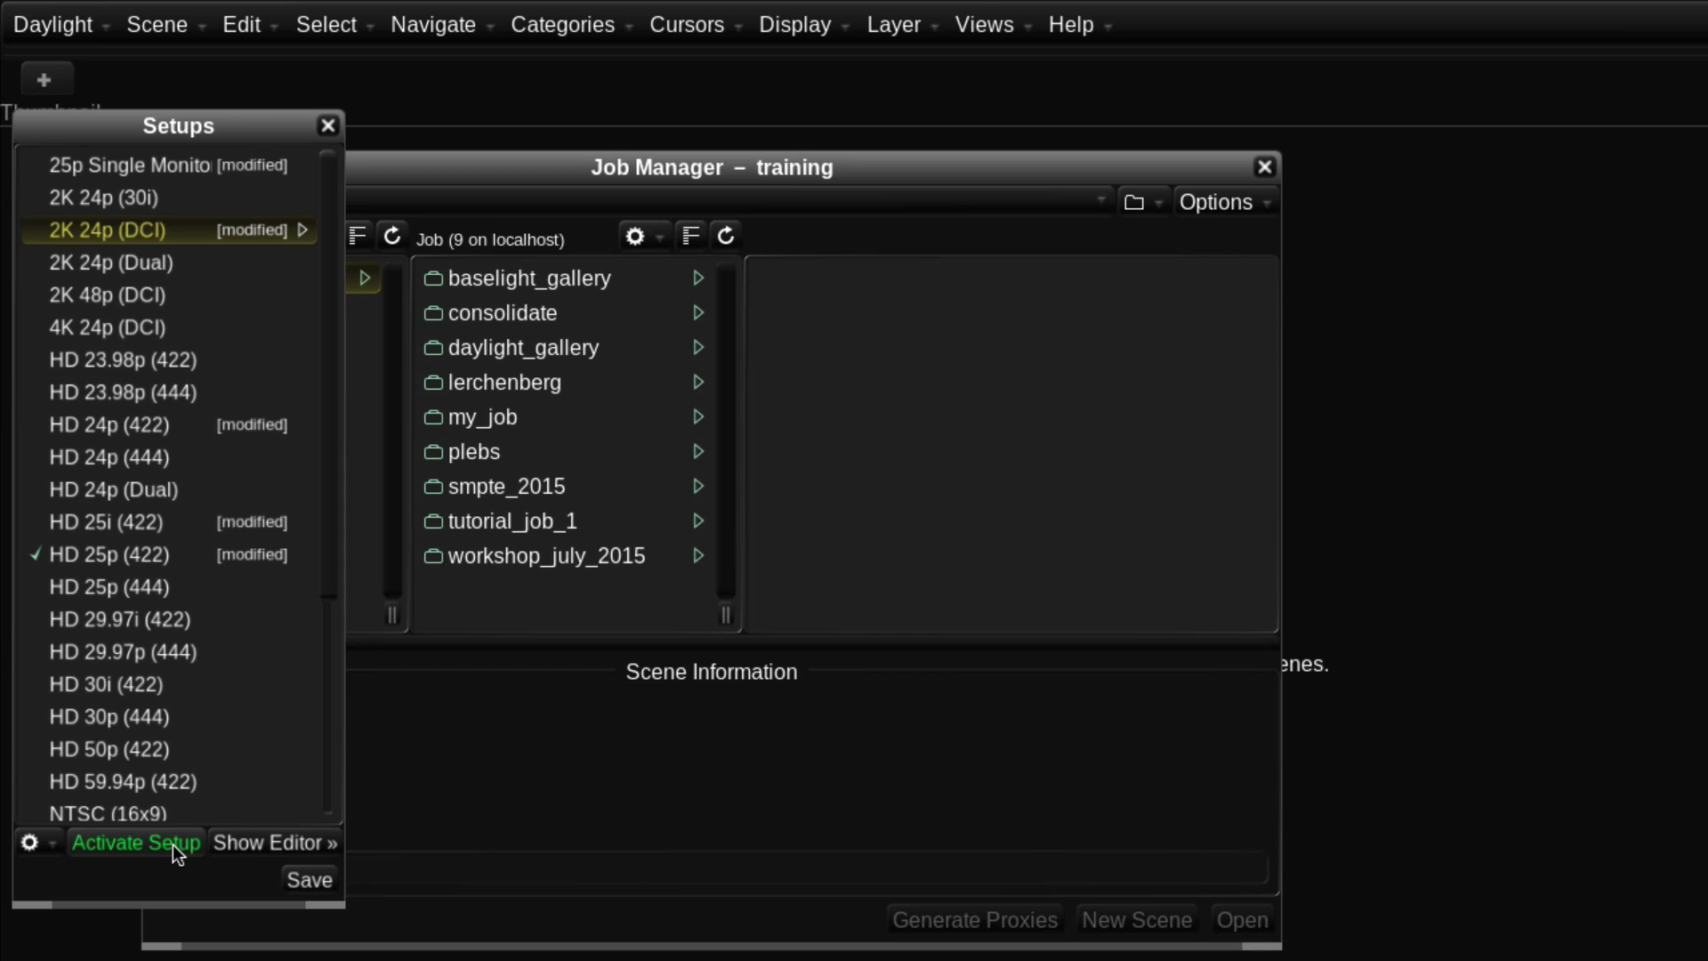
left_click(50, 843)
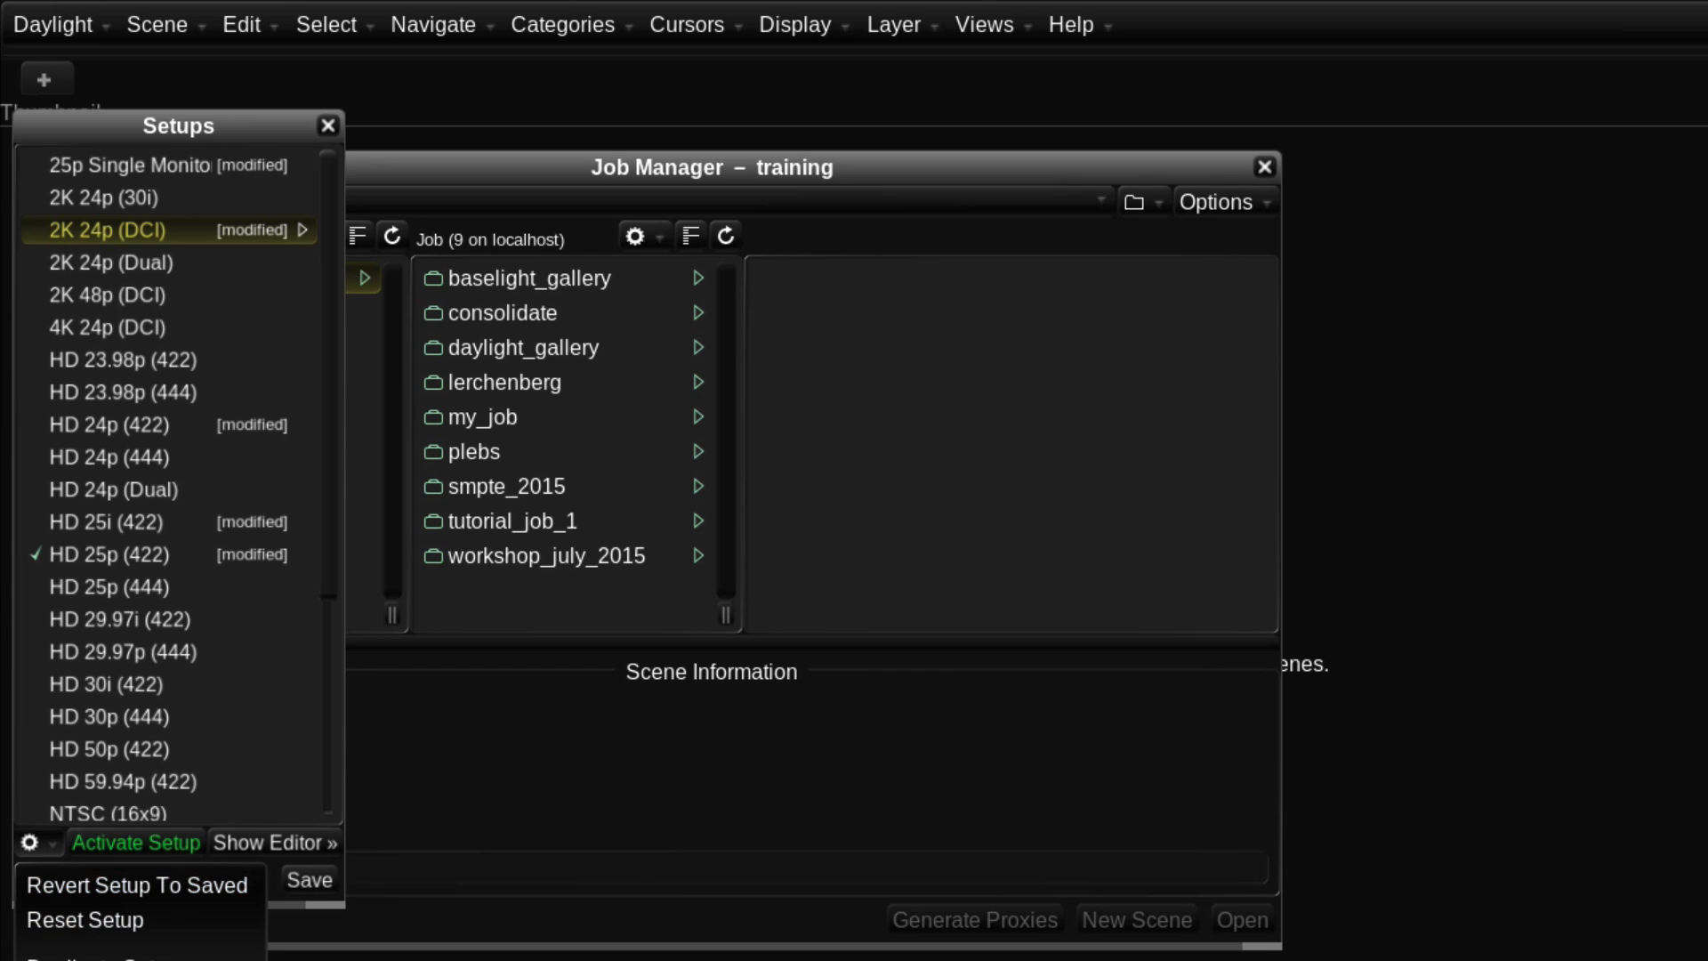
left_click(31, 847)
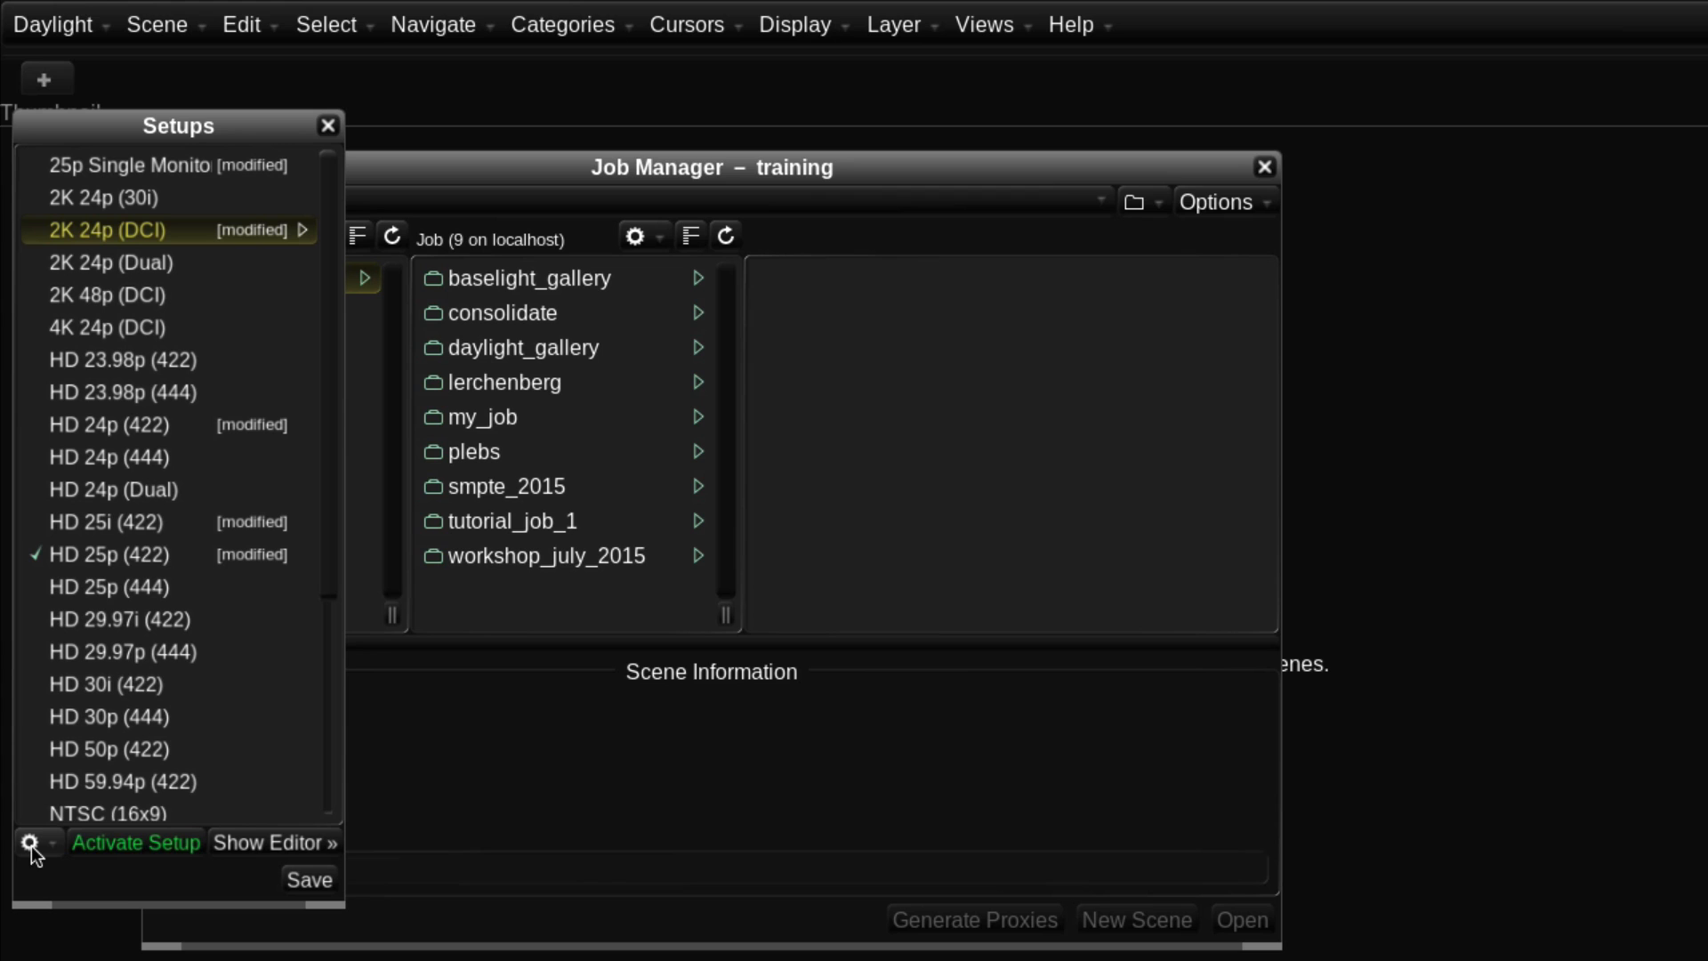
left_click(68, 557)
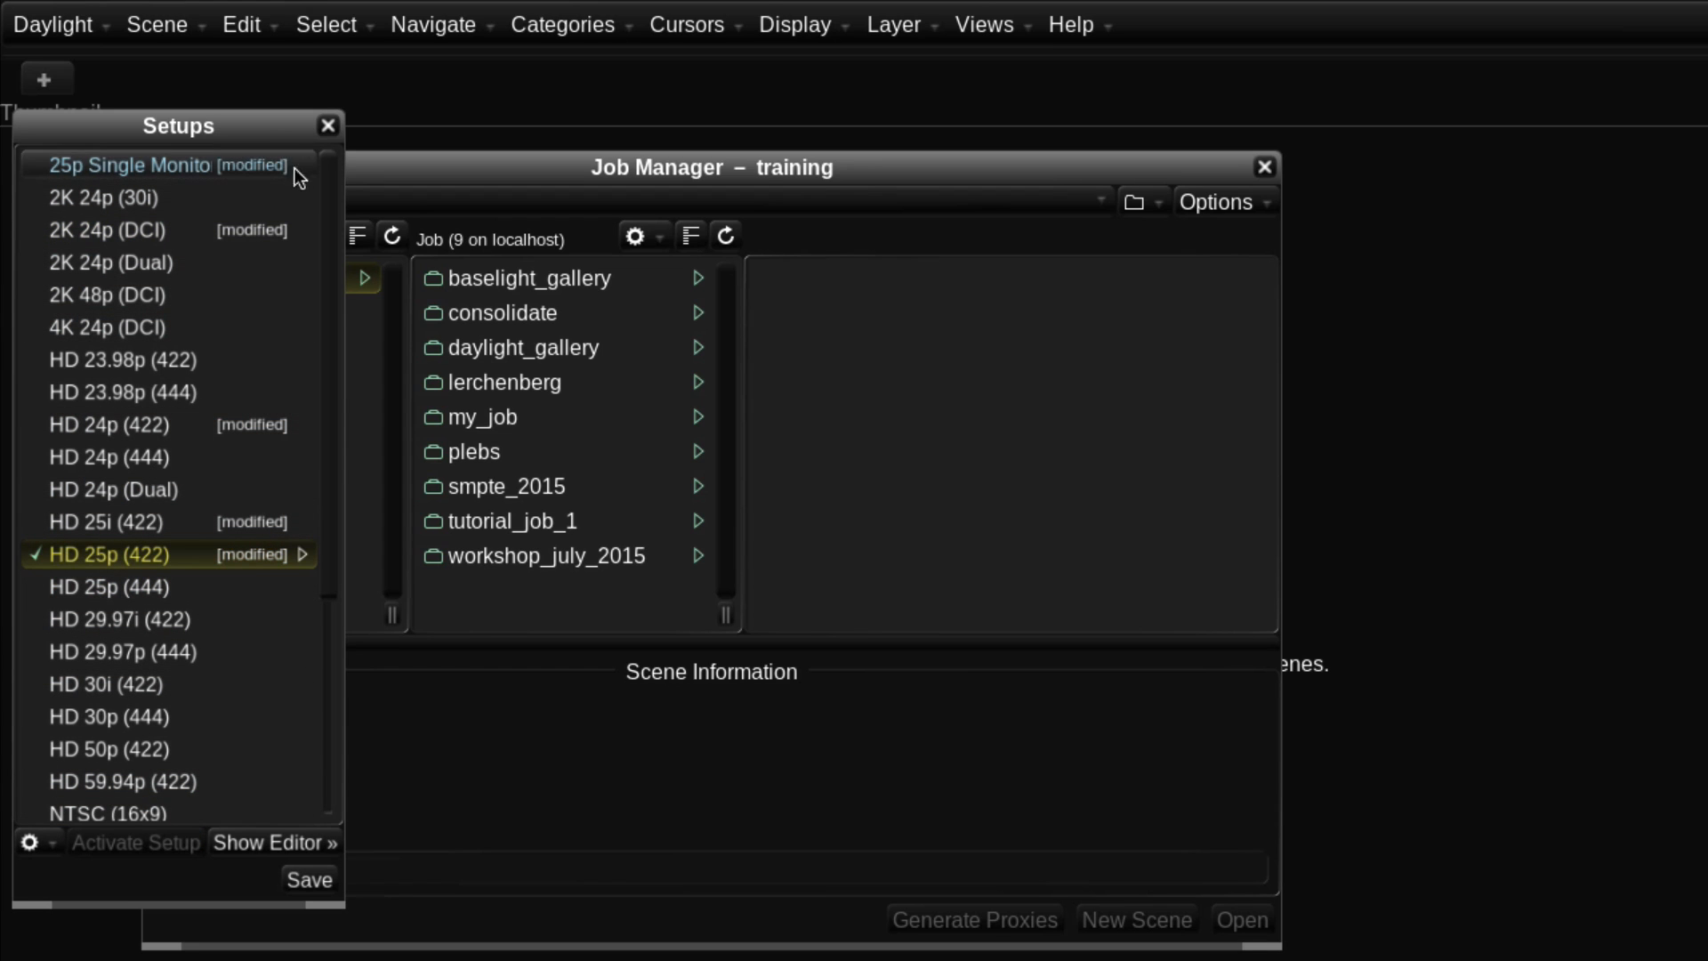
left_click(326, 129)
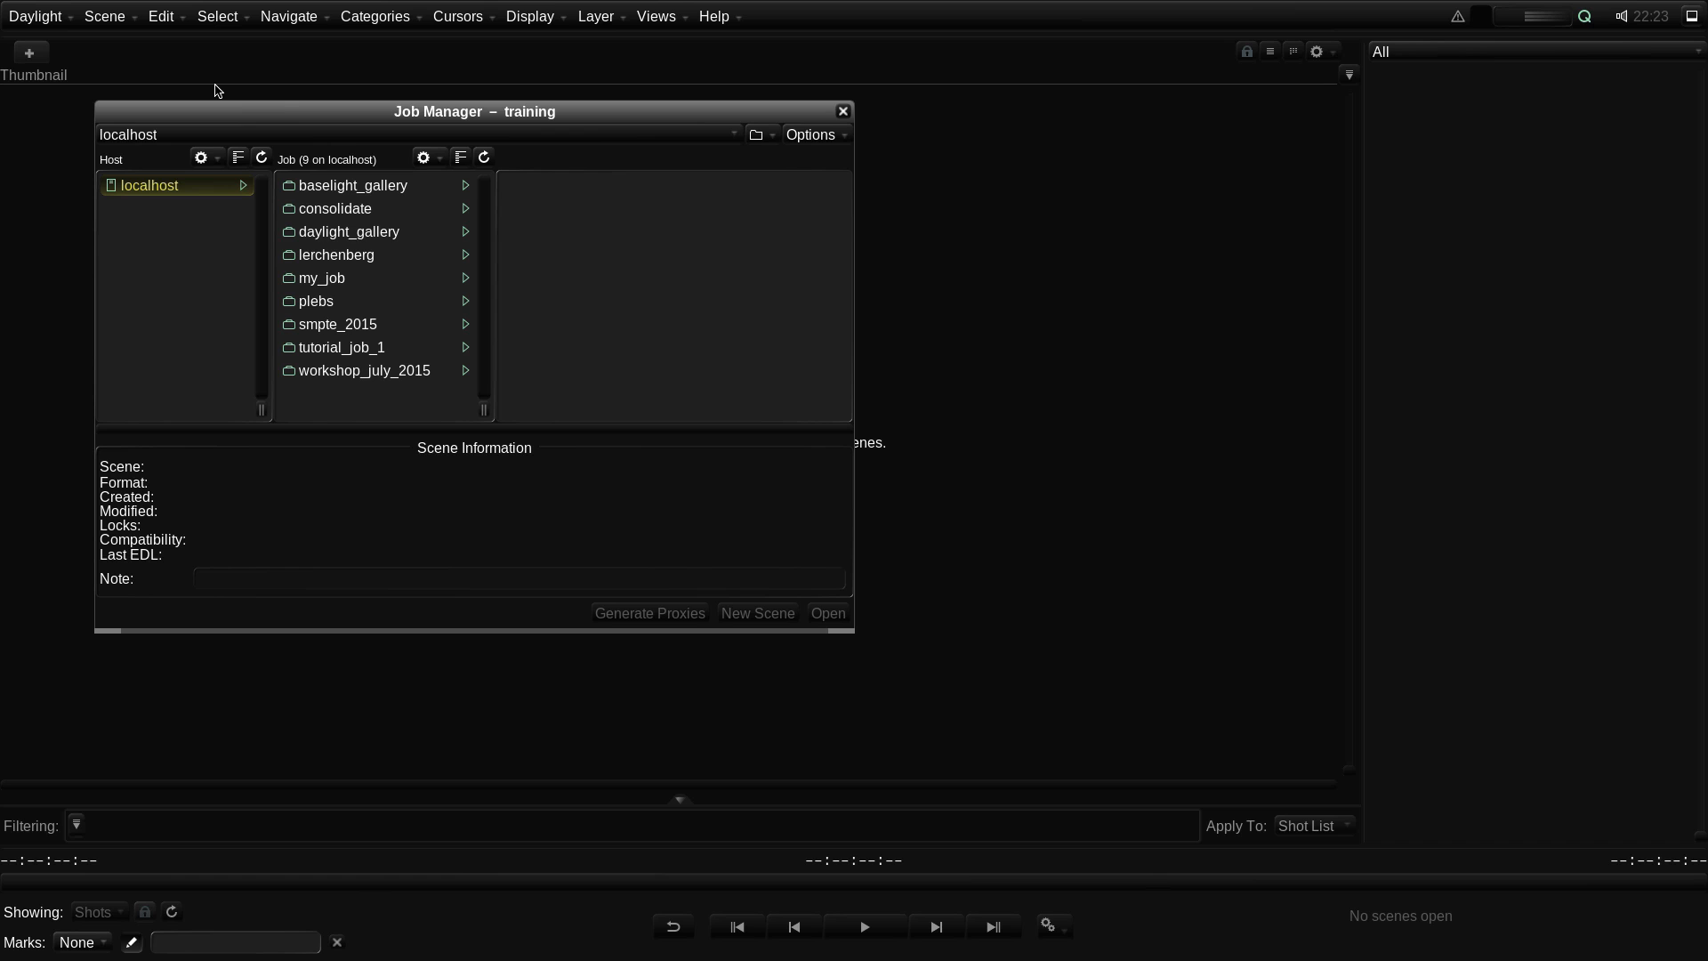
Move the Job Manager window slightly closer to the centre of the workspace.
left_click_drag(329, 105, 402, 118)
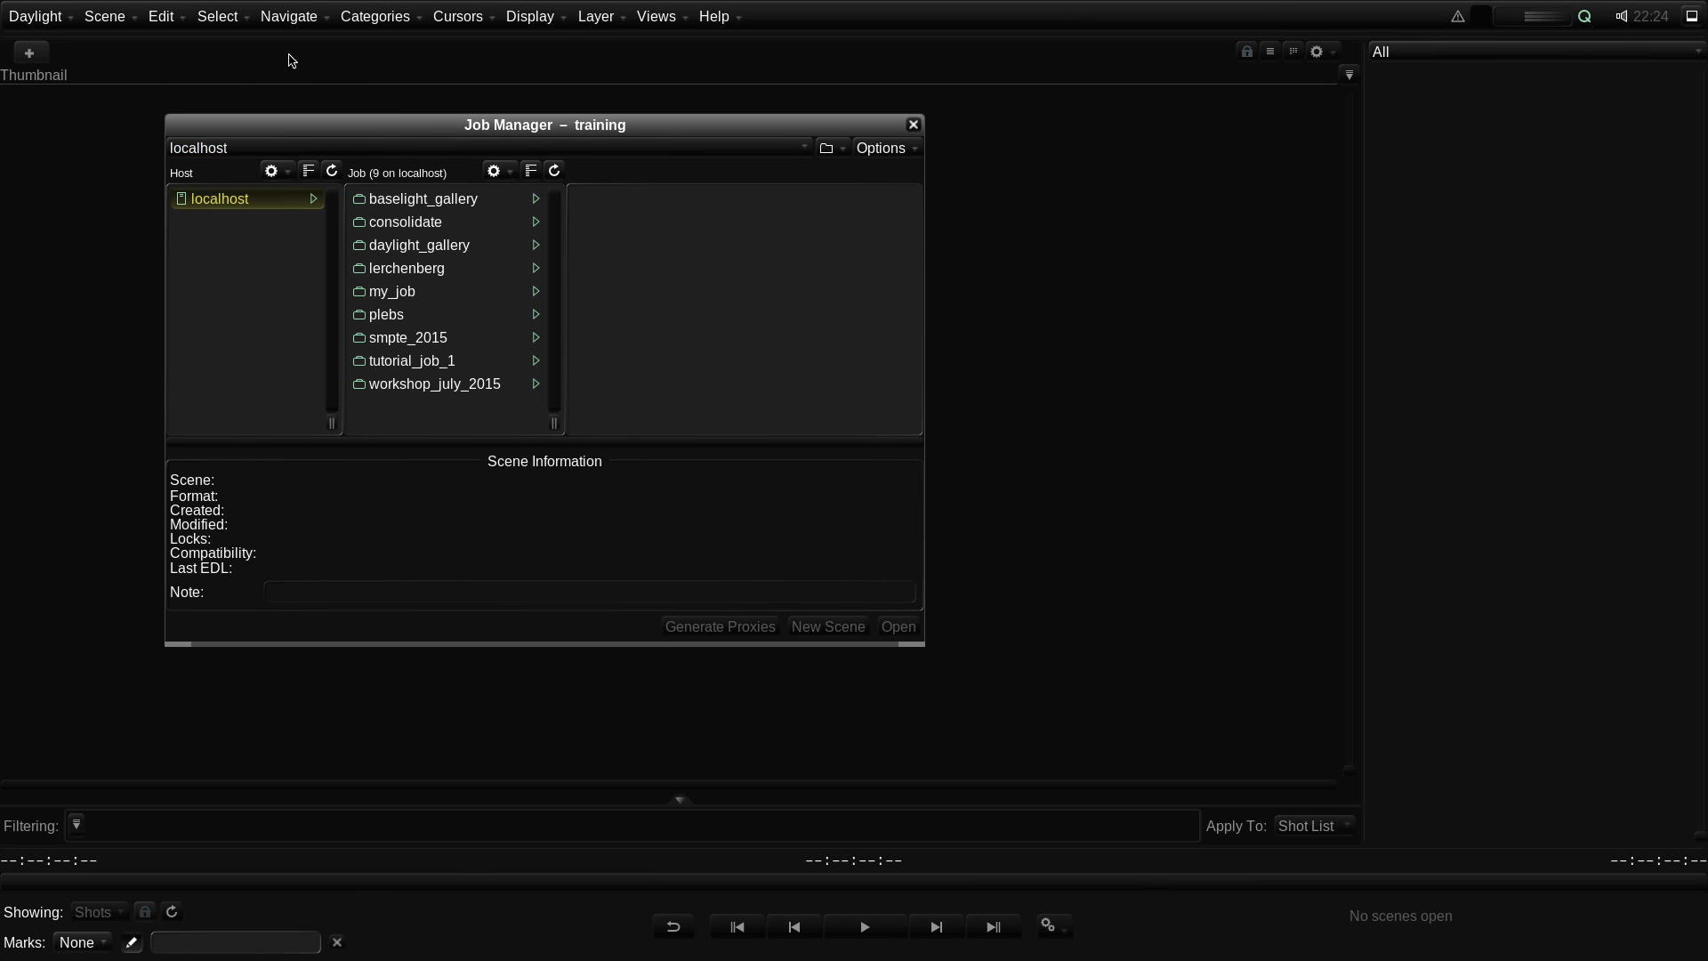
left_click(122, 25)
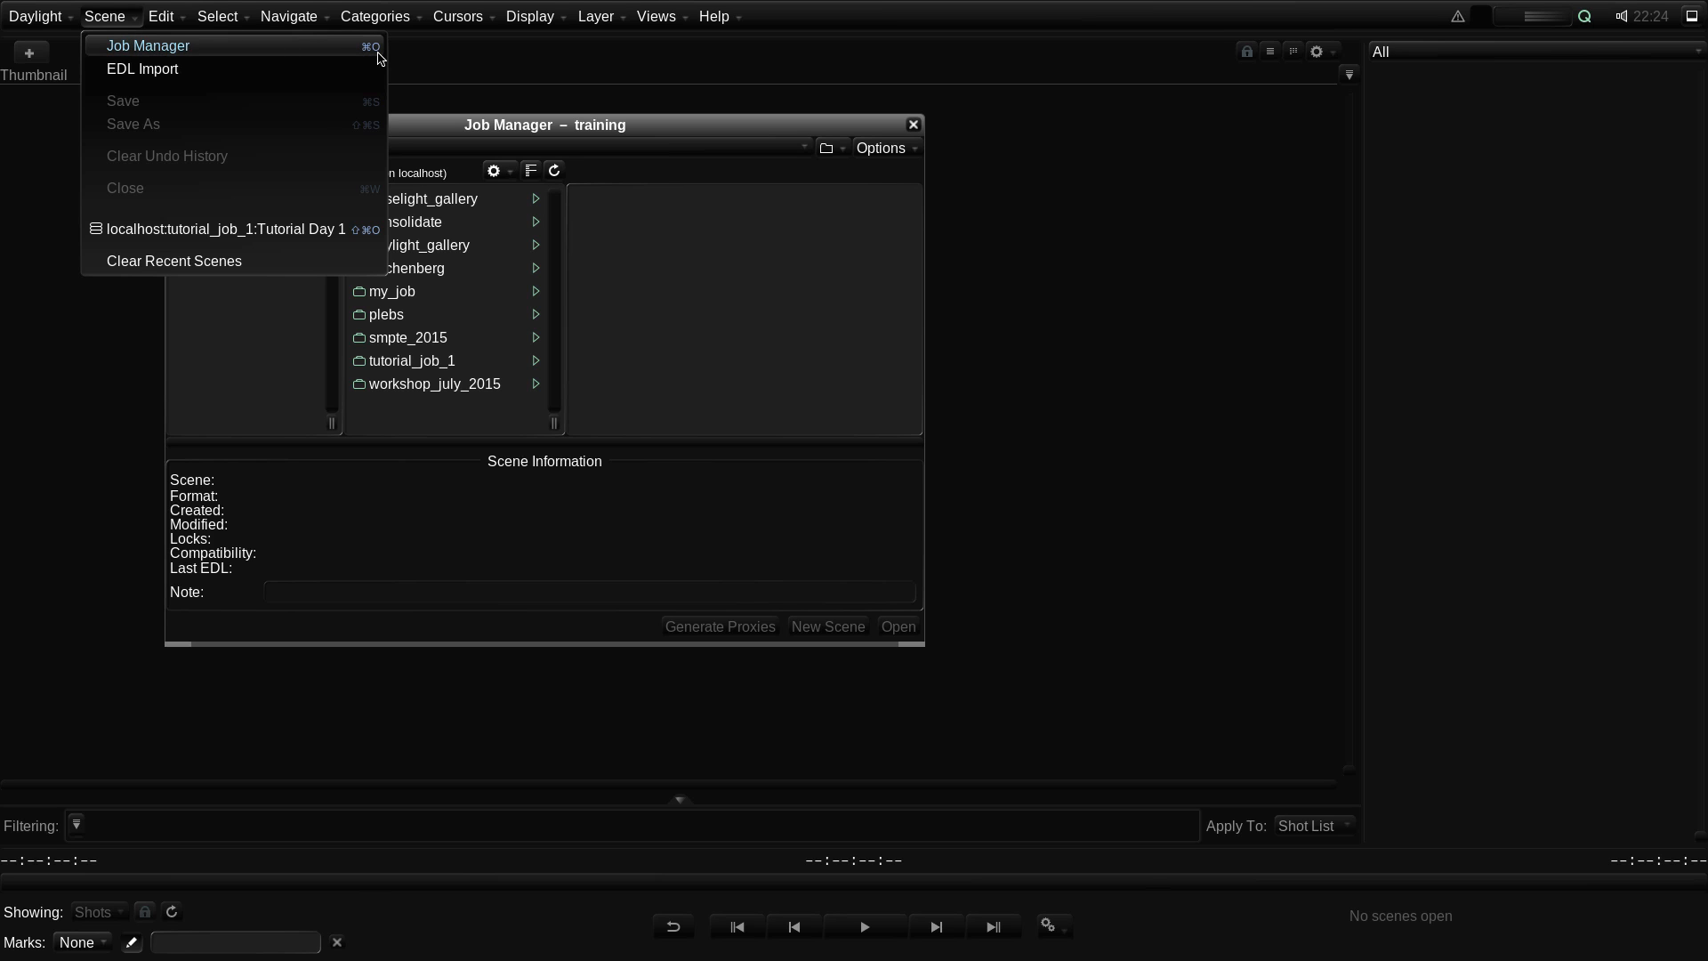
left_click(415, 57)
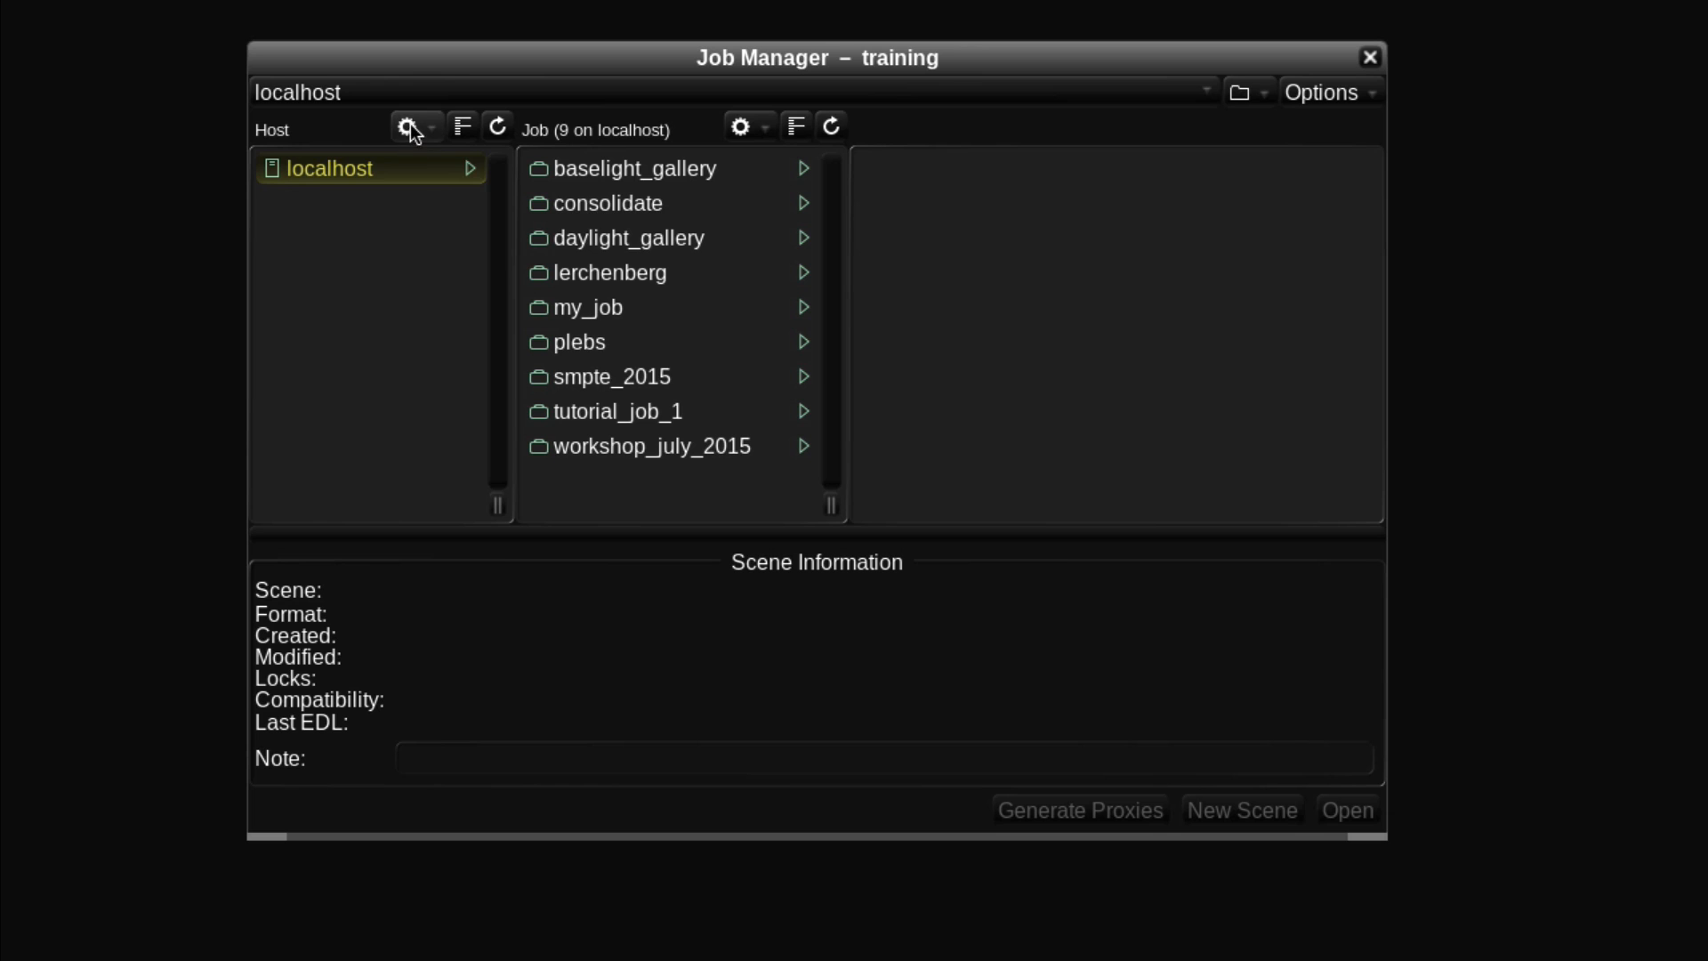
left_click(441, 167)
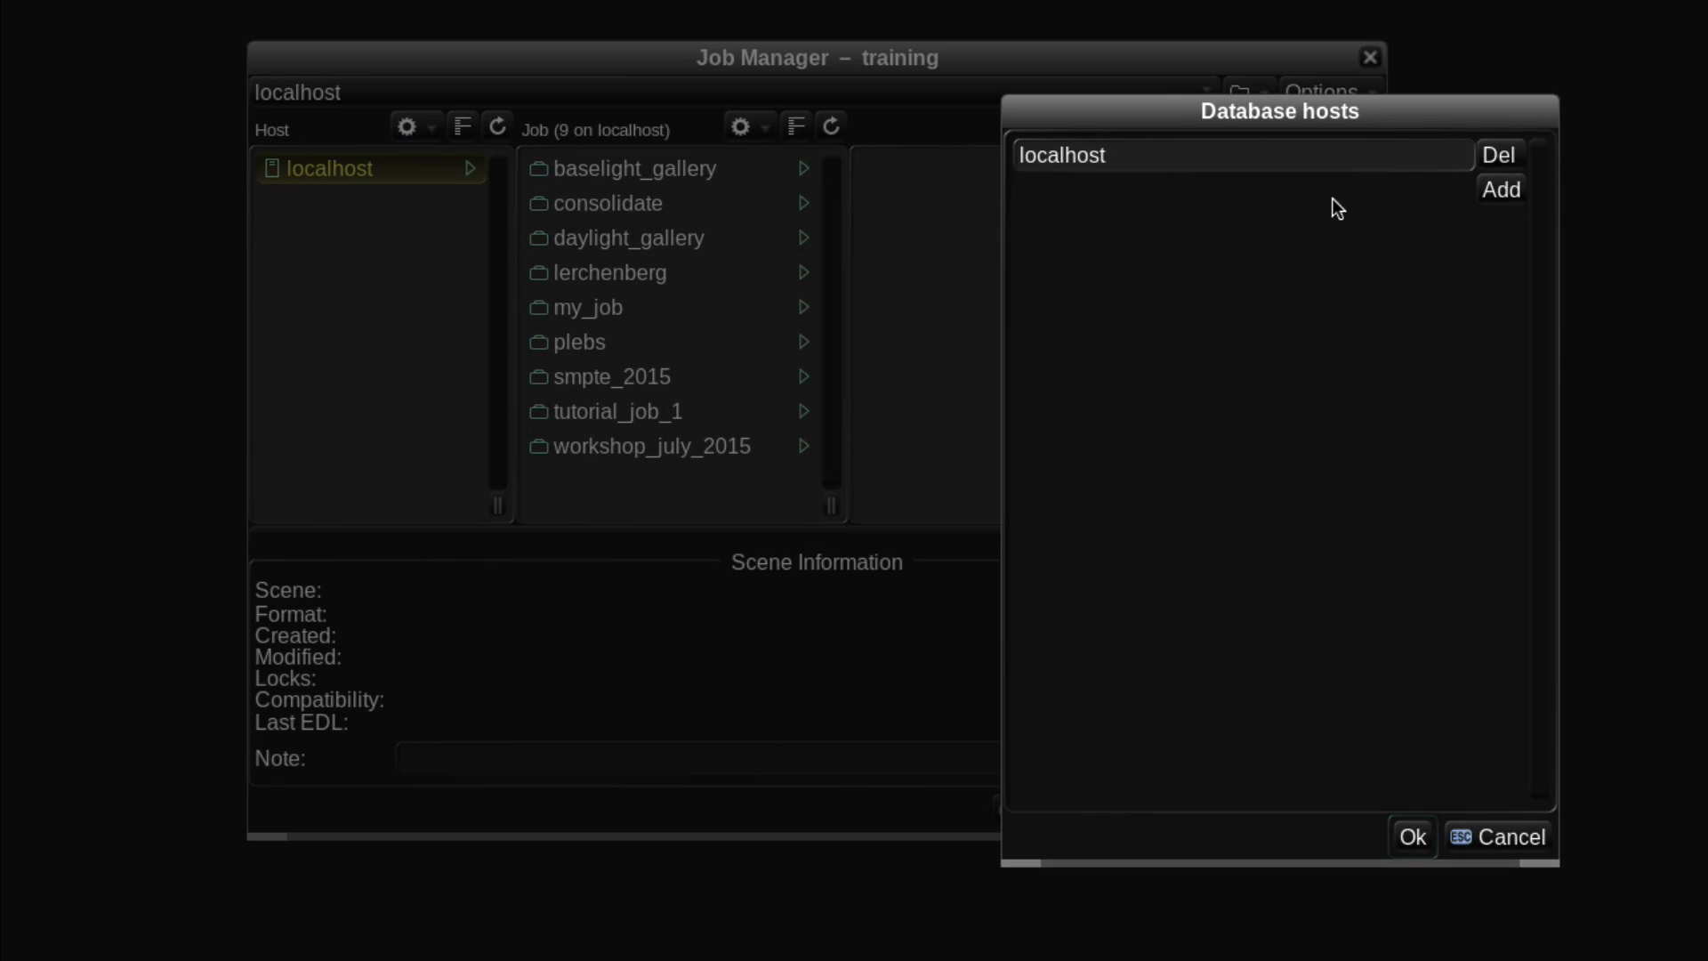
left_click(1500, 190)
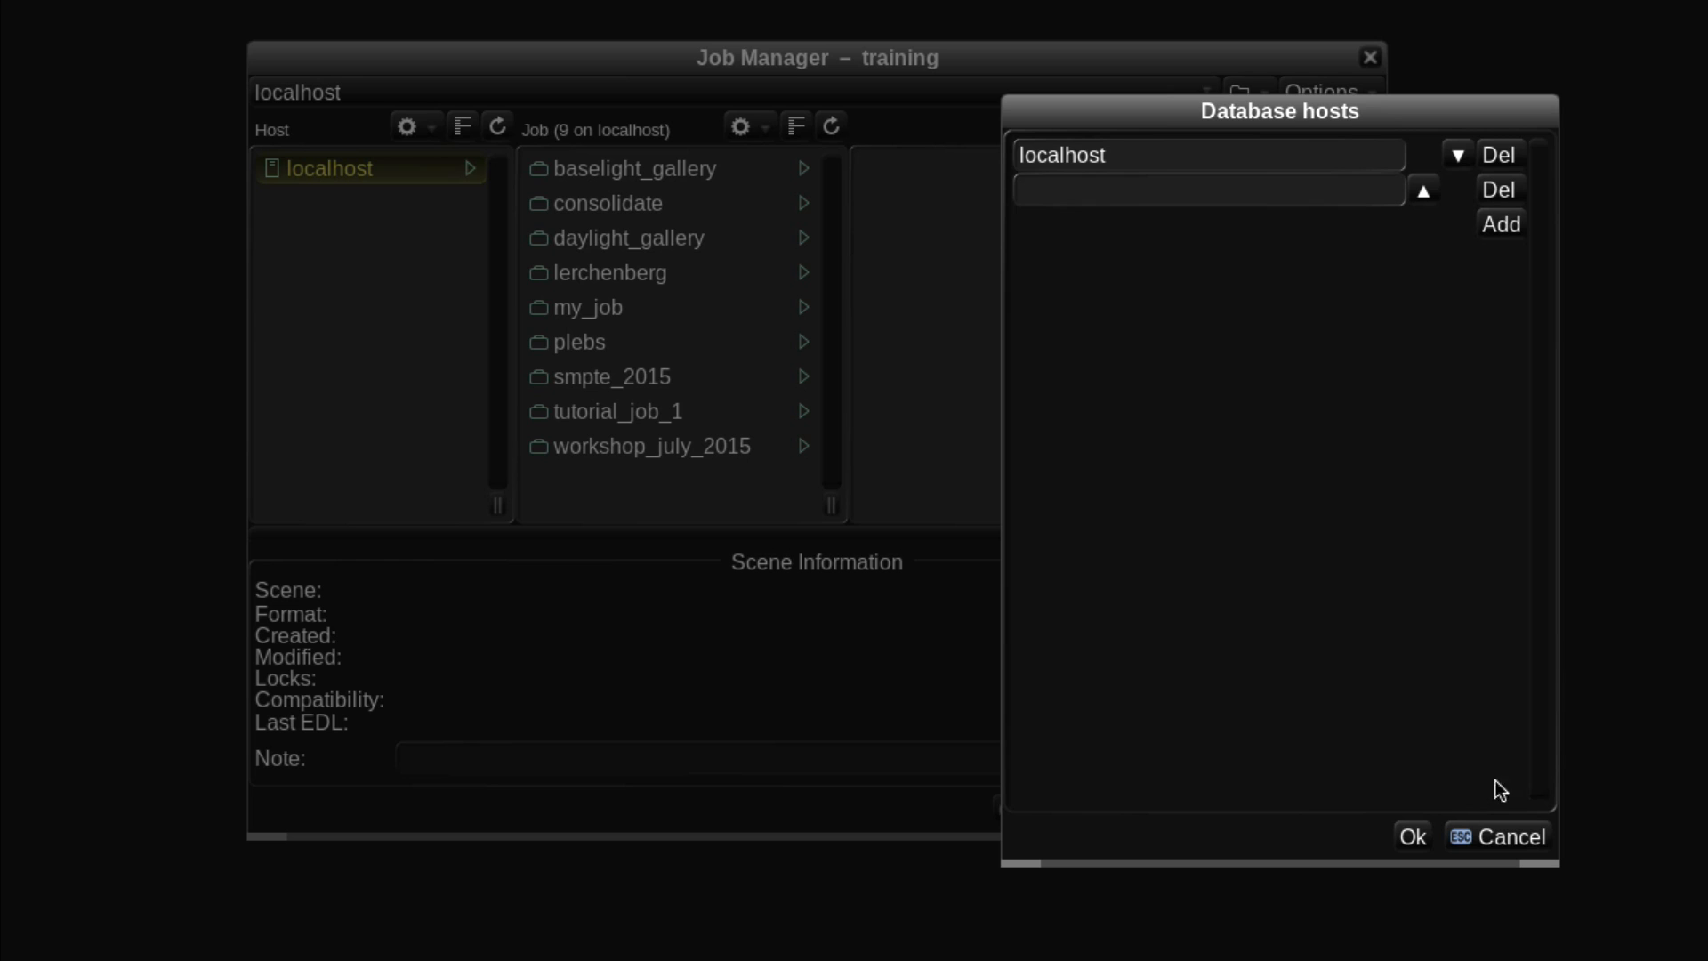
left_click(1513, 840)
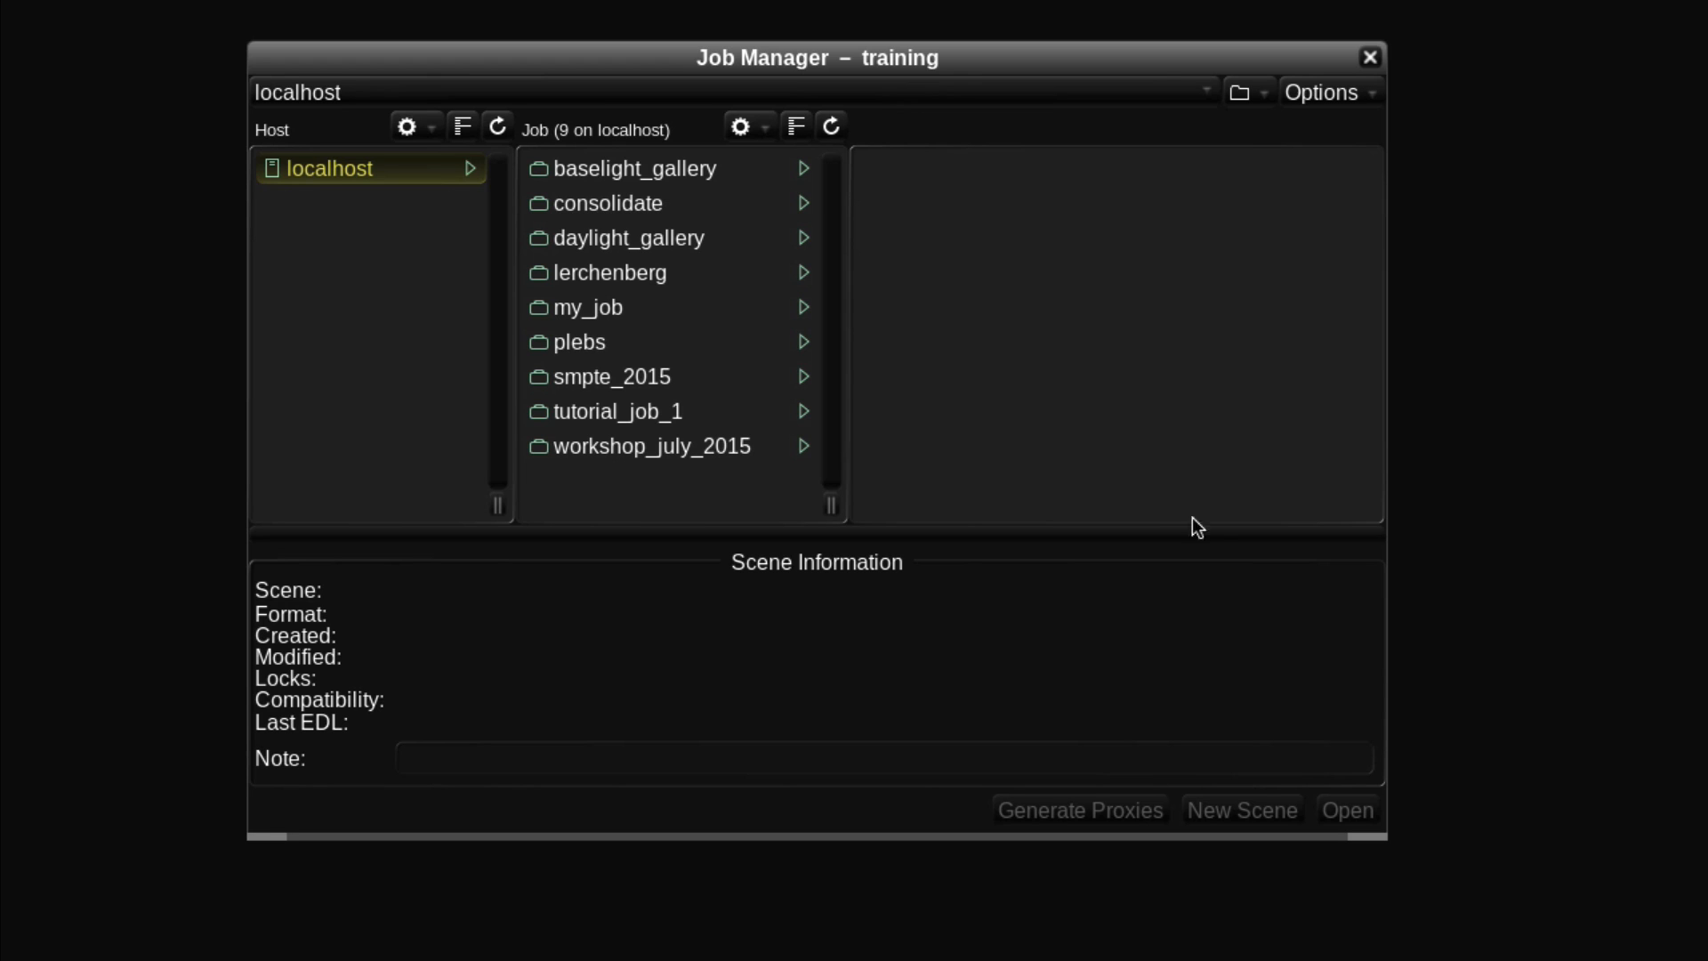
Create a new job named daylight_training on localhost.
left_click(751, 125)
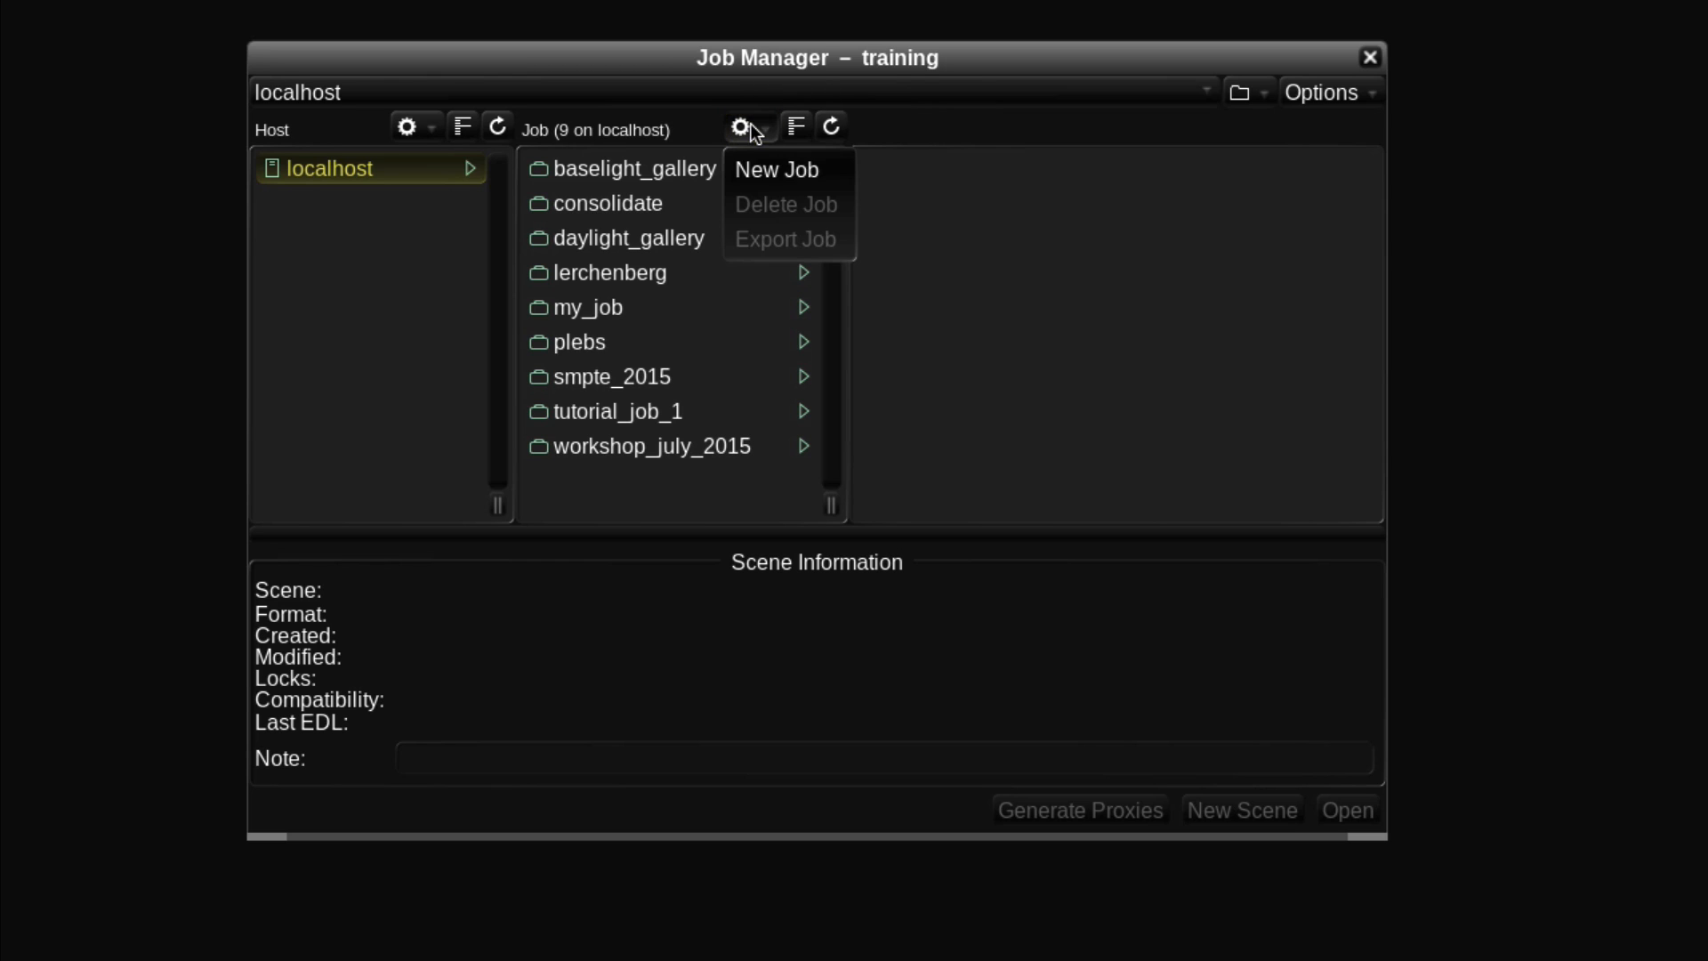
left_click(769, 169)
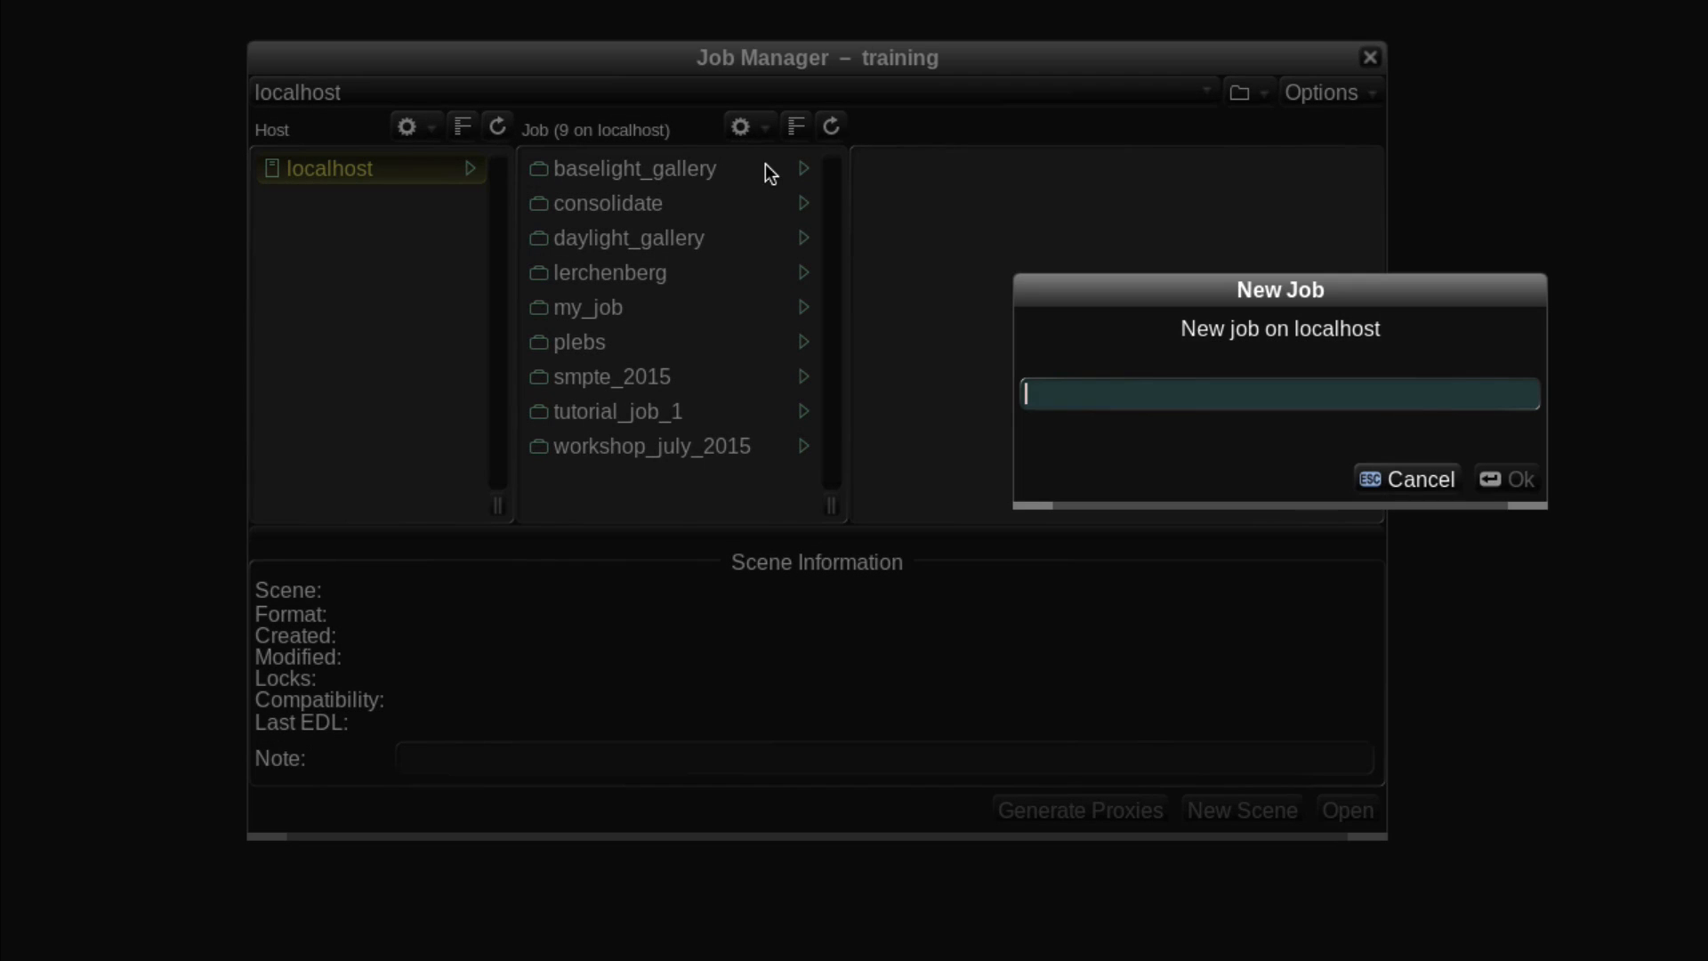
type("da")
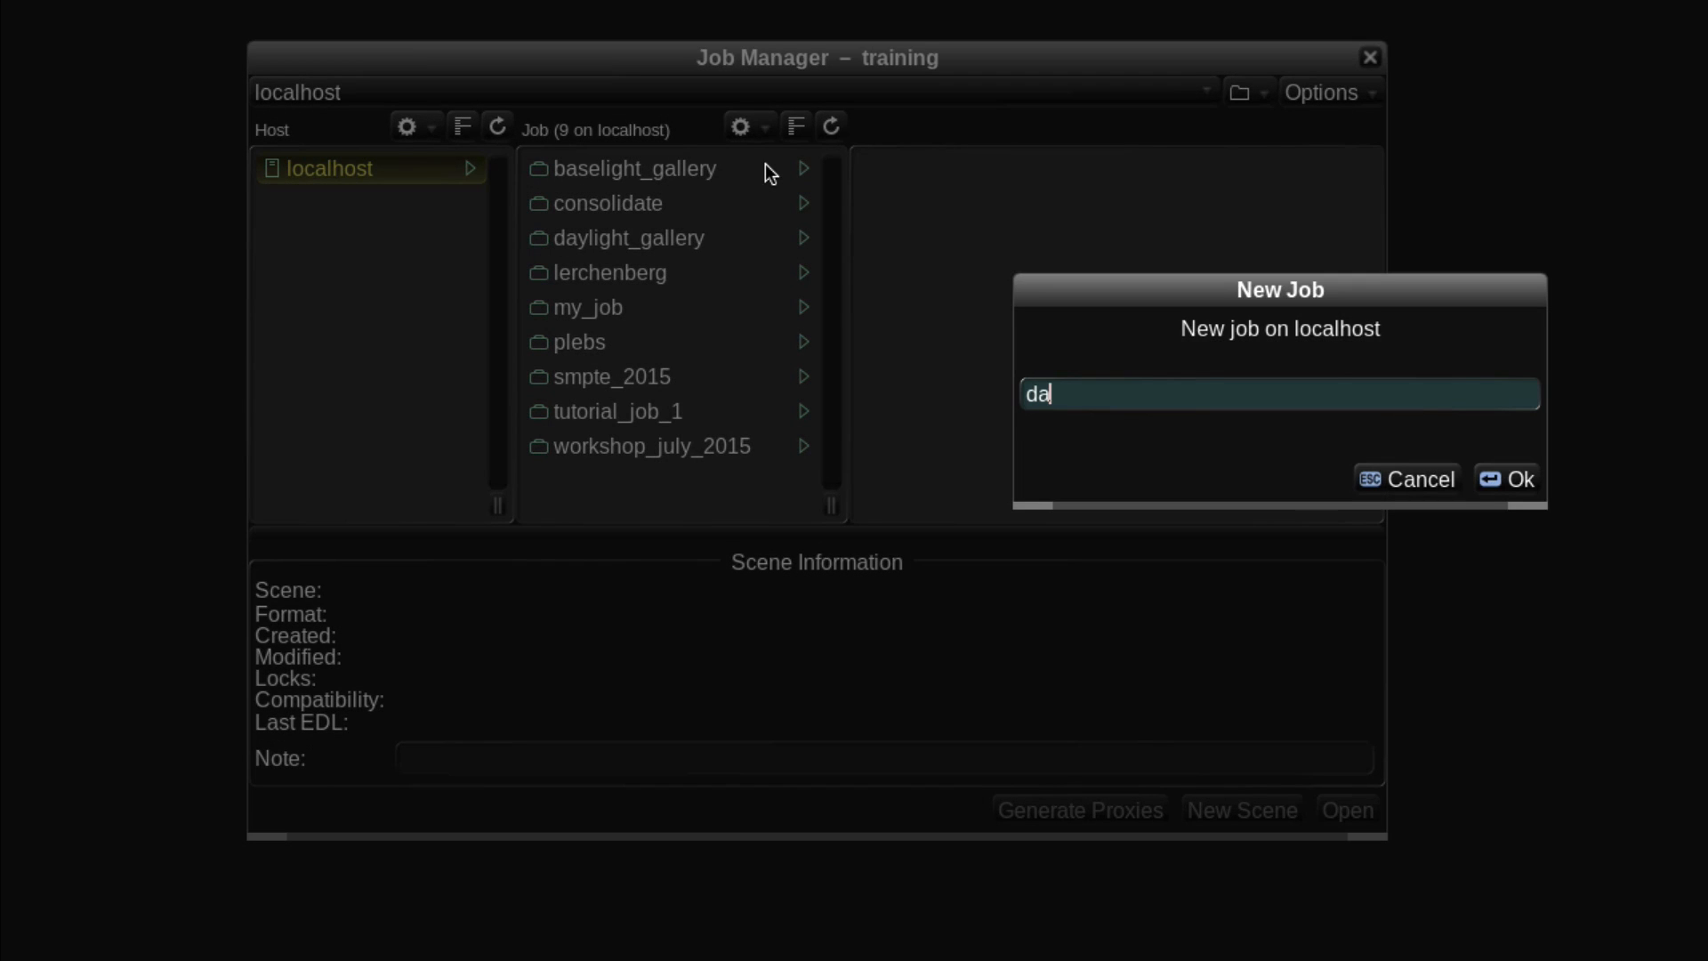
type("ylight_training")
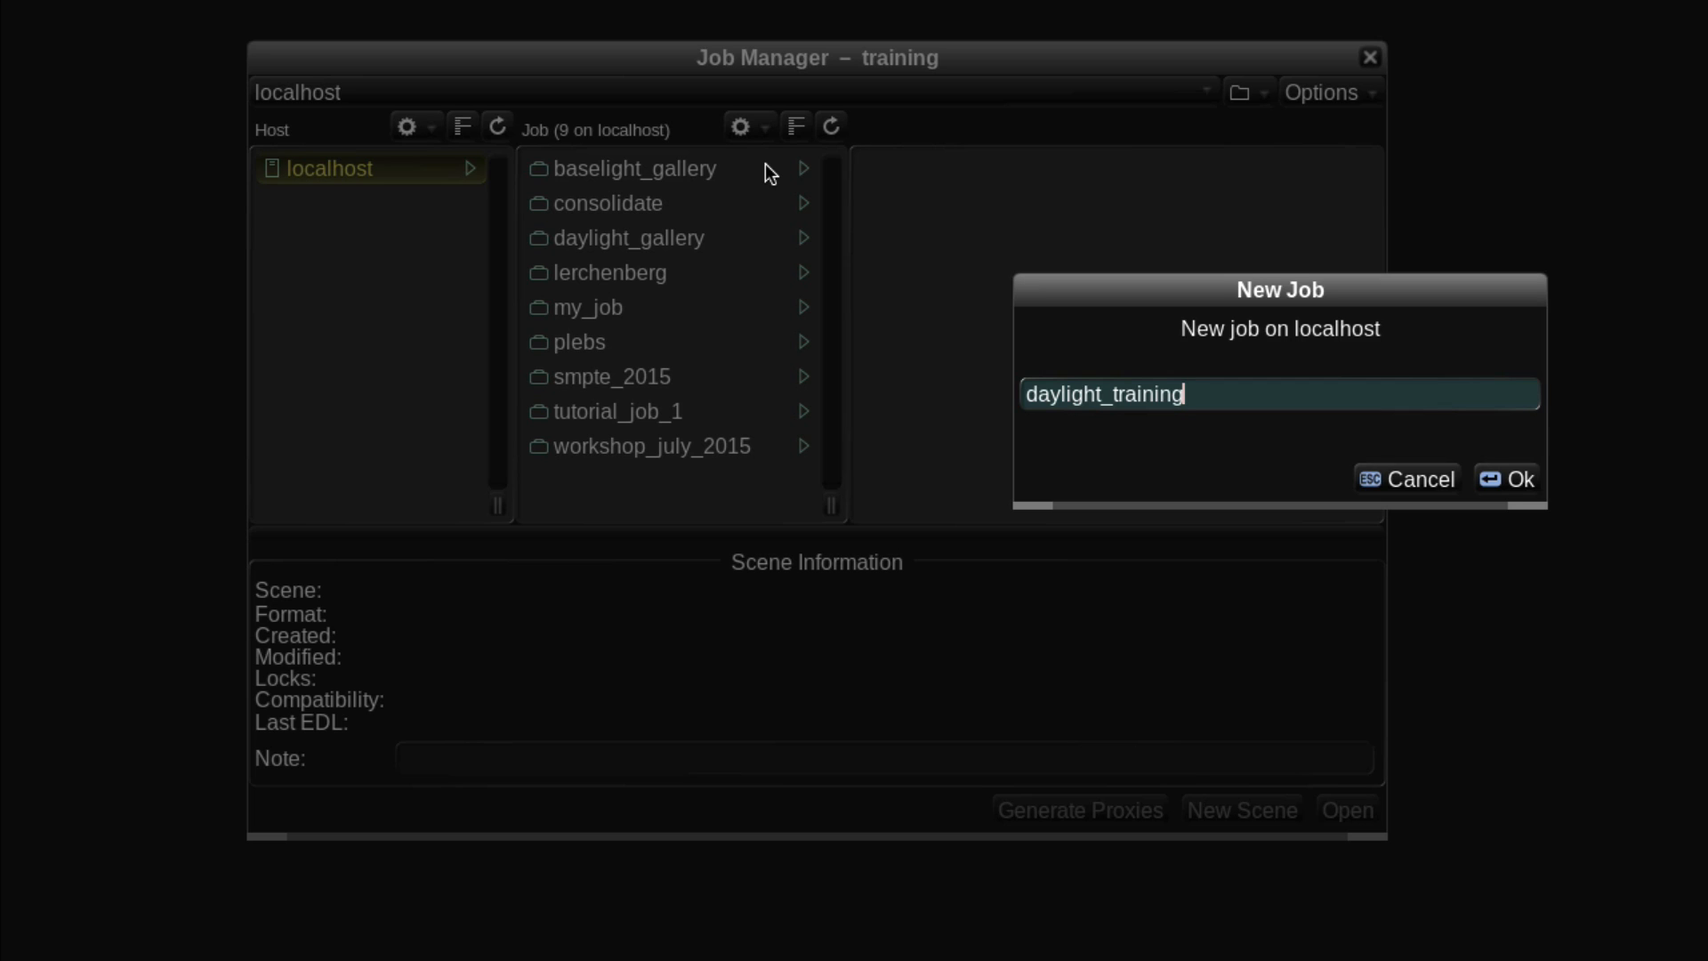
type("-")
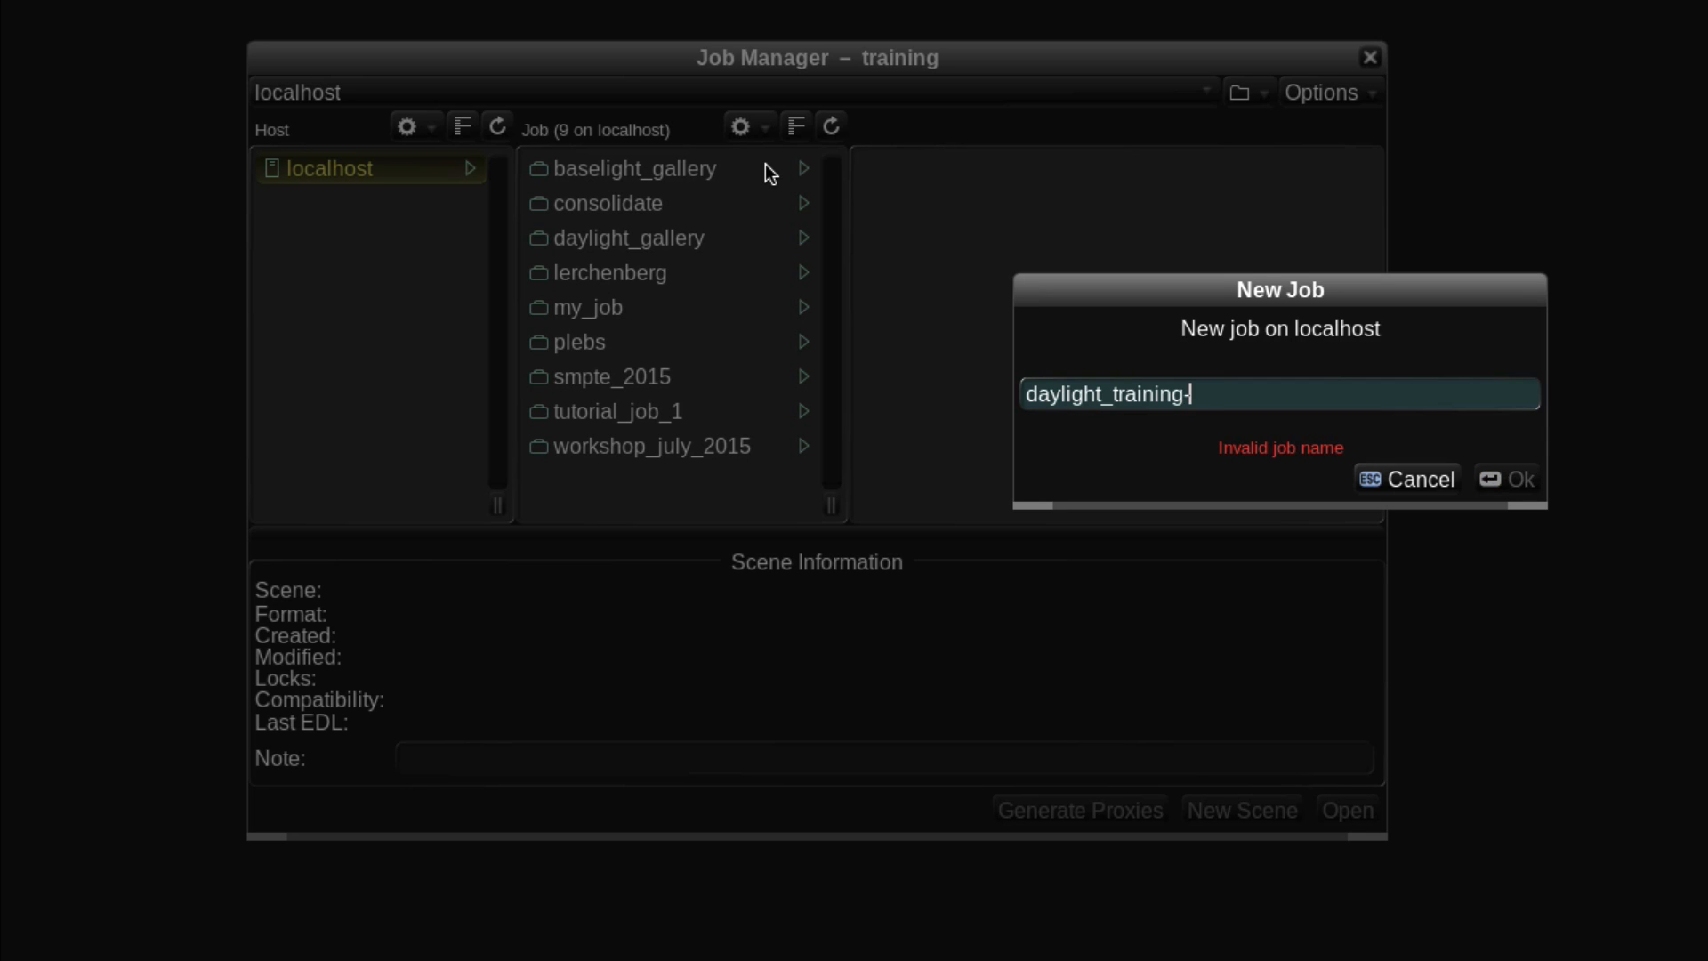
key("BackSpace")
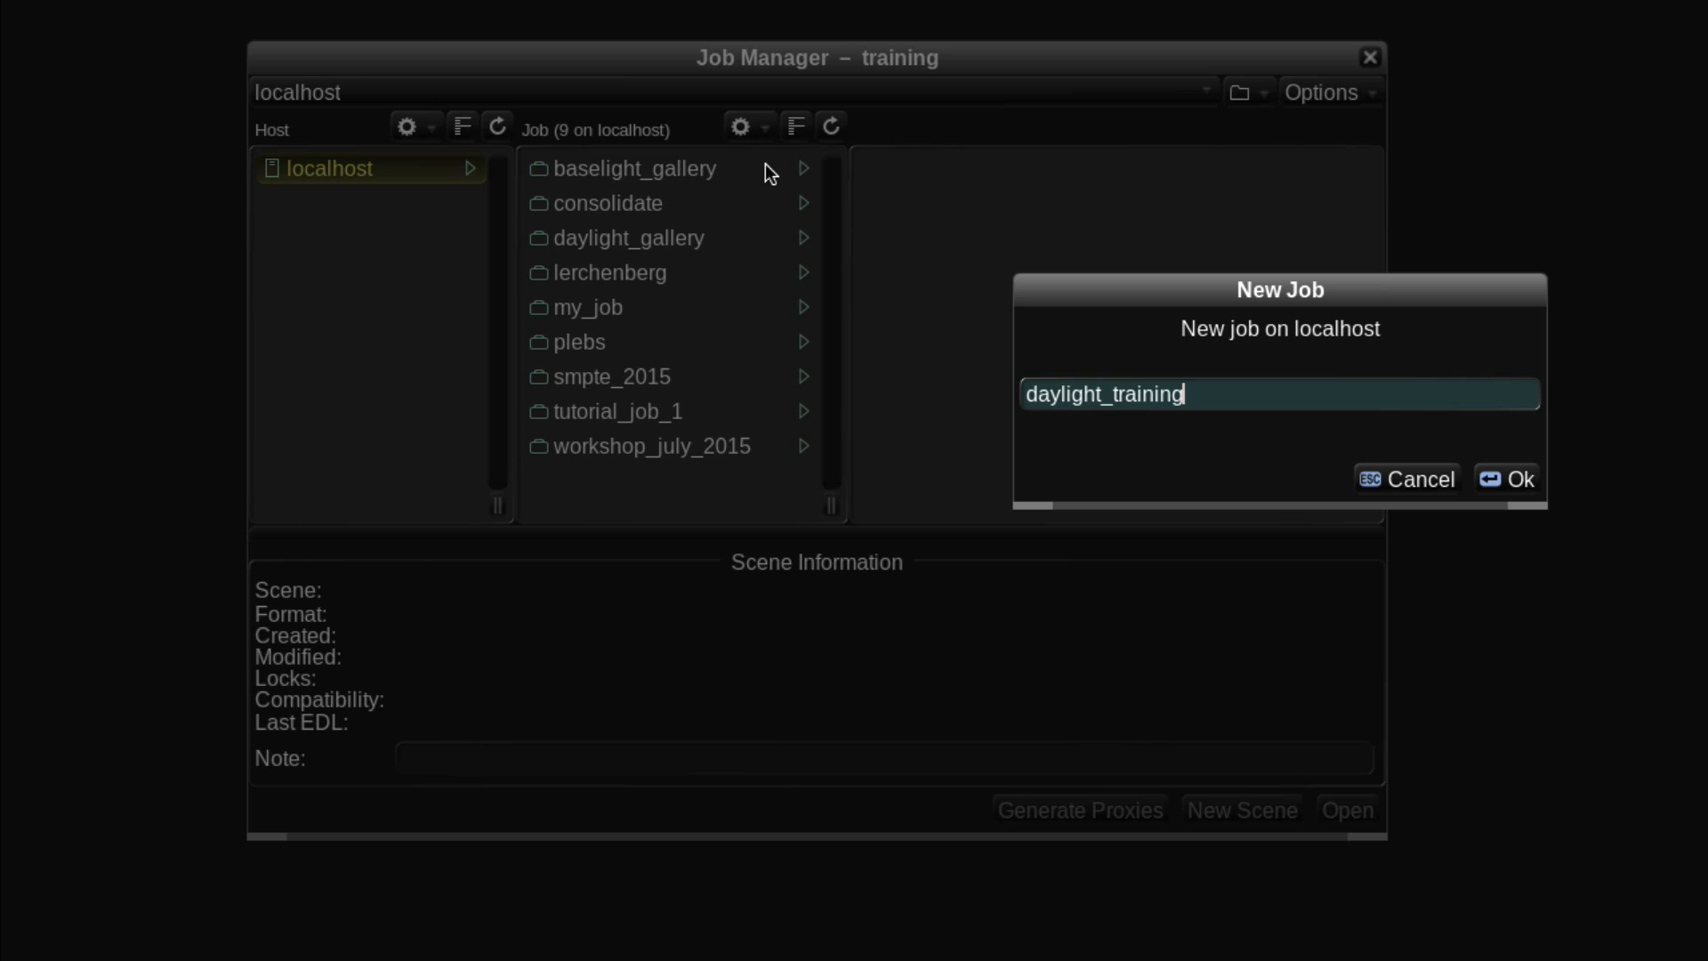
left_click(1507, 484)
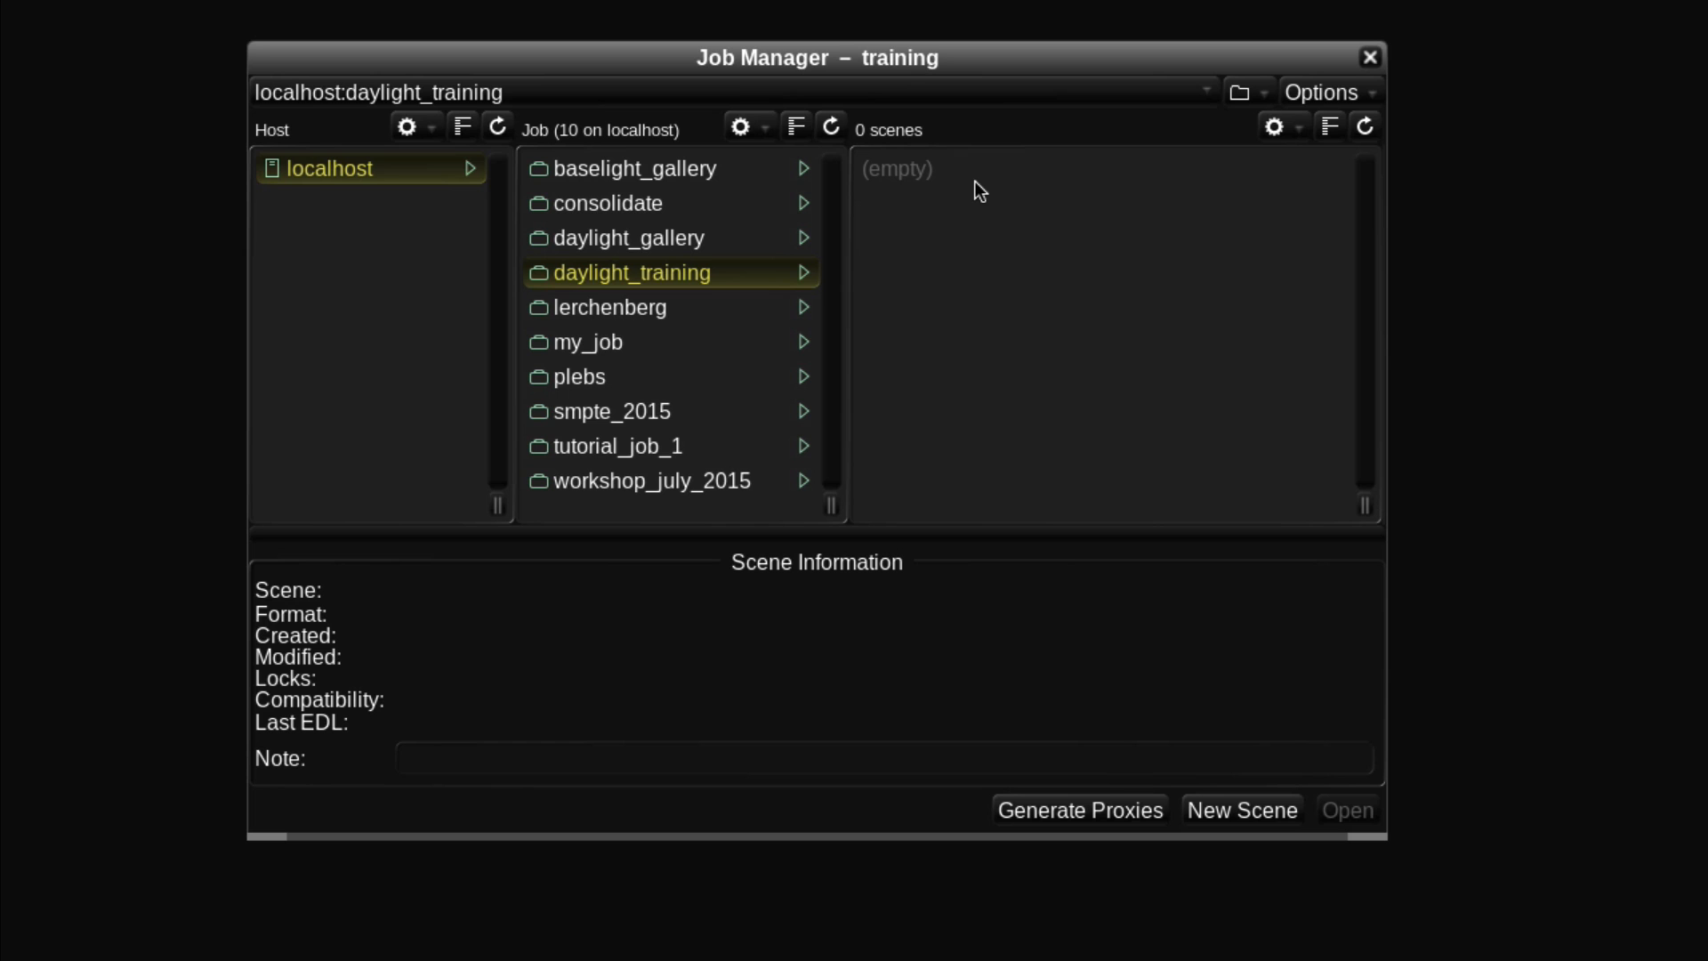
Create a scene named Shoot Day 7 in daylight_training with HD 1920x1080, 25p and ARRI: LogC / Wide Gamut, and close the Job Manager.
left_click(1282, 127)
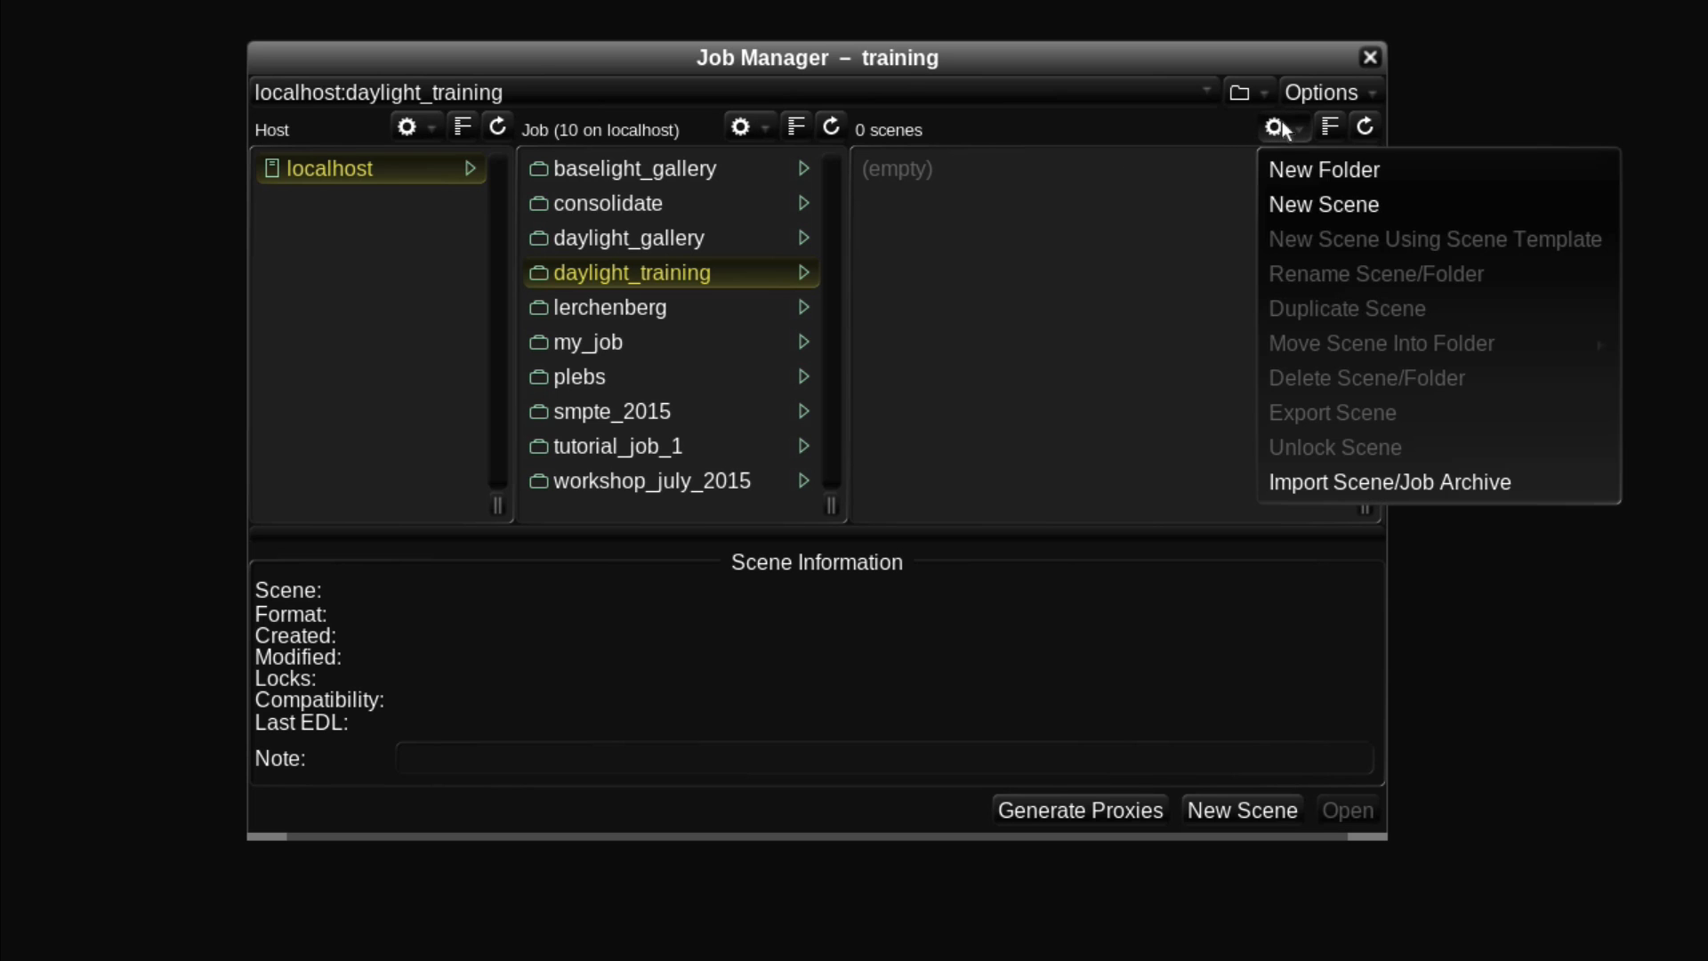
left_click(1301, 199)
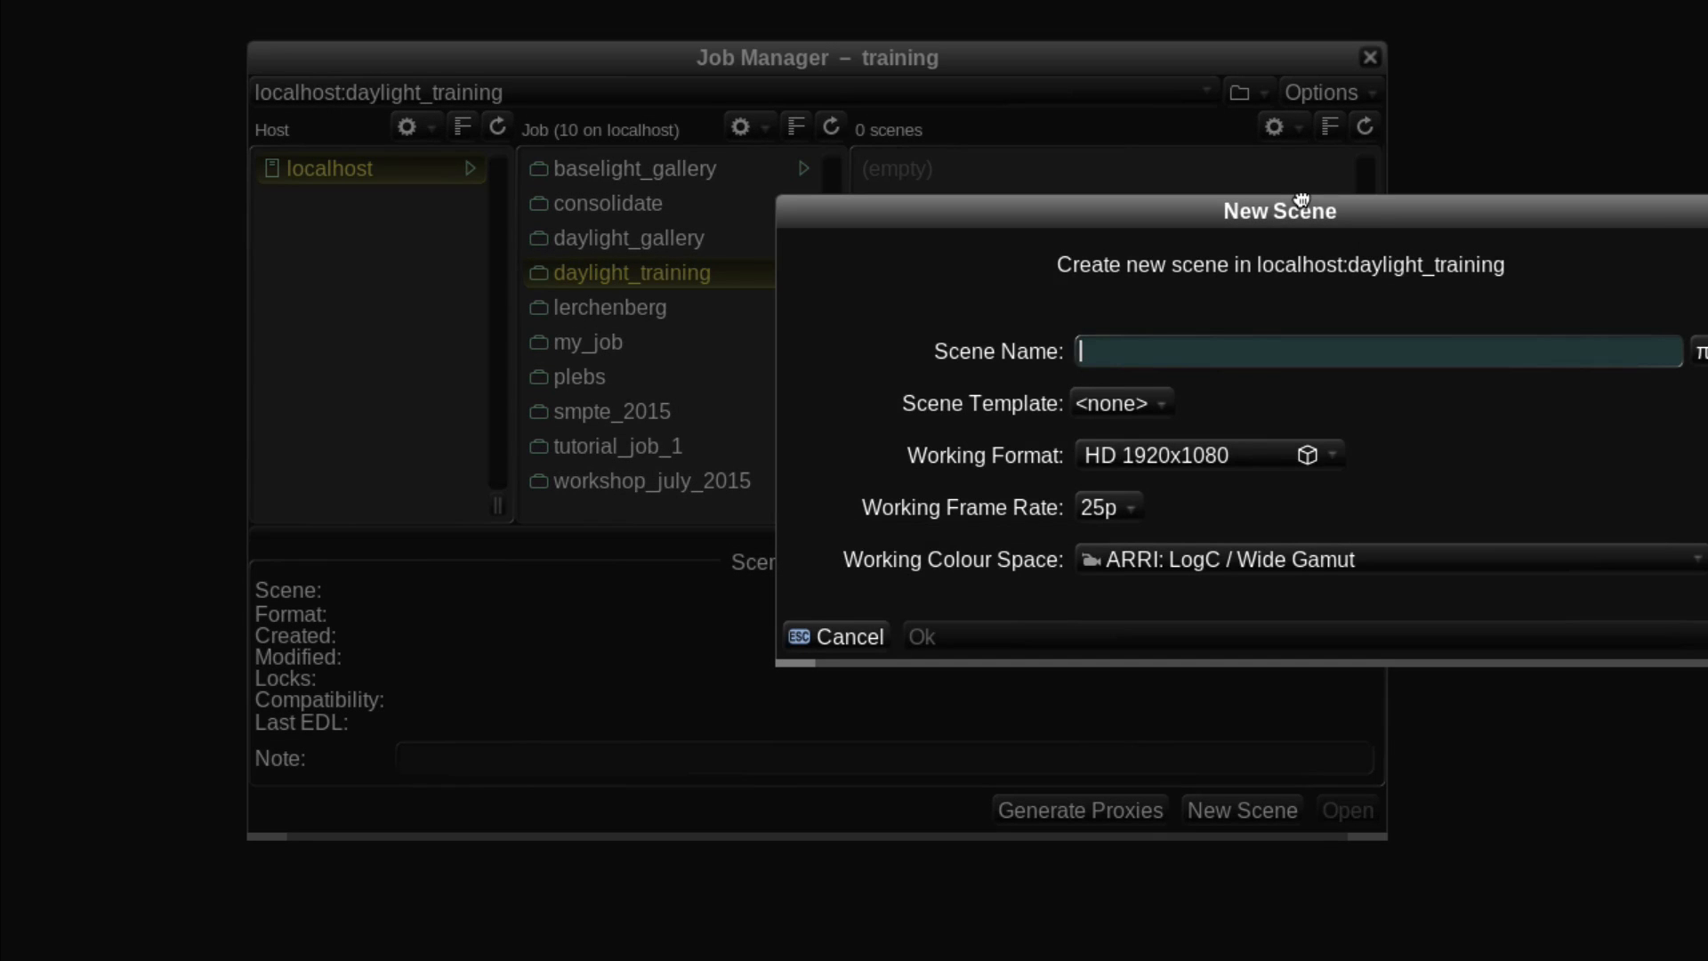
type("Shoot D")
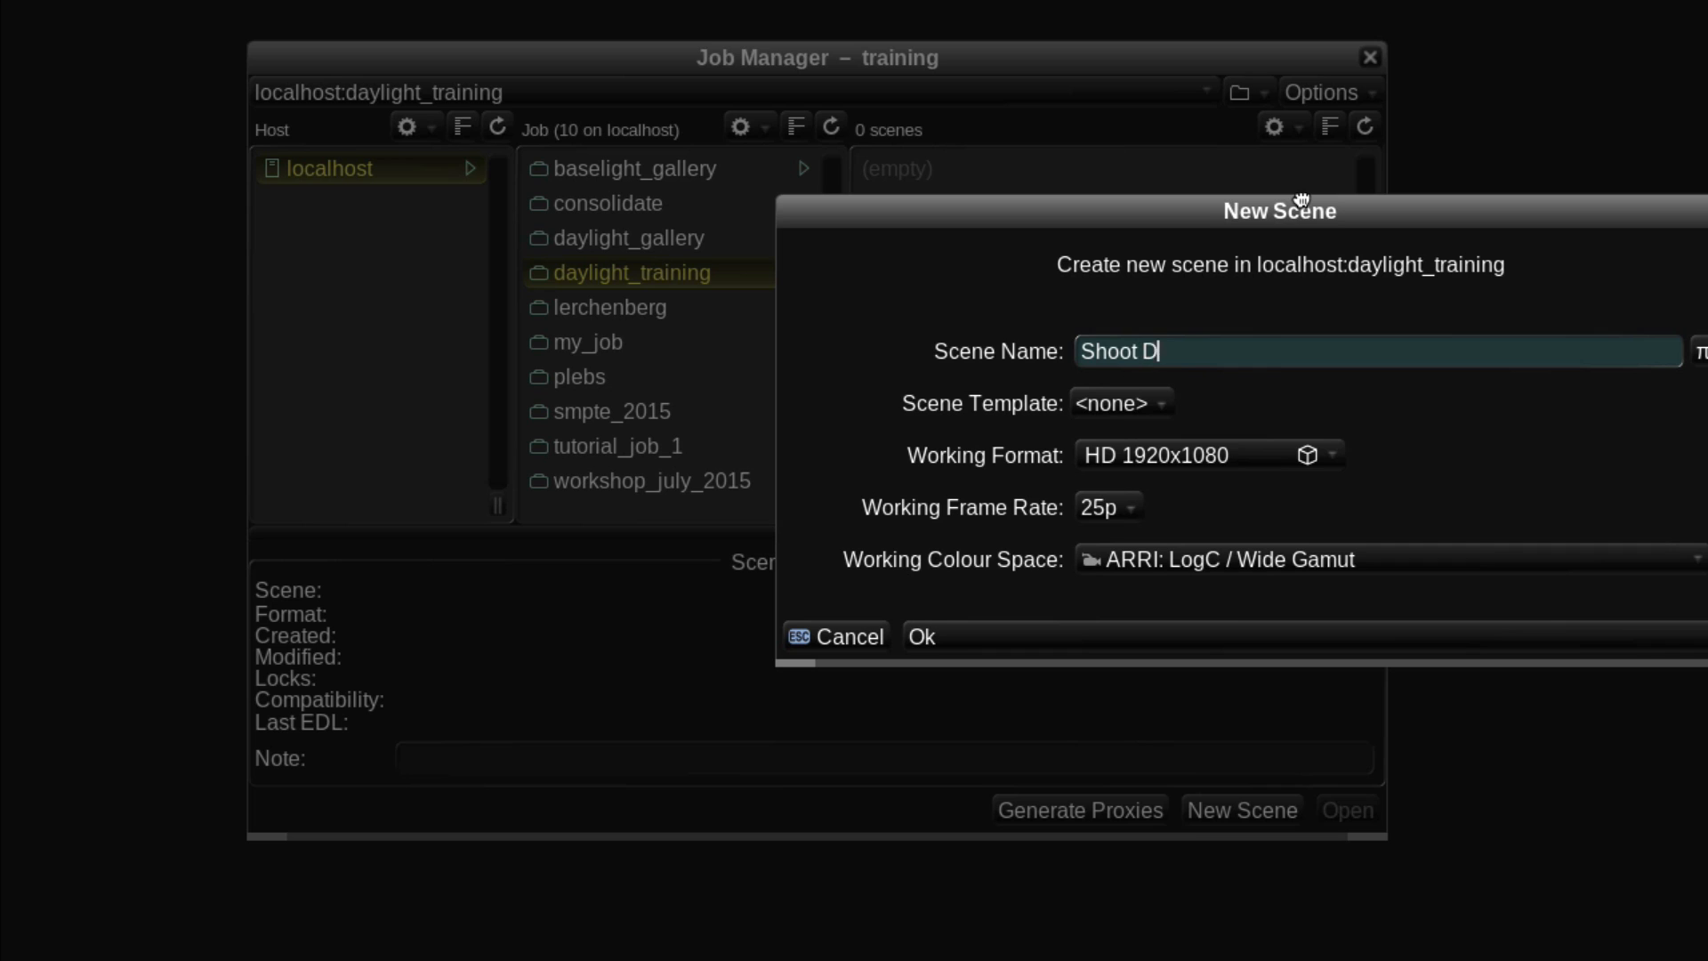
type("ay 7")
left_click(1265, 453)
left_click(1265, 453)
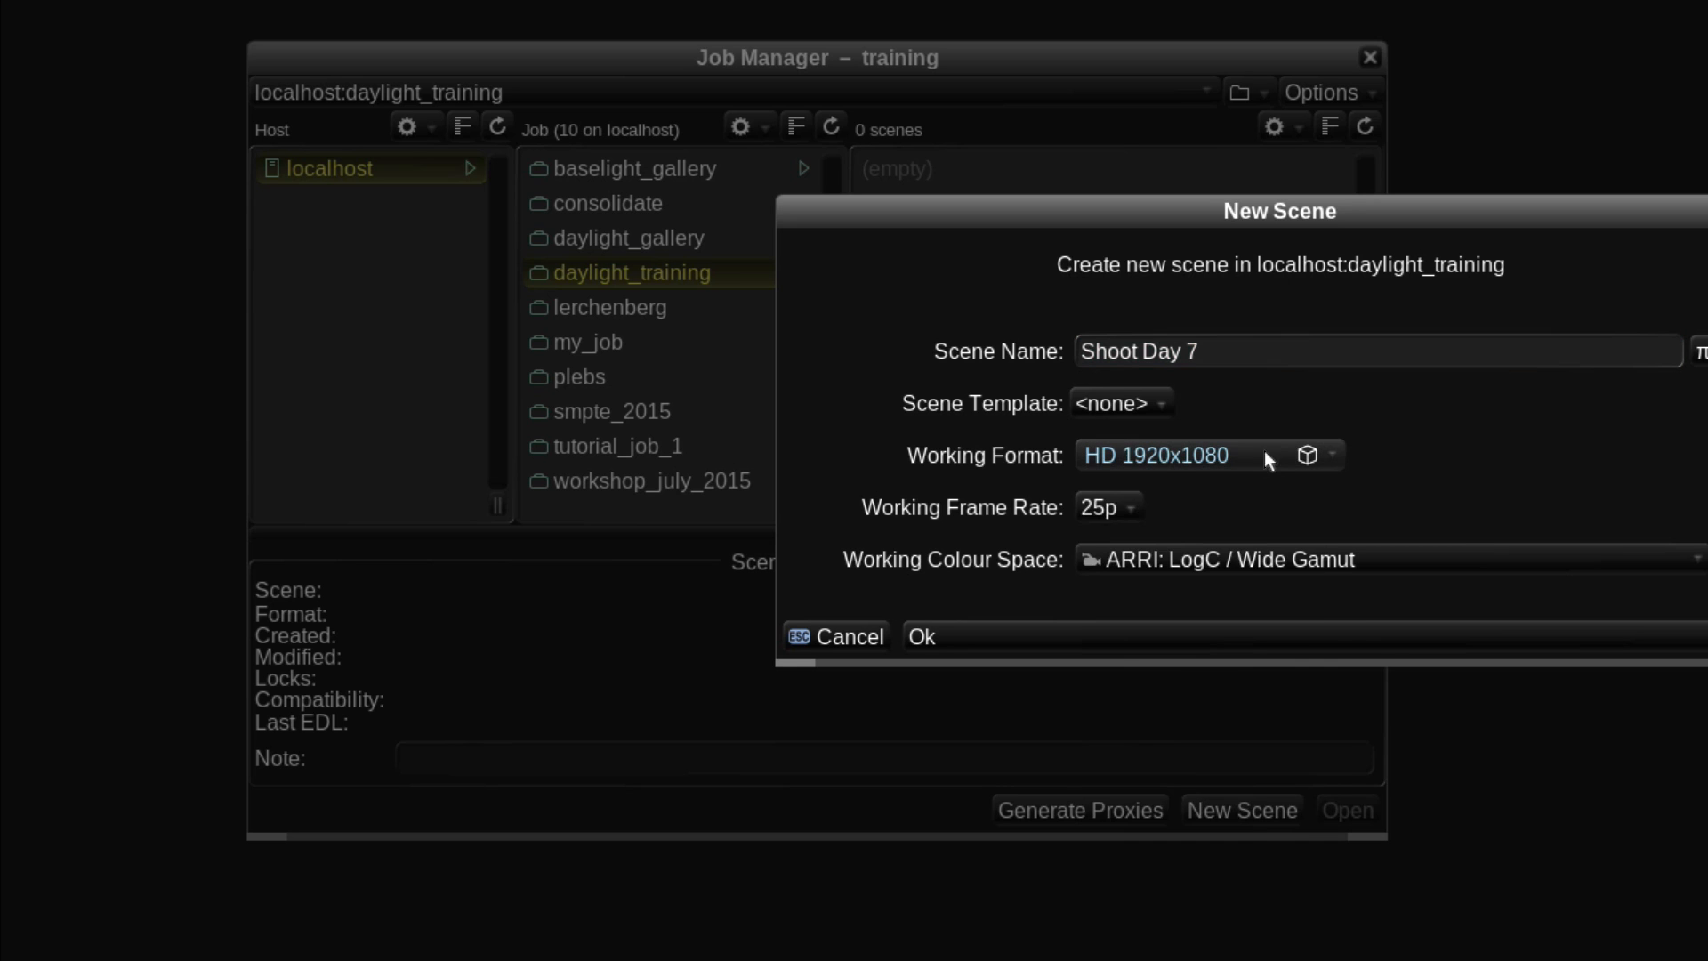
left_click(1109, 500)
left_click(1108, 500)
left_click(1305, 548)
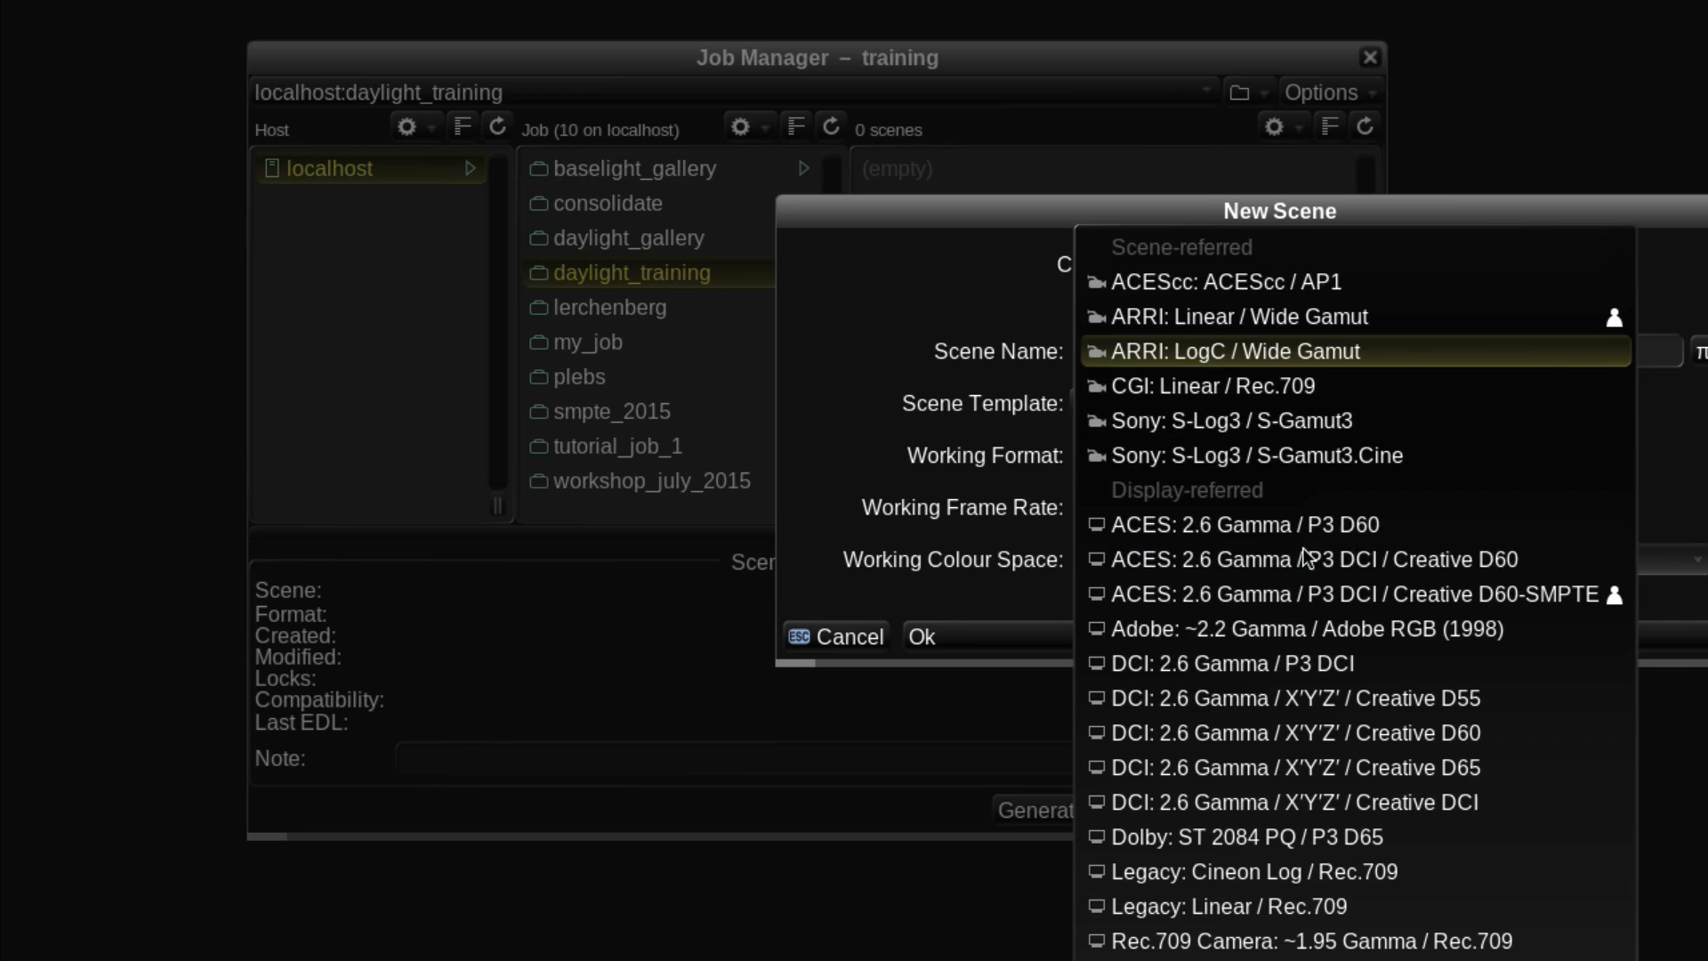
left_click(1699, 523)
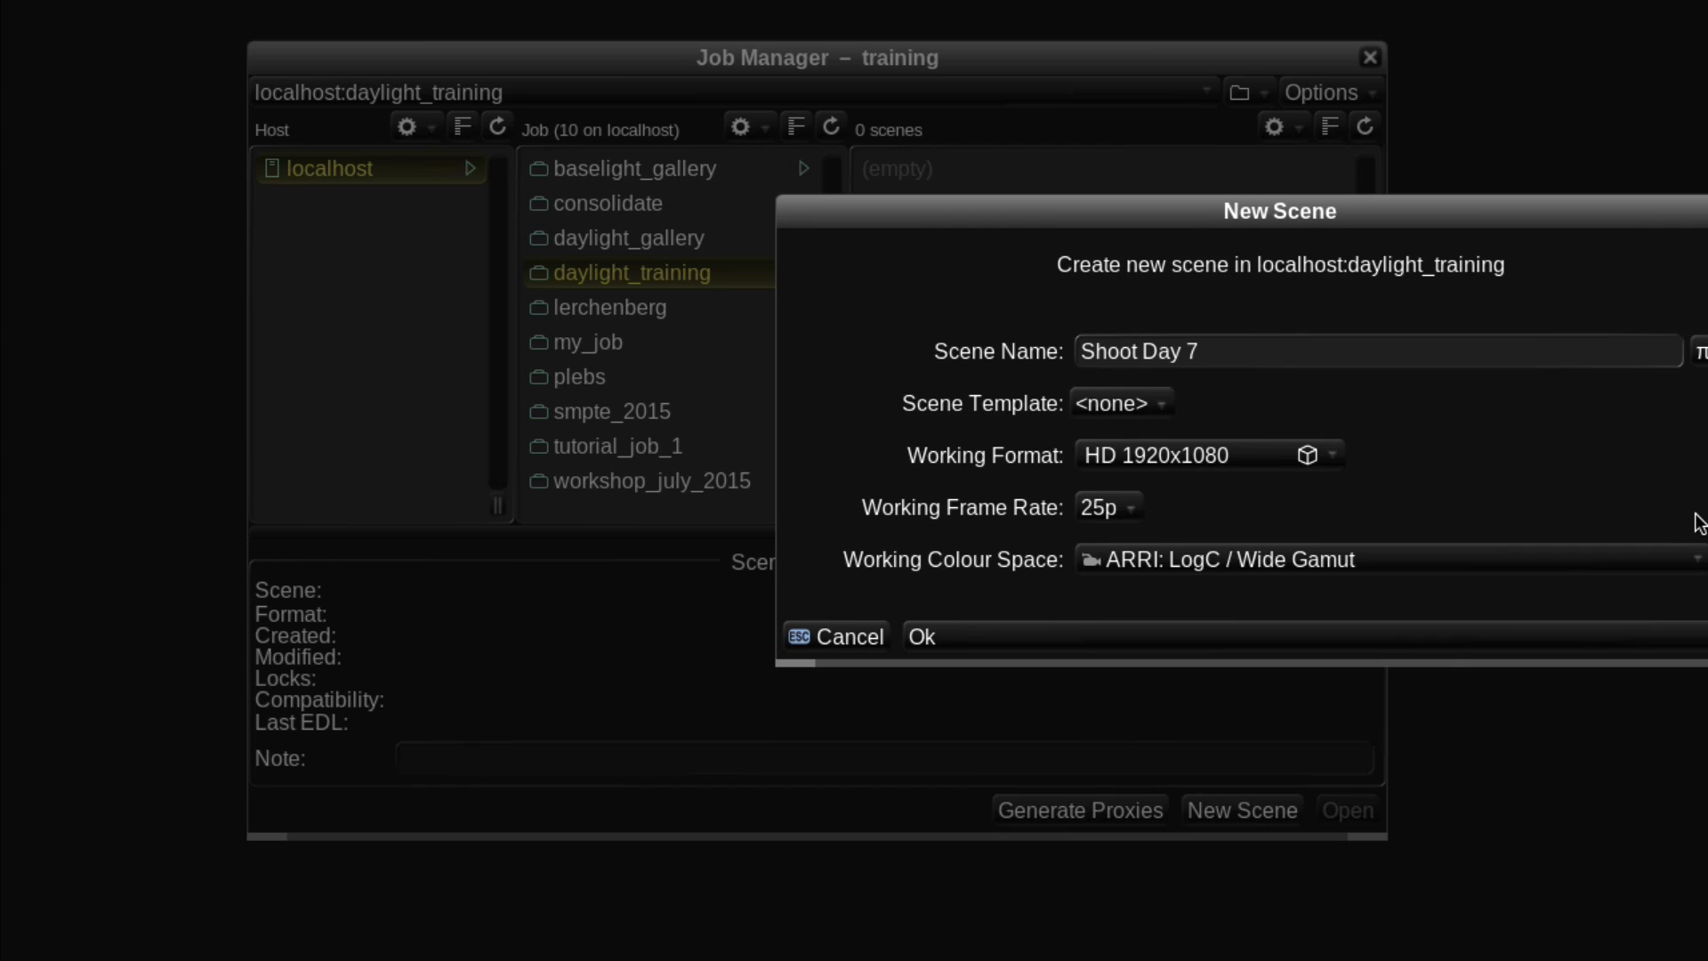
left_click(1518, 637)
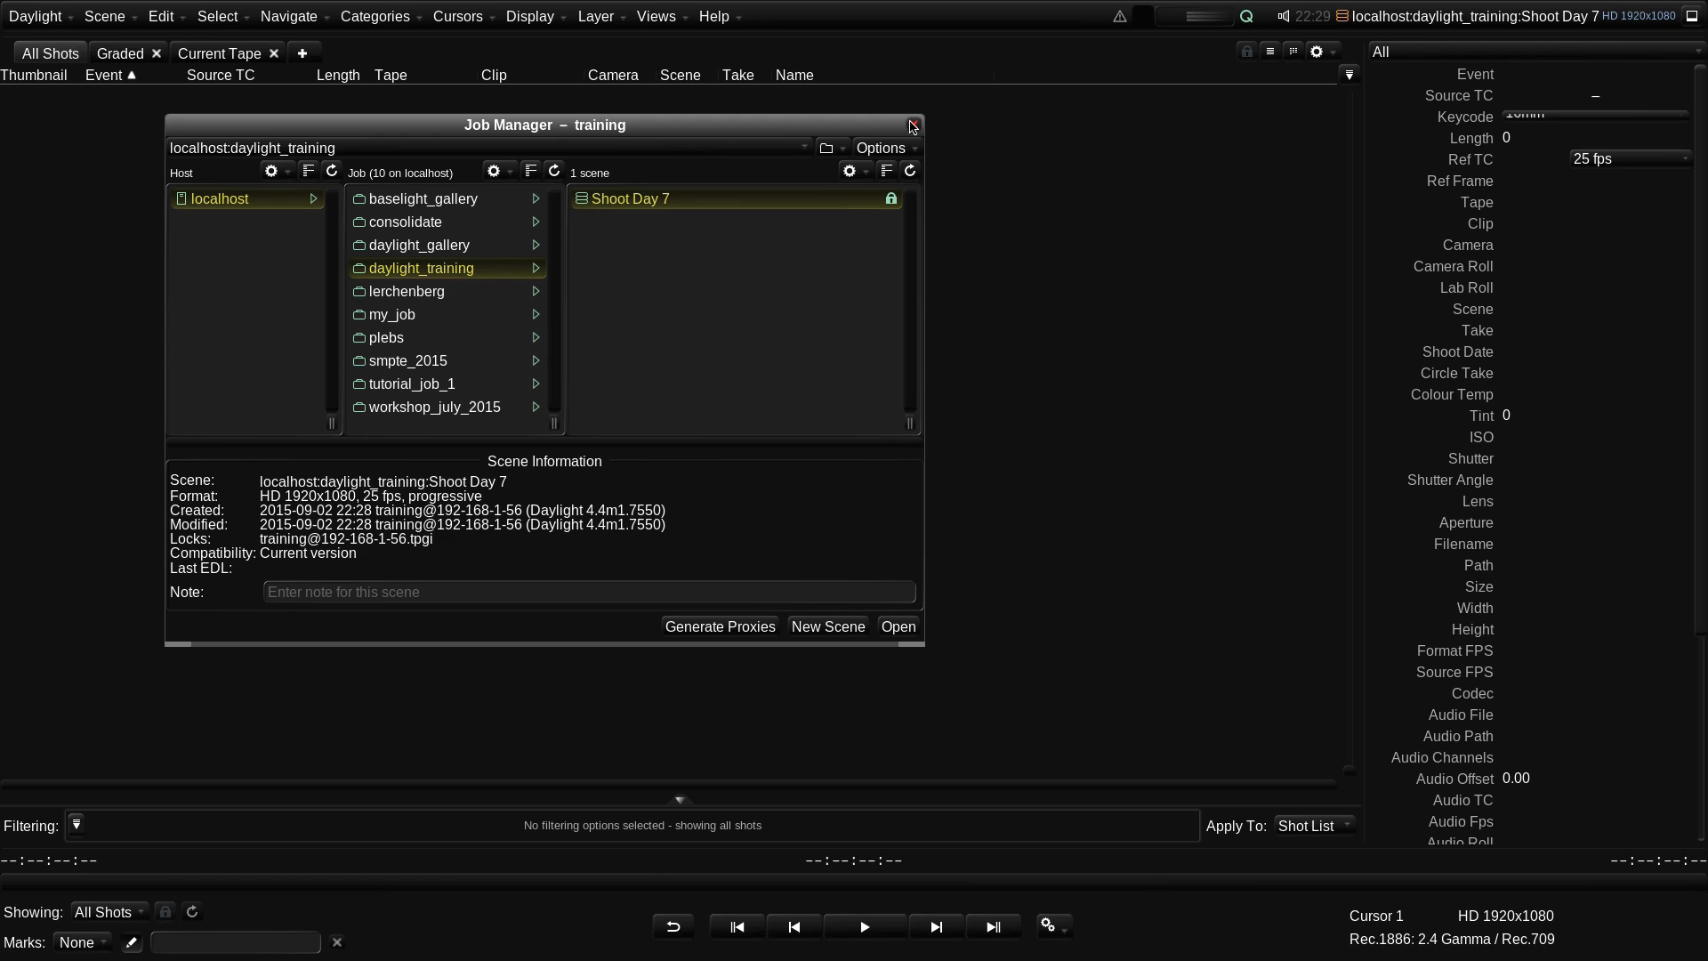
left_click(913, 126)
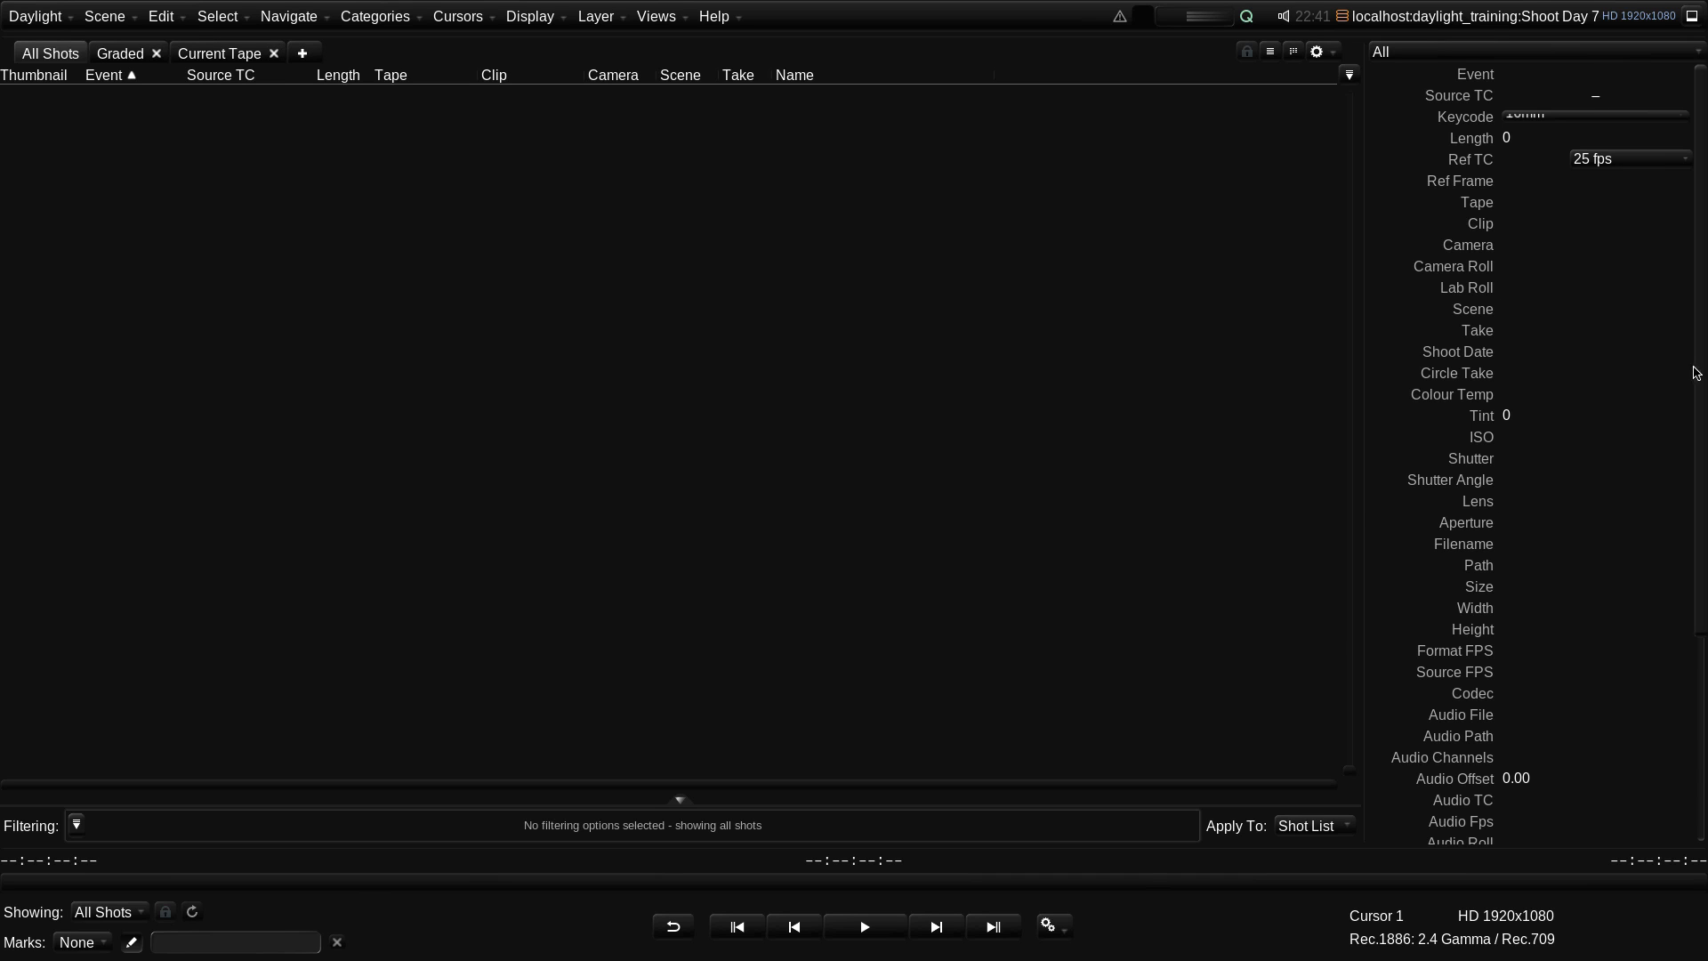
Narrow the metadata panel to widen the shot list, and slightly adjust the divider above the playback controls.
mouse_move(1695, 374)
left_mouse_down()
mouse_move(1697, 623)
mouse_move(1703, 377)
left_mouse_up()
left_click_drag(1366, 495, 1399, 484)
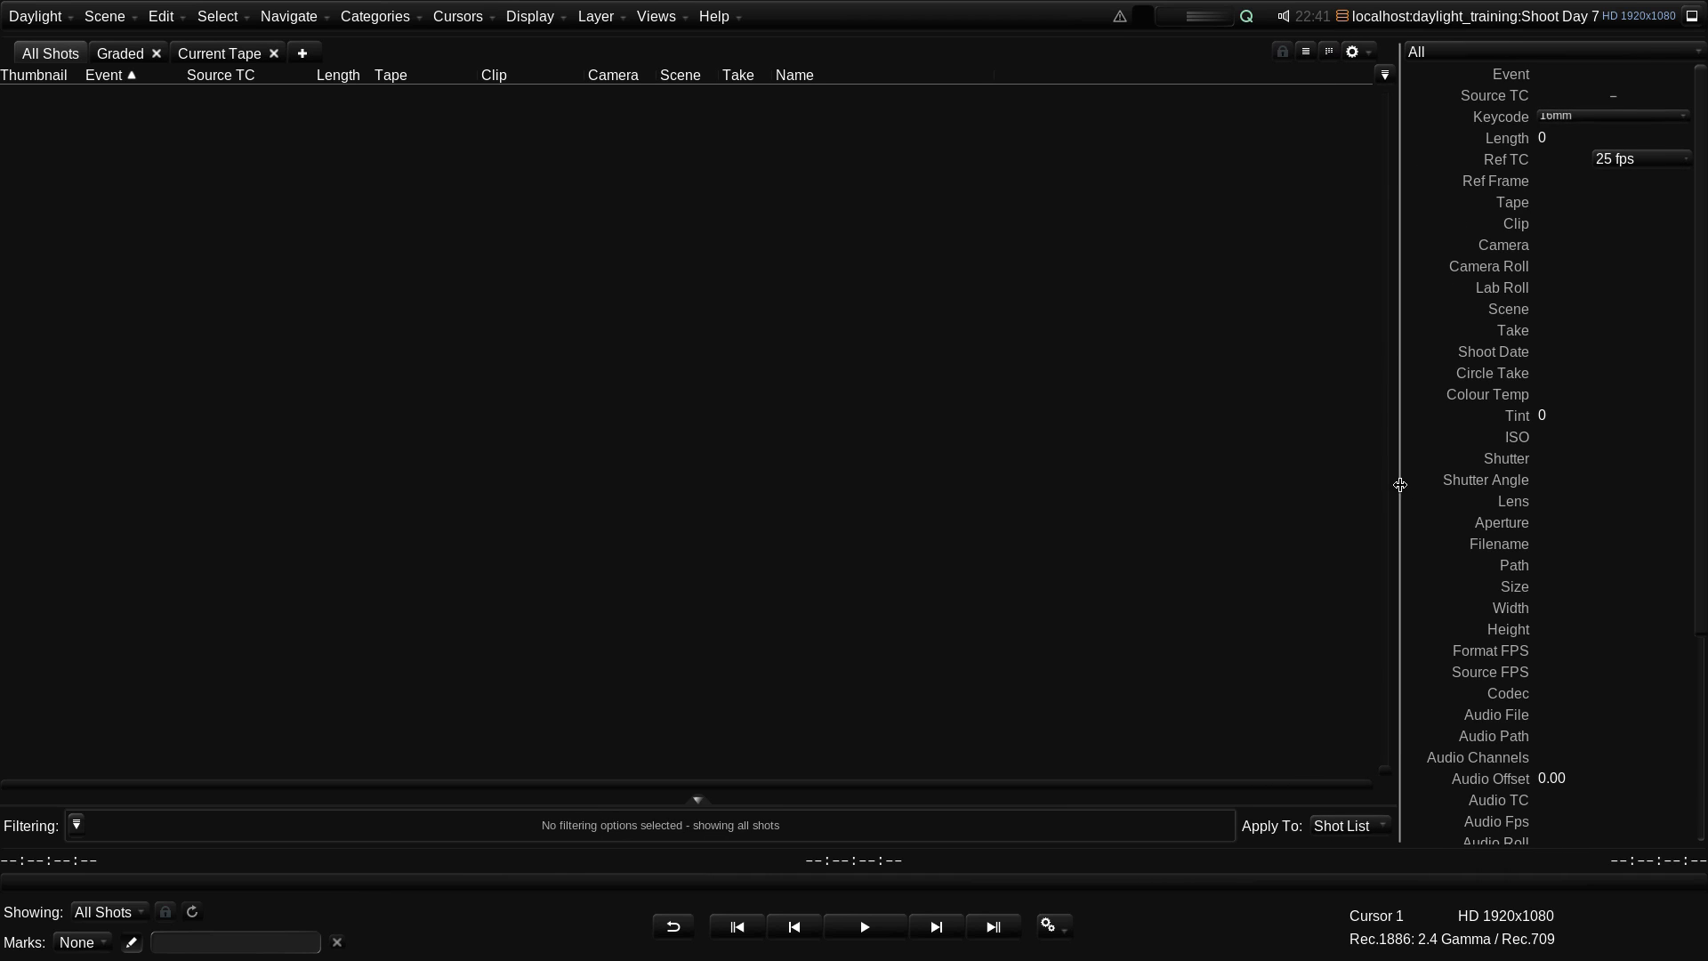
mouse_move(1115, 848)
left_mouse_down()
mouse_move(1081, 902)
mouse_move(1110, 889)
mouse_move(1127, 846)
left_mouse_up()
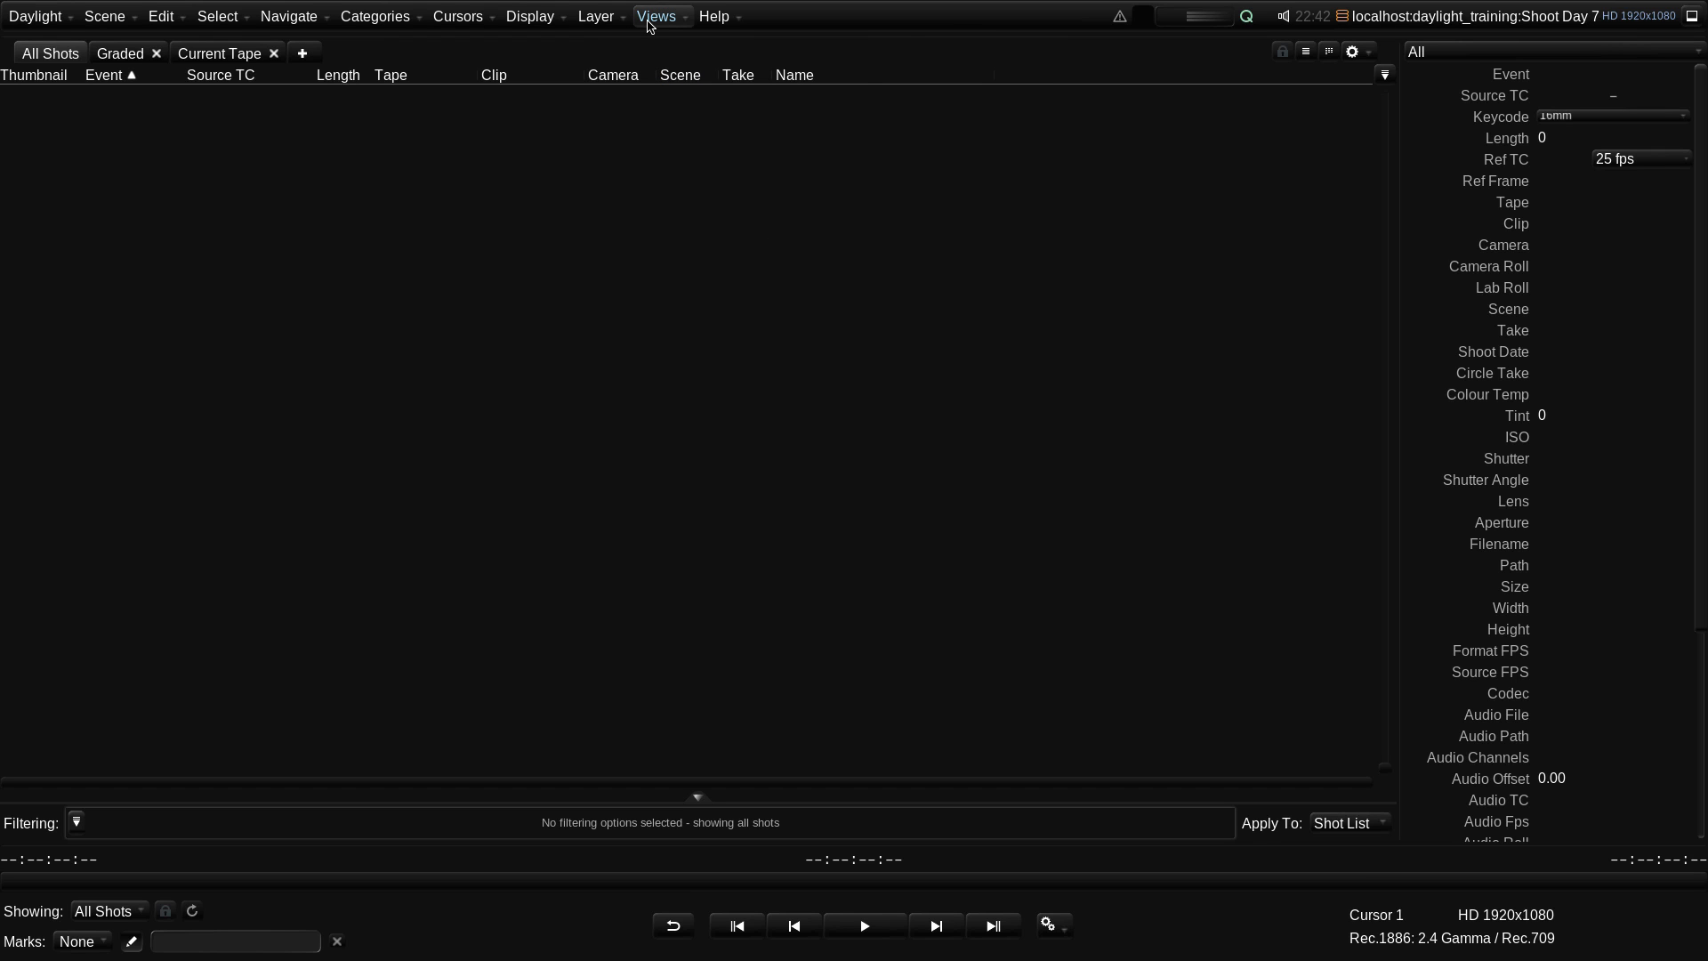
Open the Sequence Browser and switch its source from local files to the local media drive BOB_TXFR_BKP_3.
left_click(648, 22)
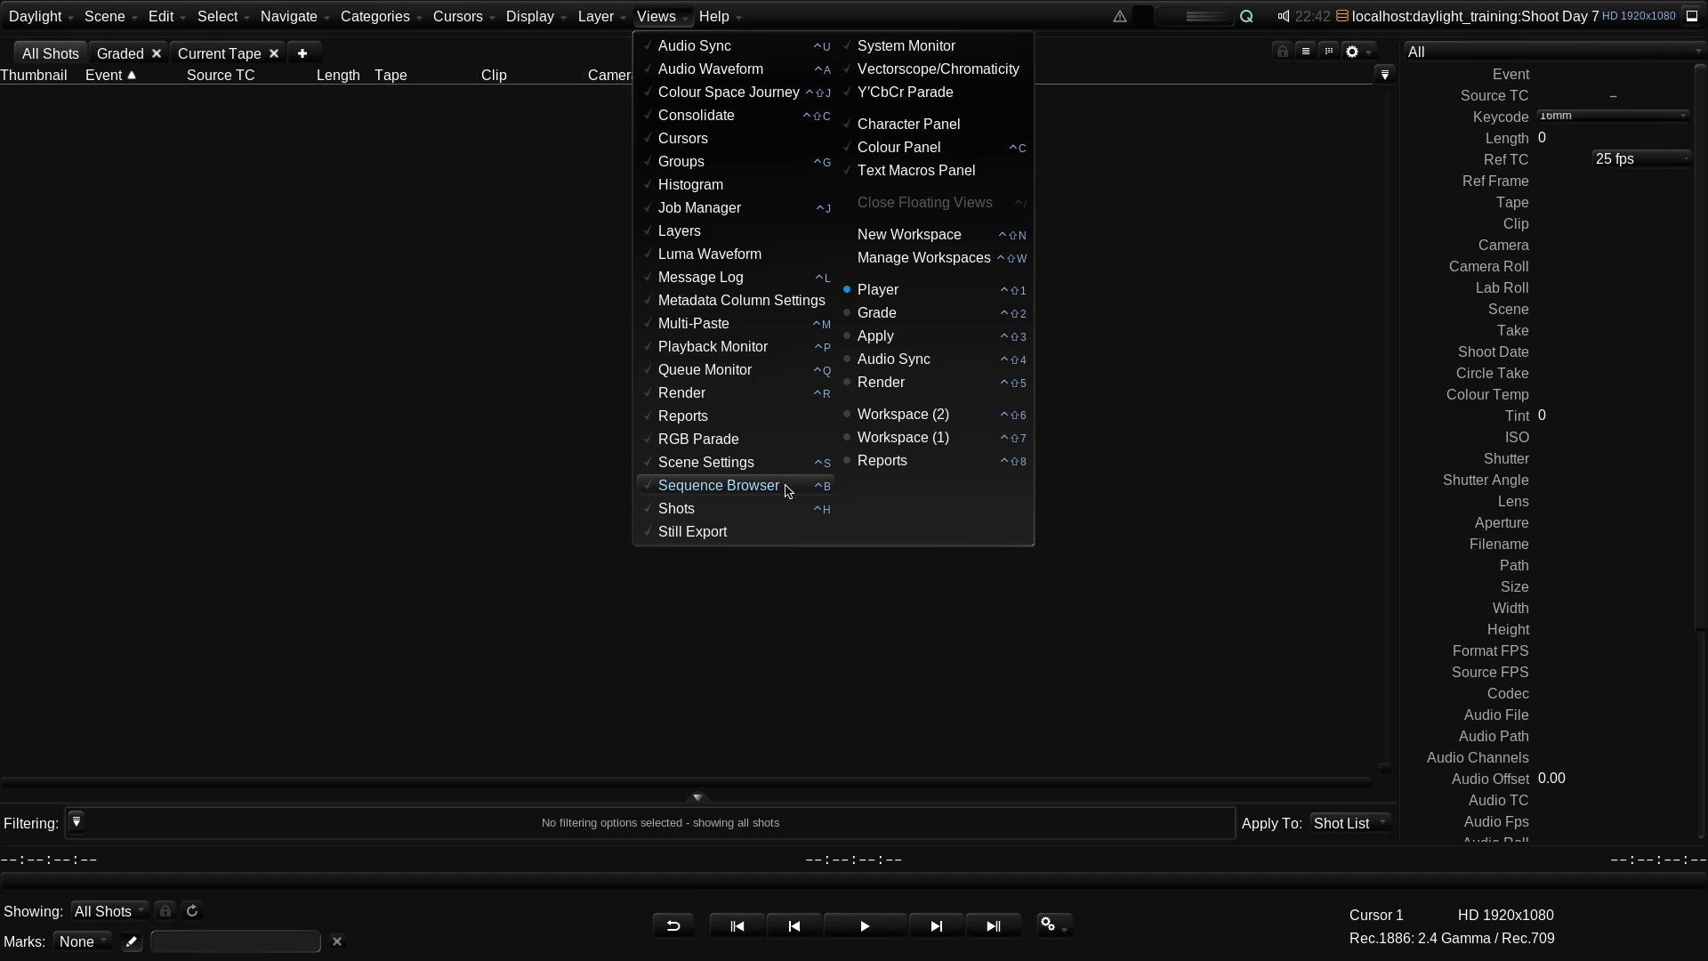
left_click(788, 492)
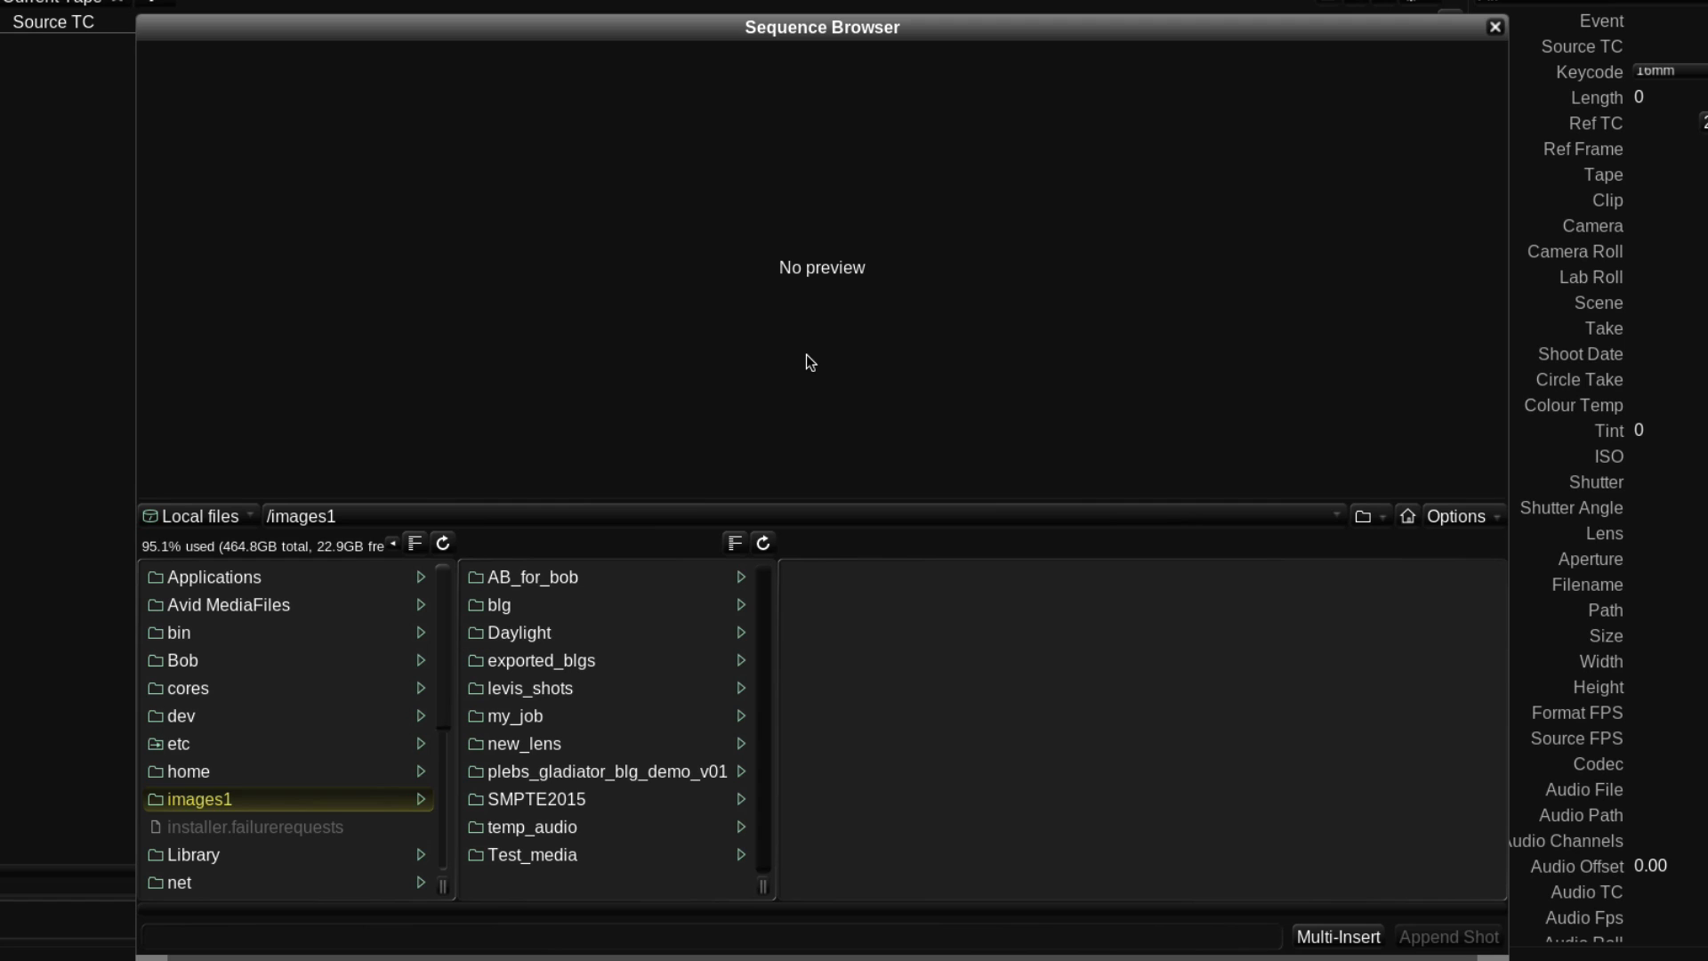
left_click(213, 514)
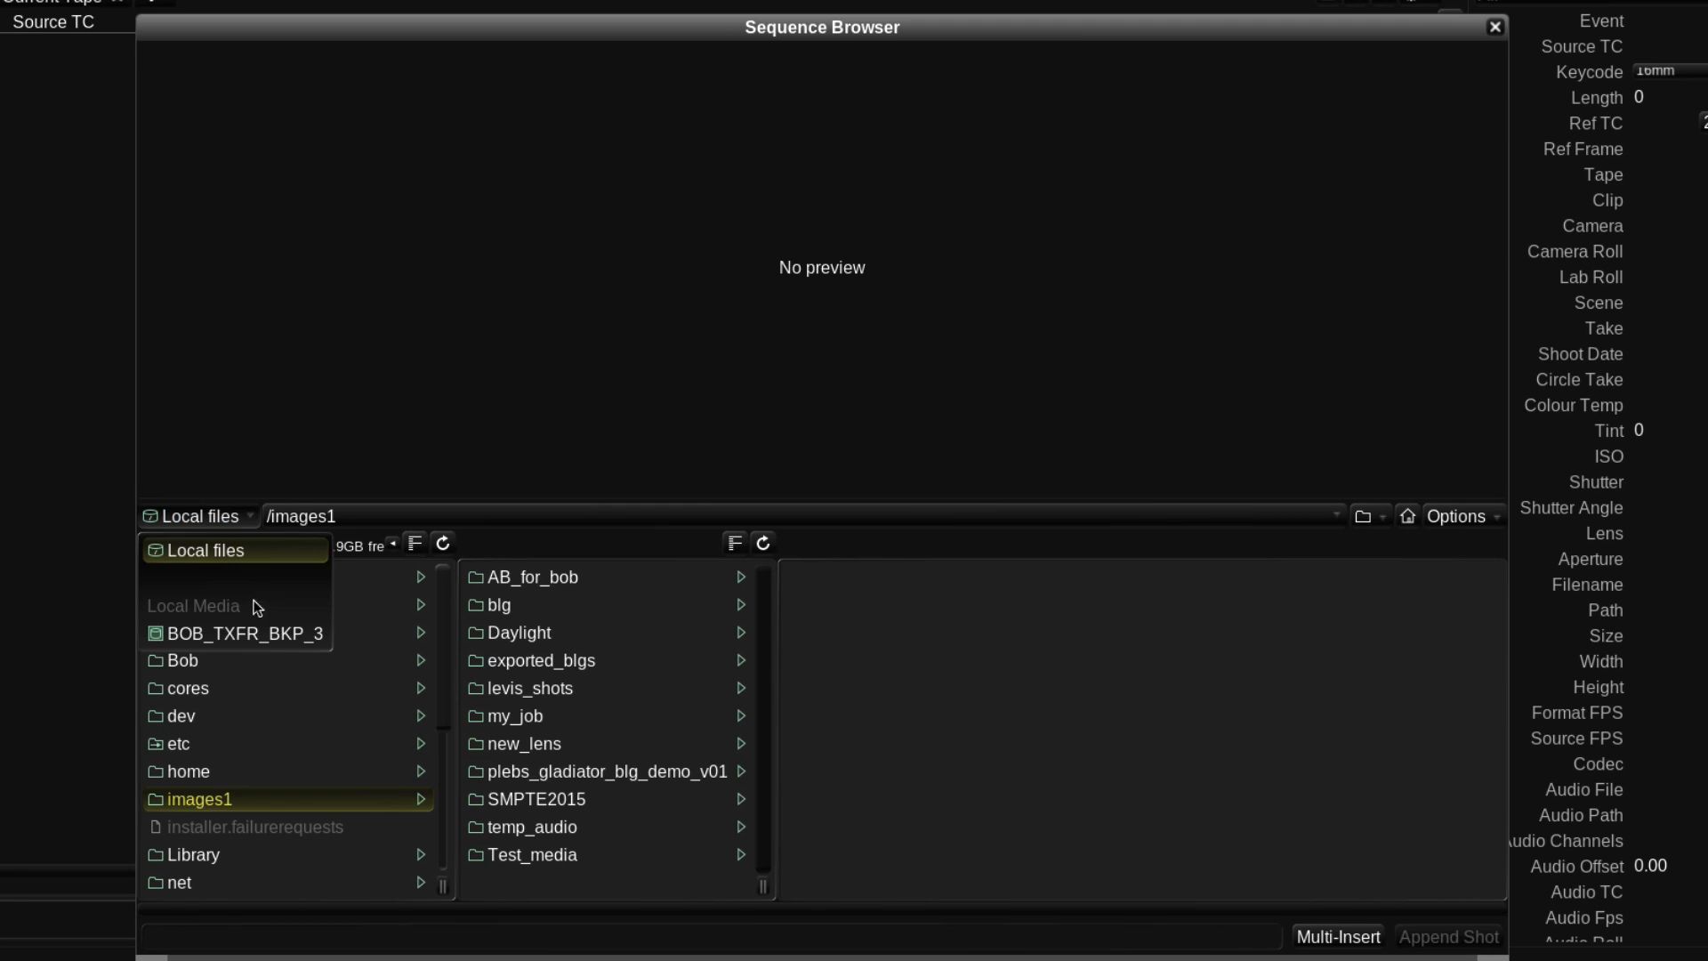
left_click(253, 637)
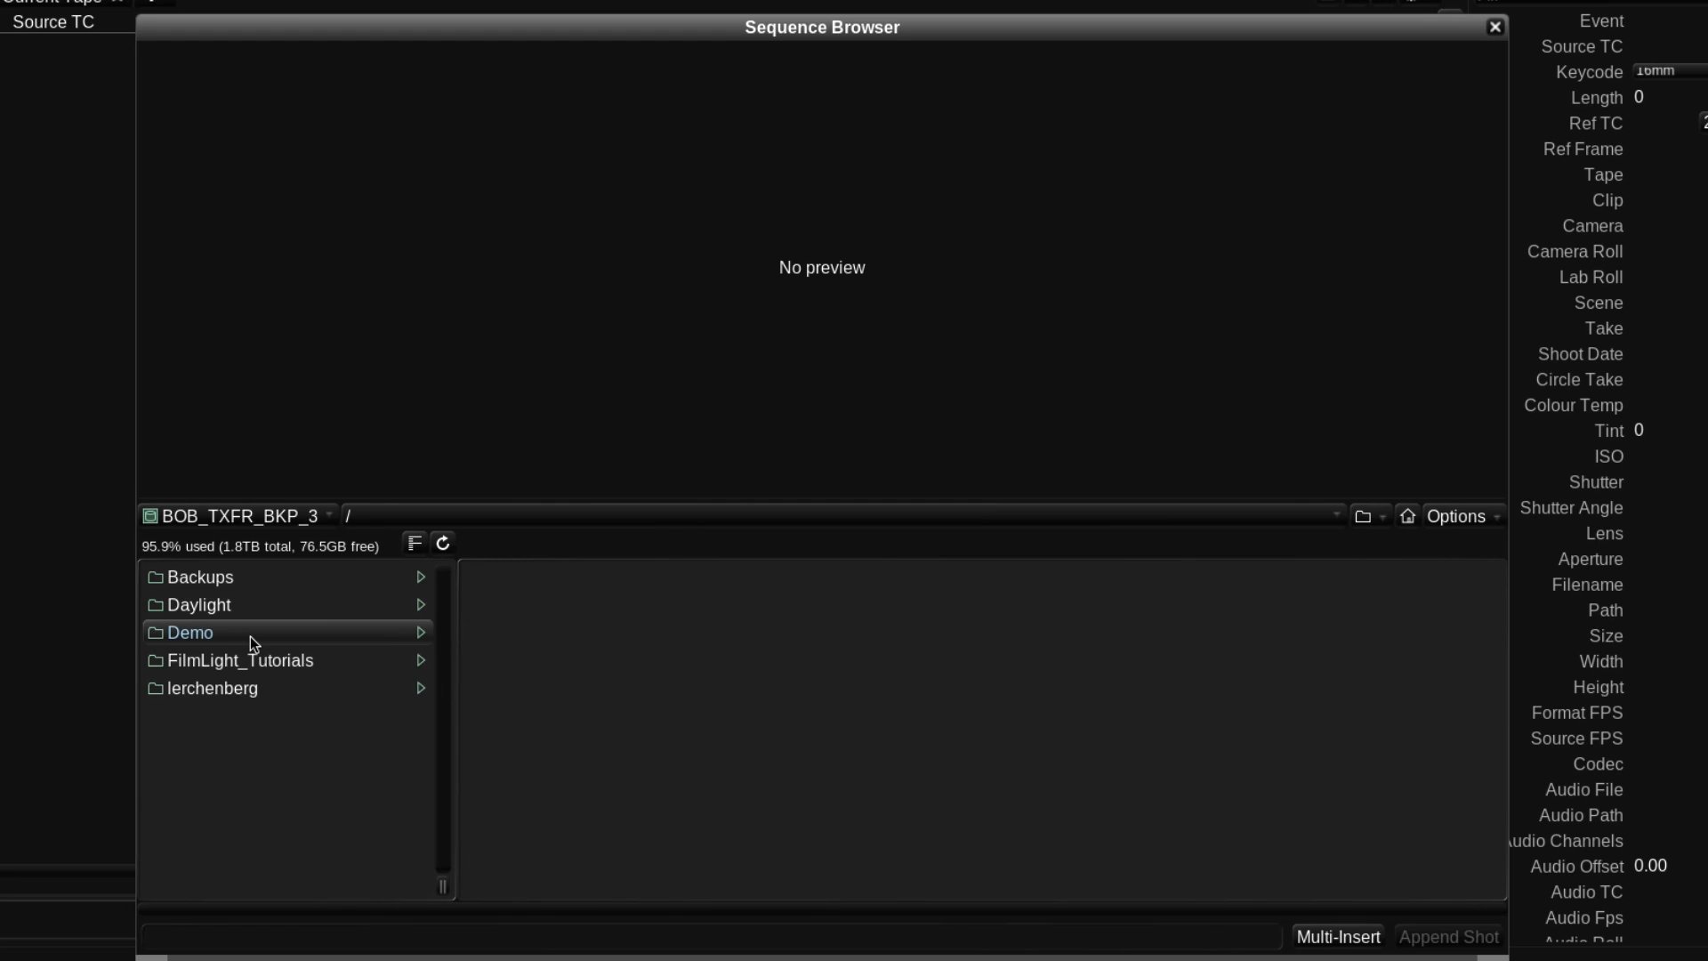
Browse the media drive to the folder /Daylight/0066_Lerchenberg/1_sourceMedia/1_images/2014-10-16_day7.
left_click(250, 610)
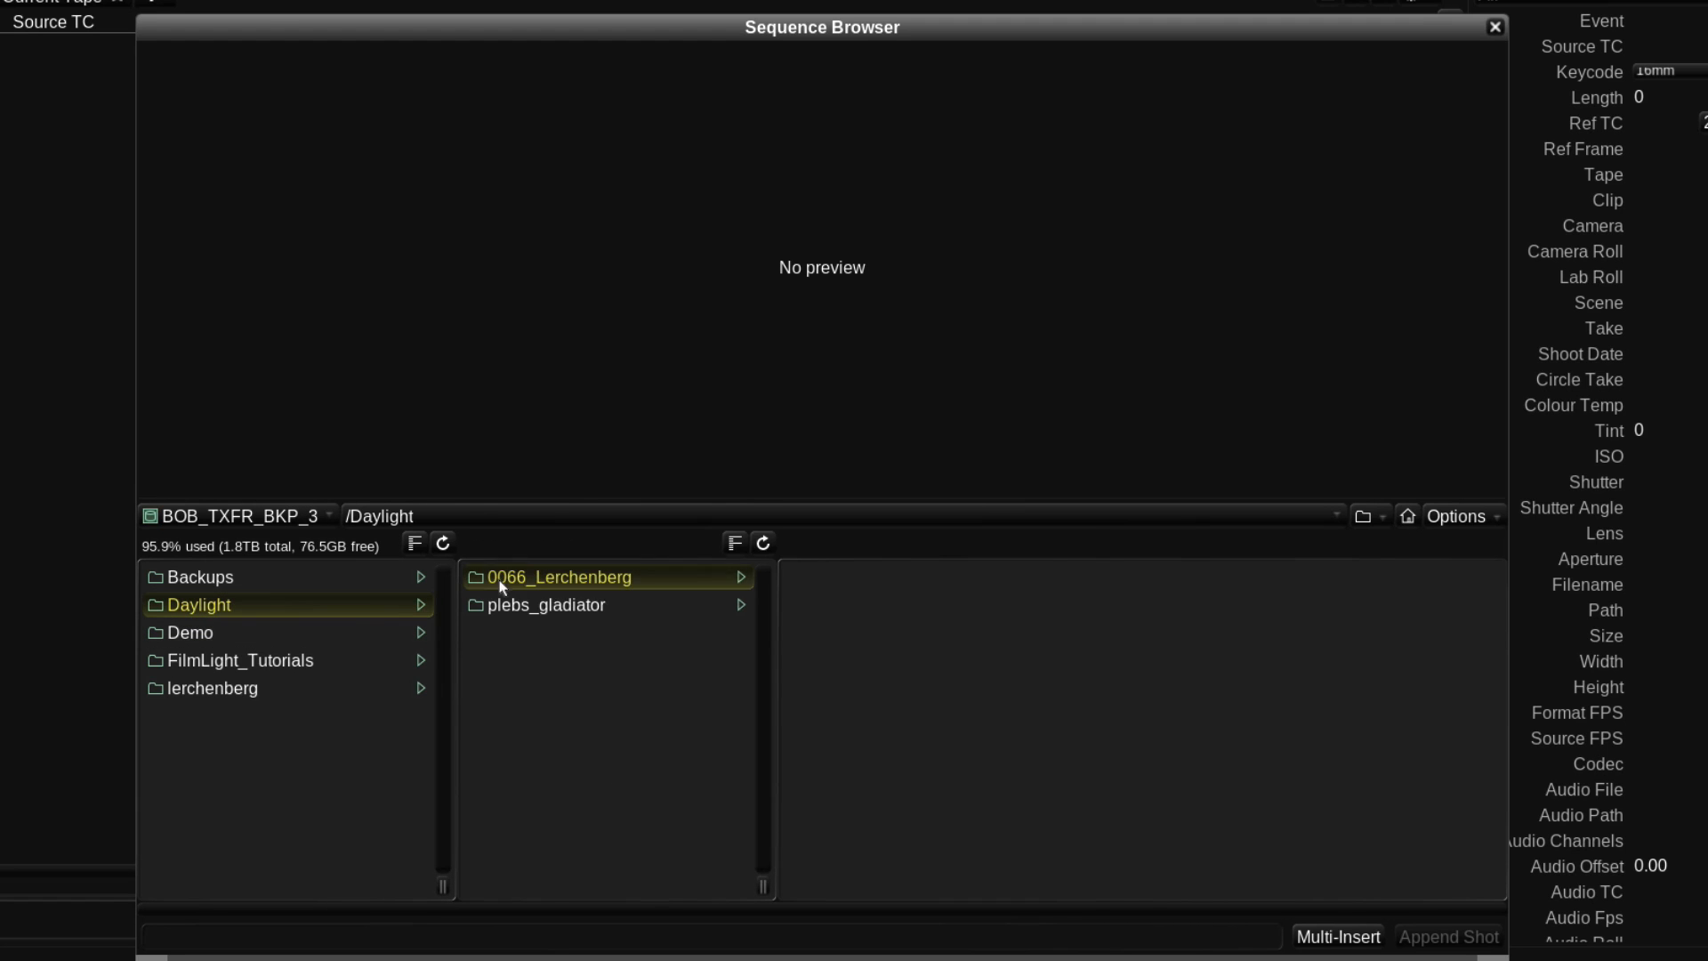
left_click(503, 582)
left_click(827, 580)
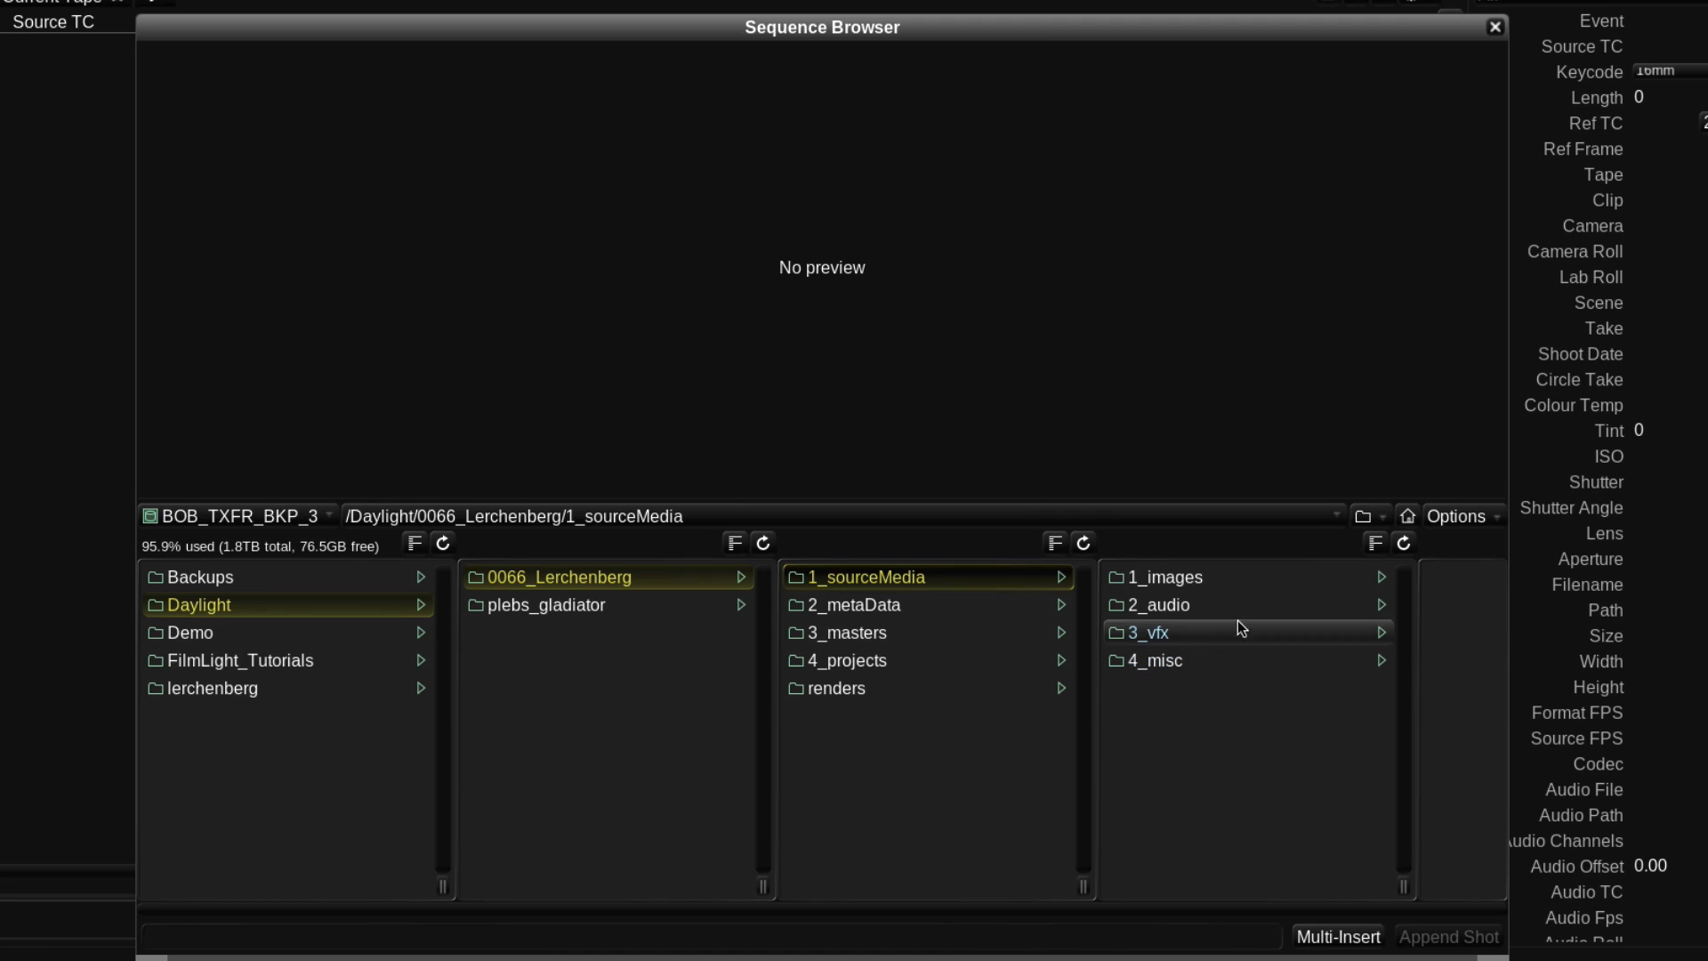
left_click(1248, 584)
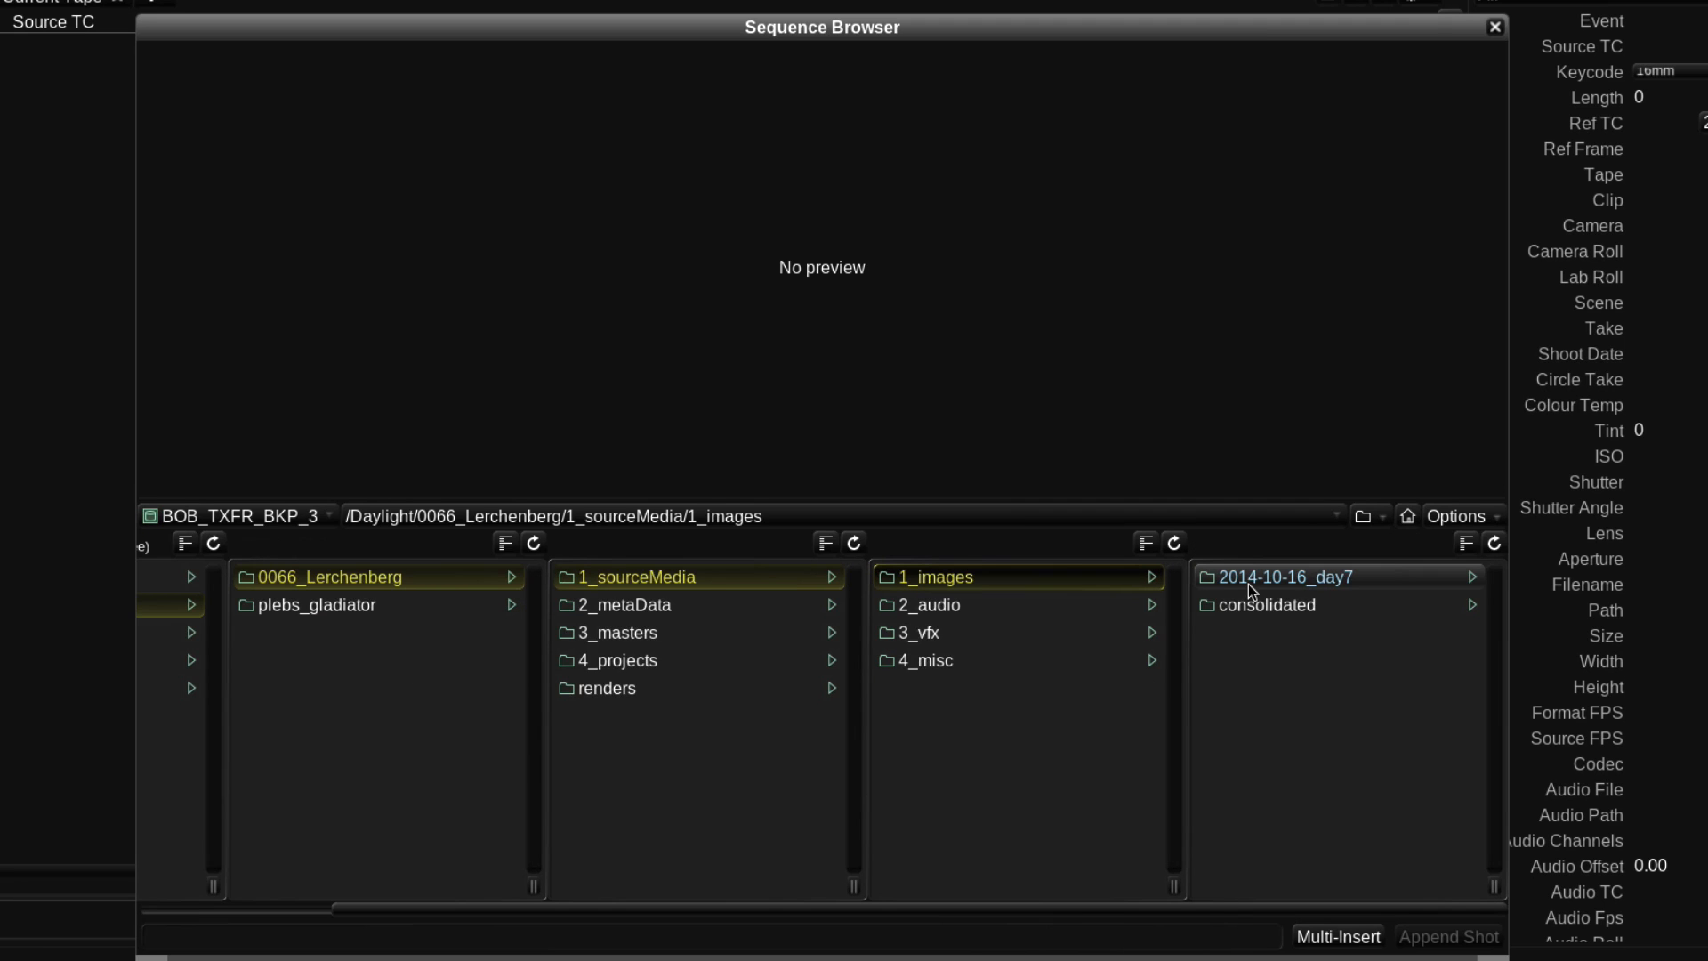
left_click(1360, 578)
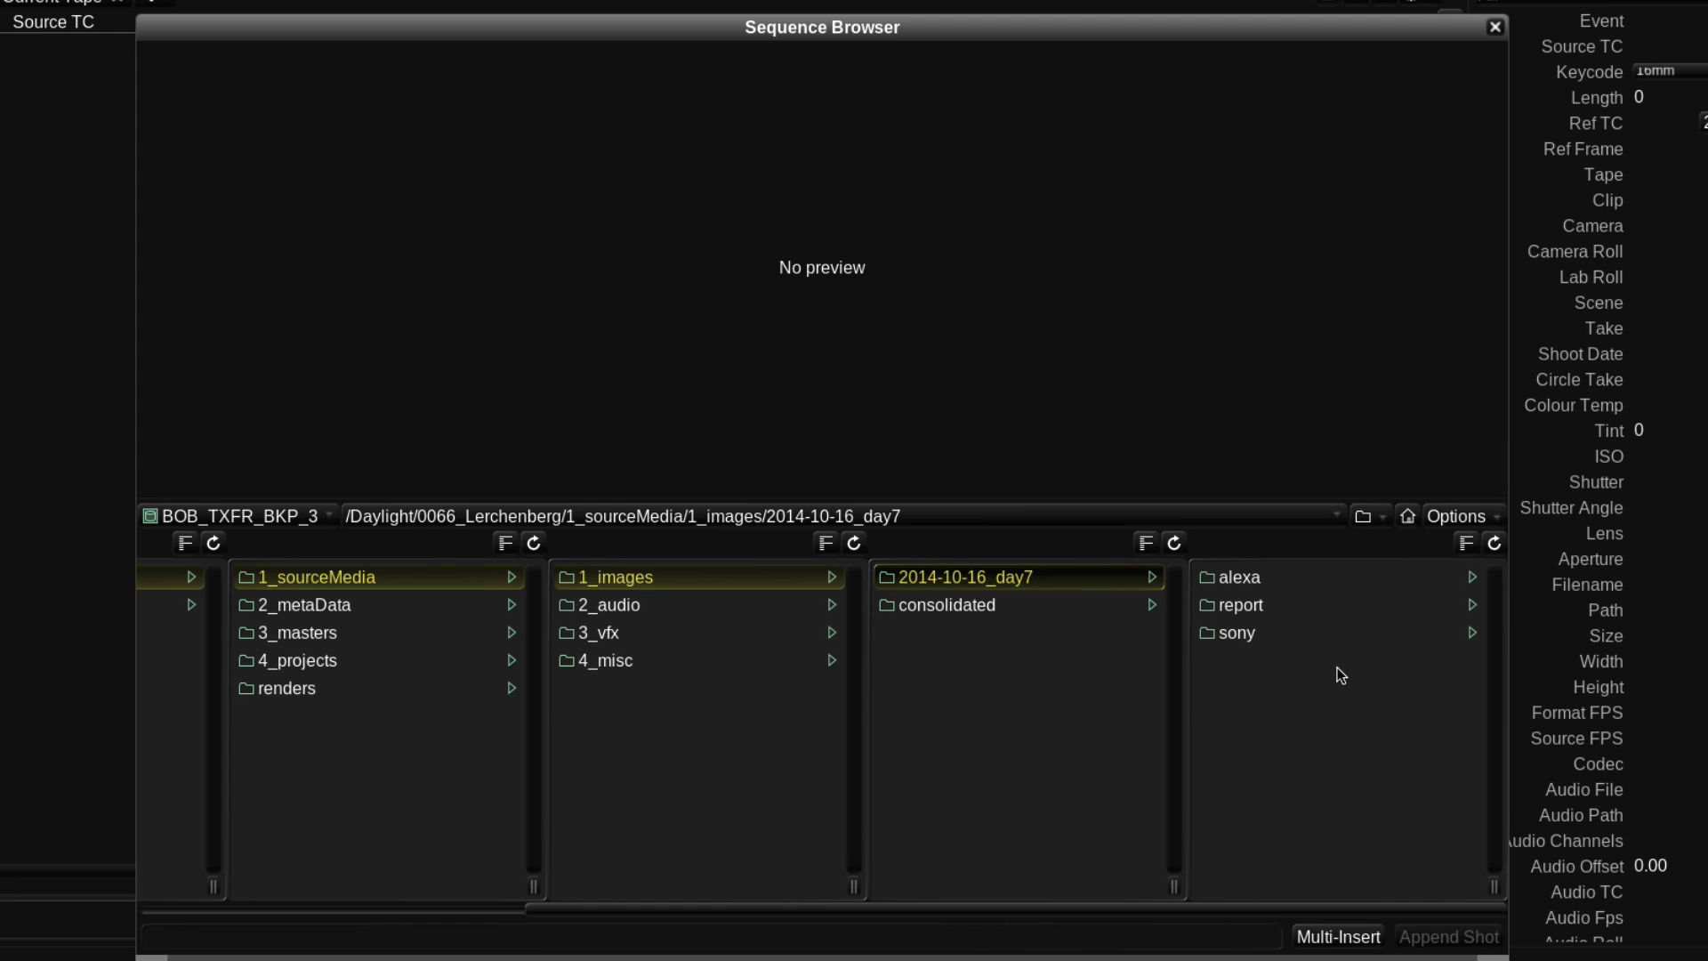
Preview the clip A045C004_141016_R36Z.mov from the alexa/A045/A045R36Z folder, playing a short portion and stopping playback.
left_click(1326, 580)
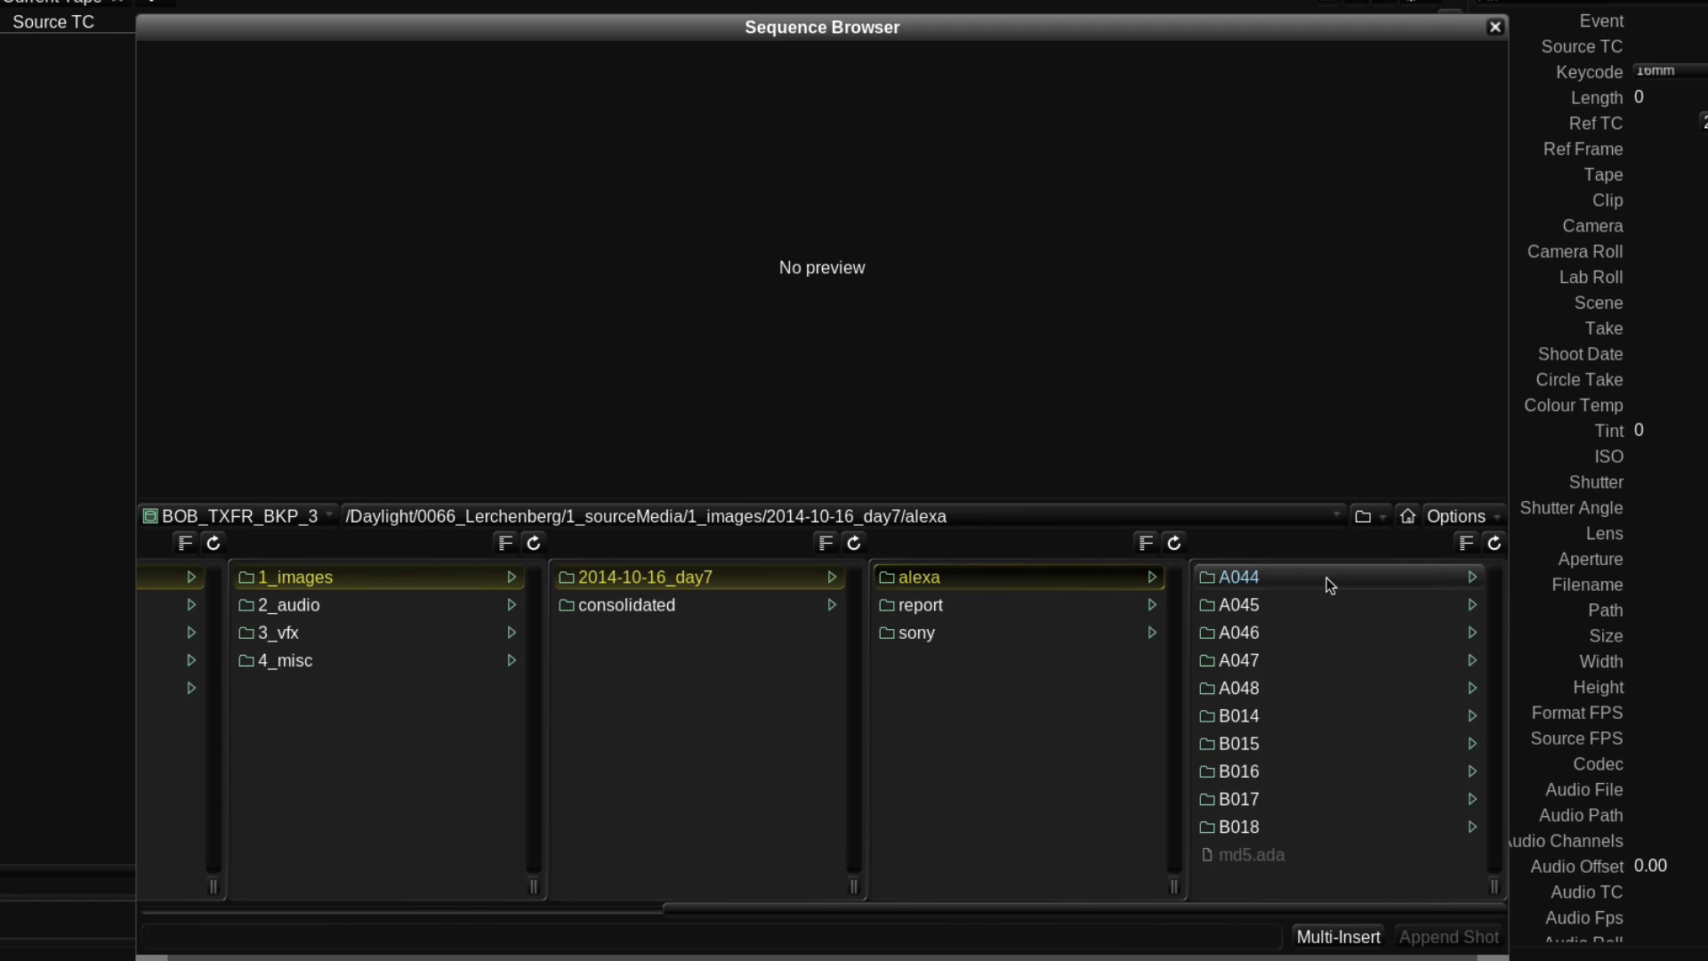
left_click(1326, 606)
left_click(1308, 660)
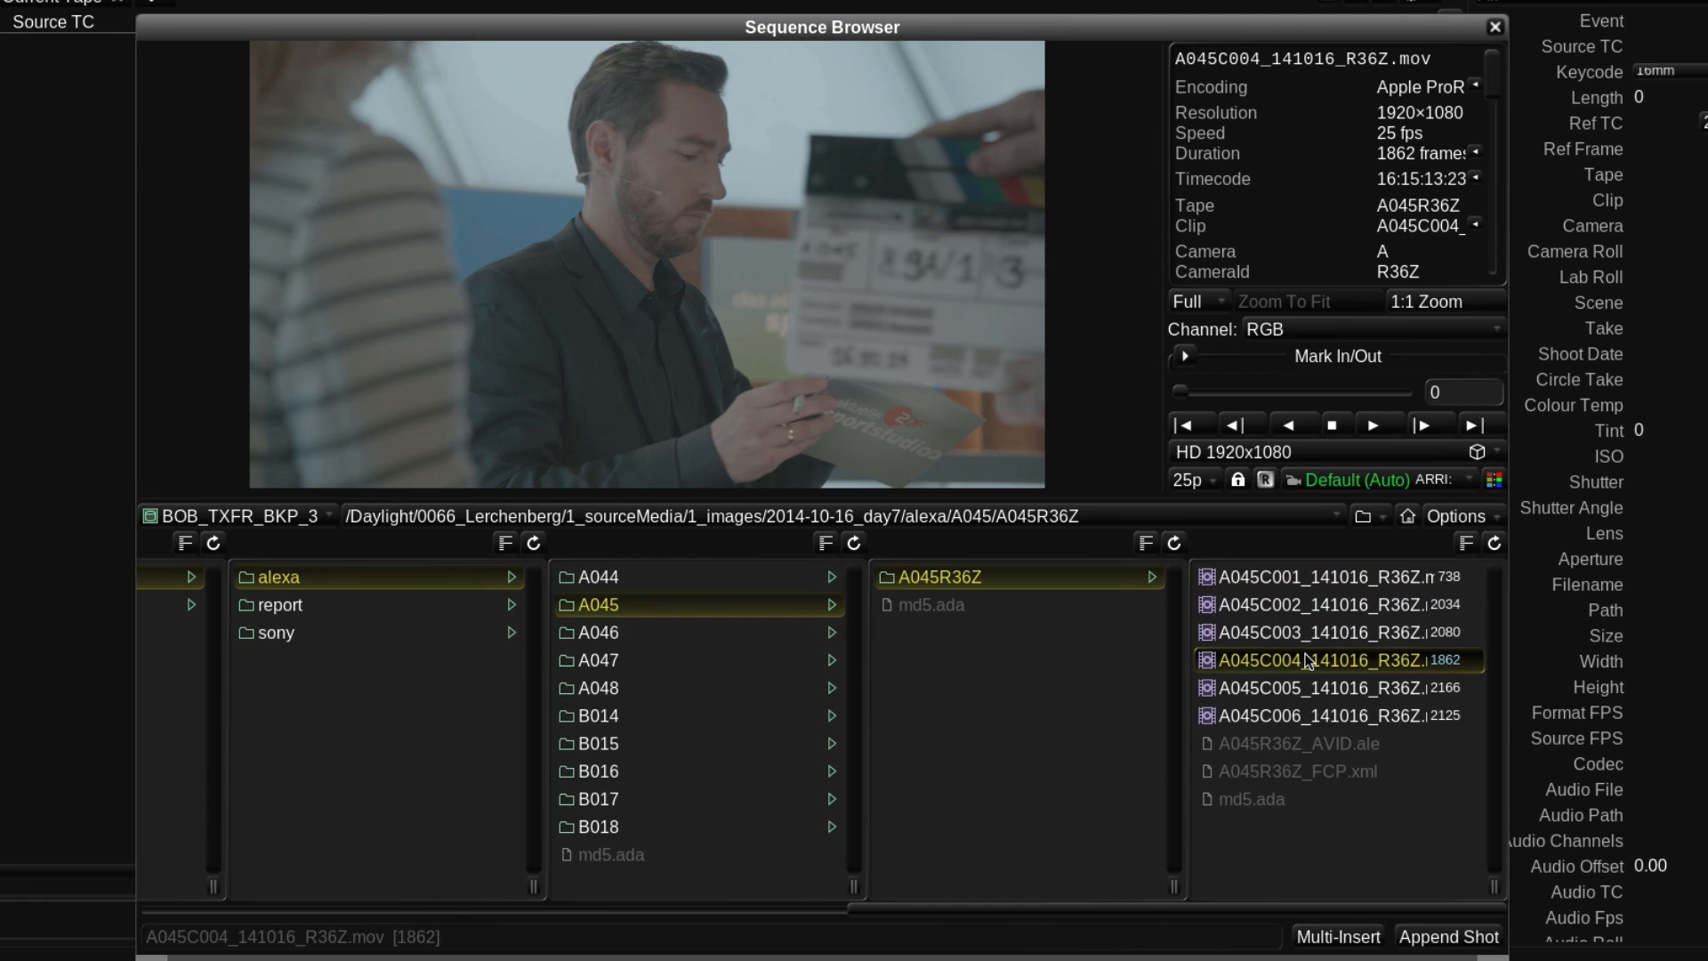
left_click(1375, 427)
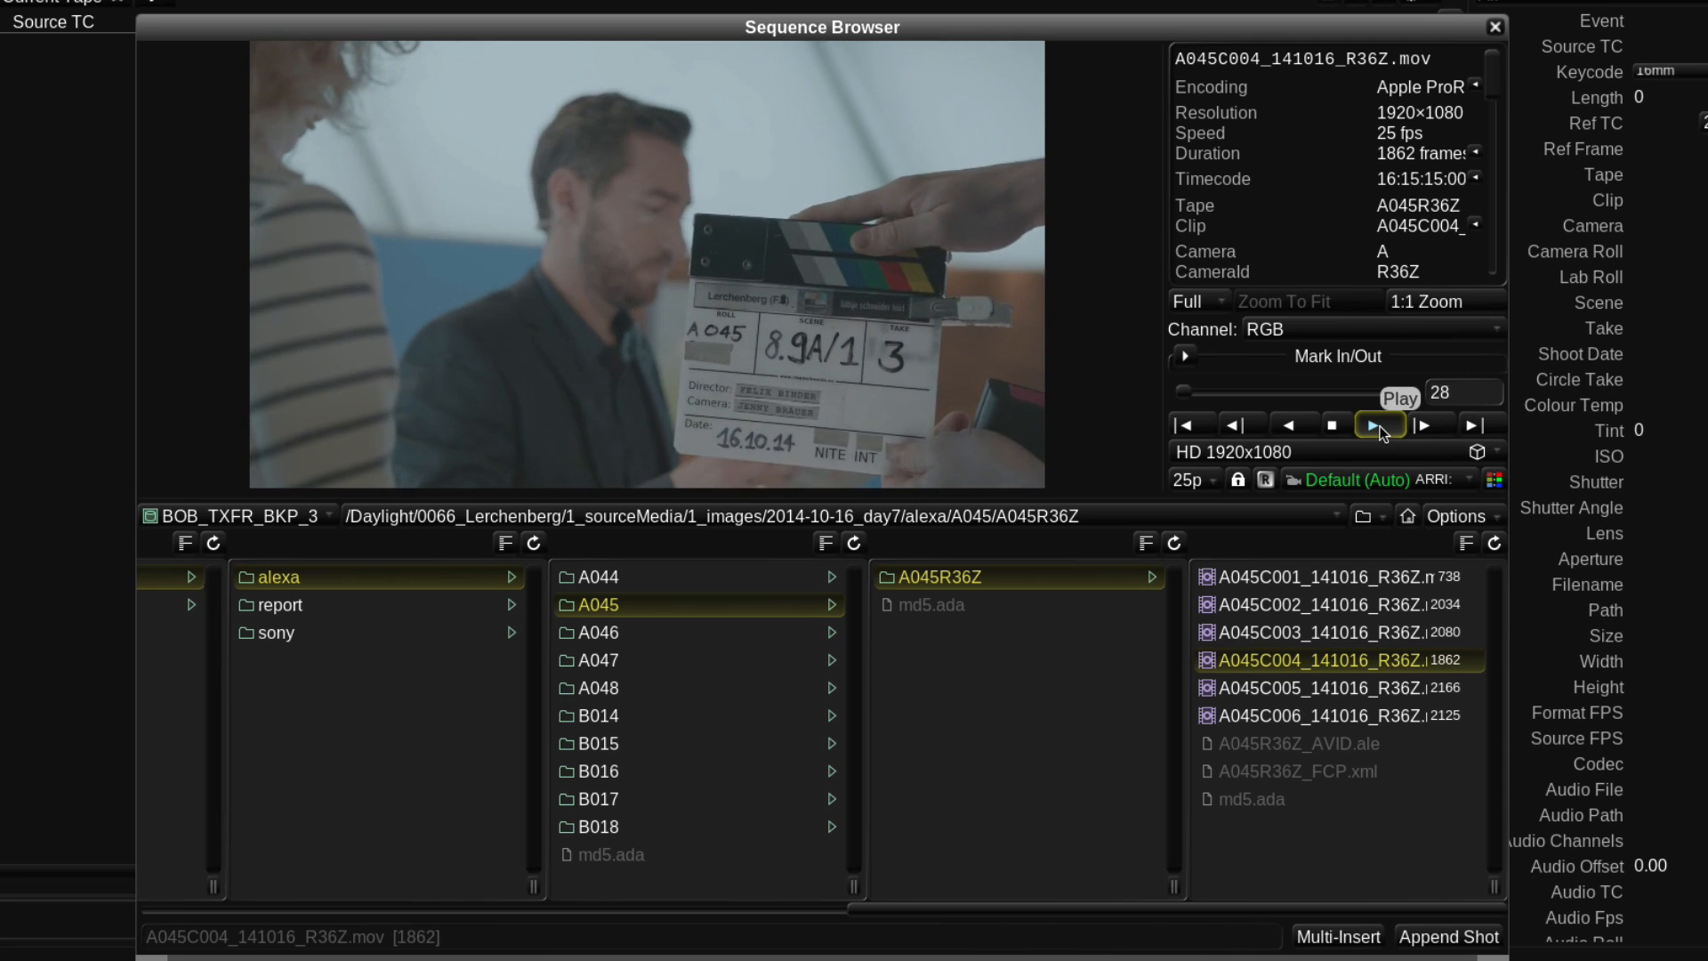
left_click(1334, 427)
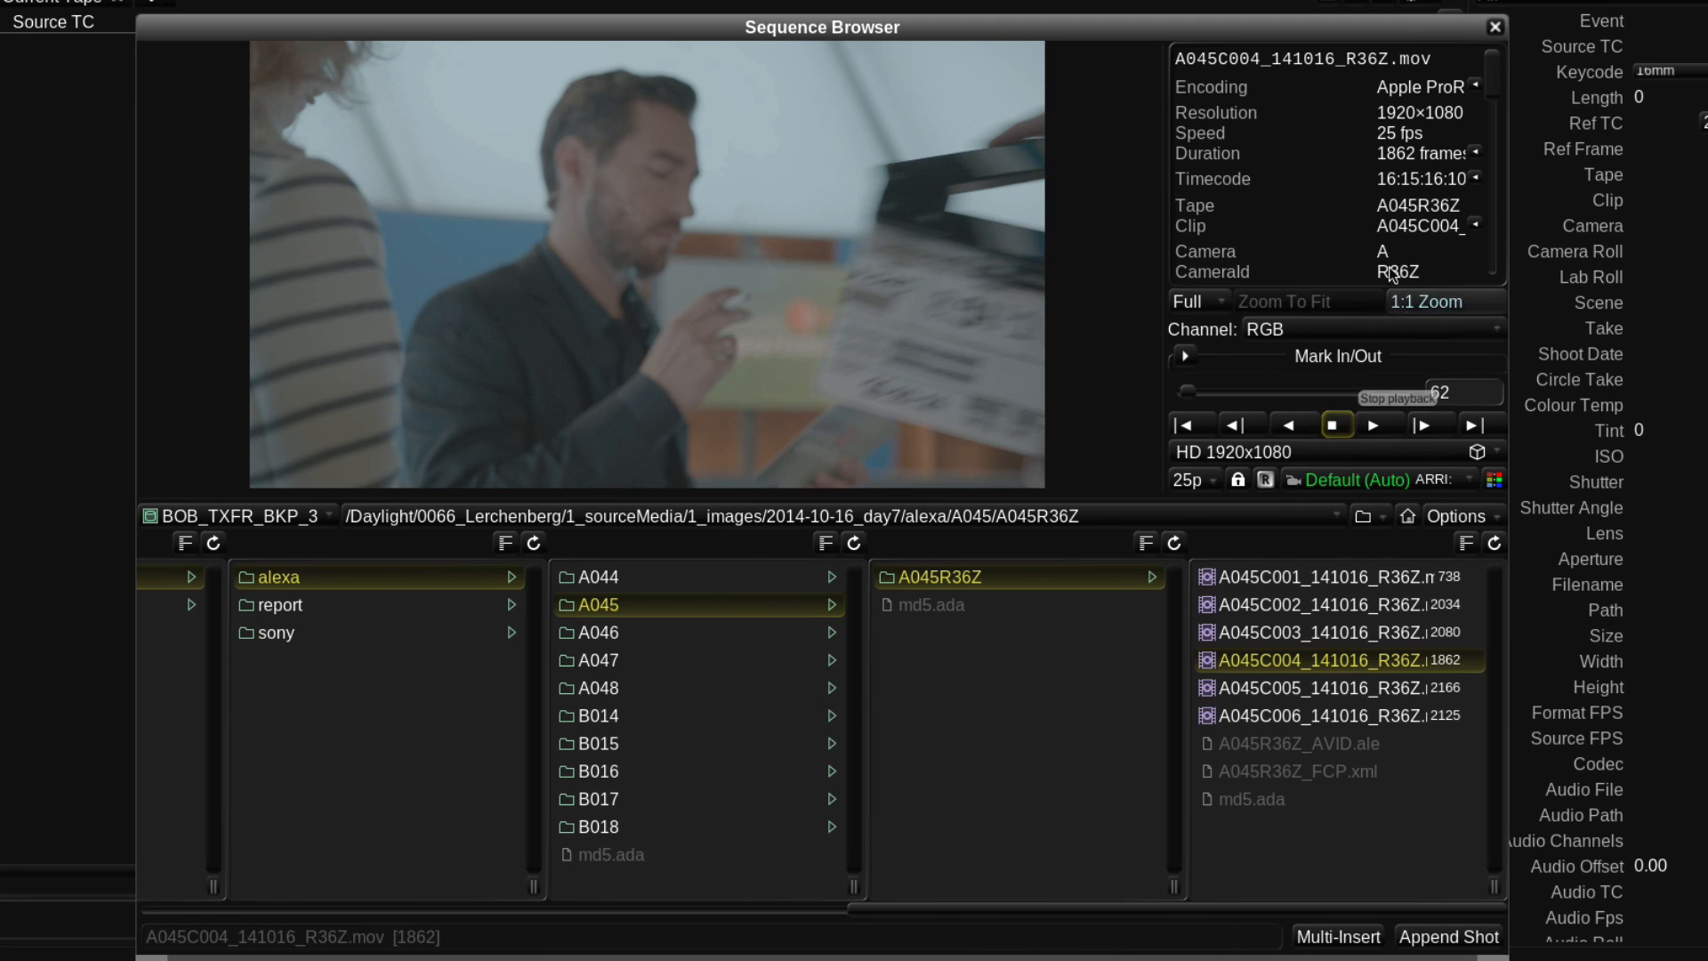
Turn on the display colour rendering for the clip preview and widen the clip information area beside it.
mouse_move(1492, 71)
left_mouse_down()
mouse_move(1488, 146)
mouse_move(1483, 67)
left_mouse_up()
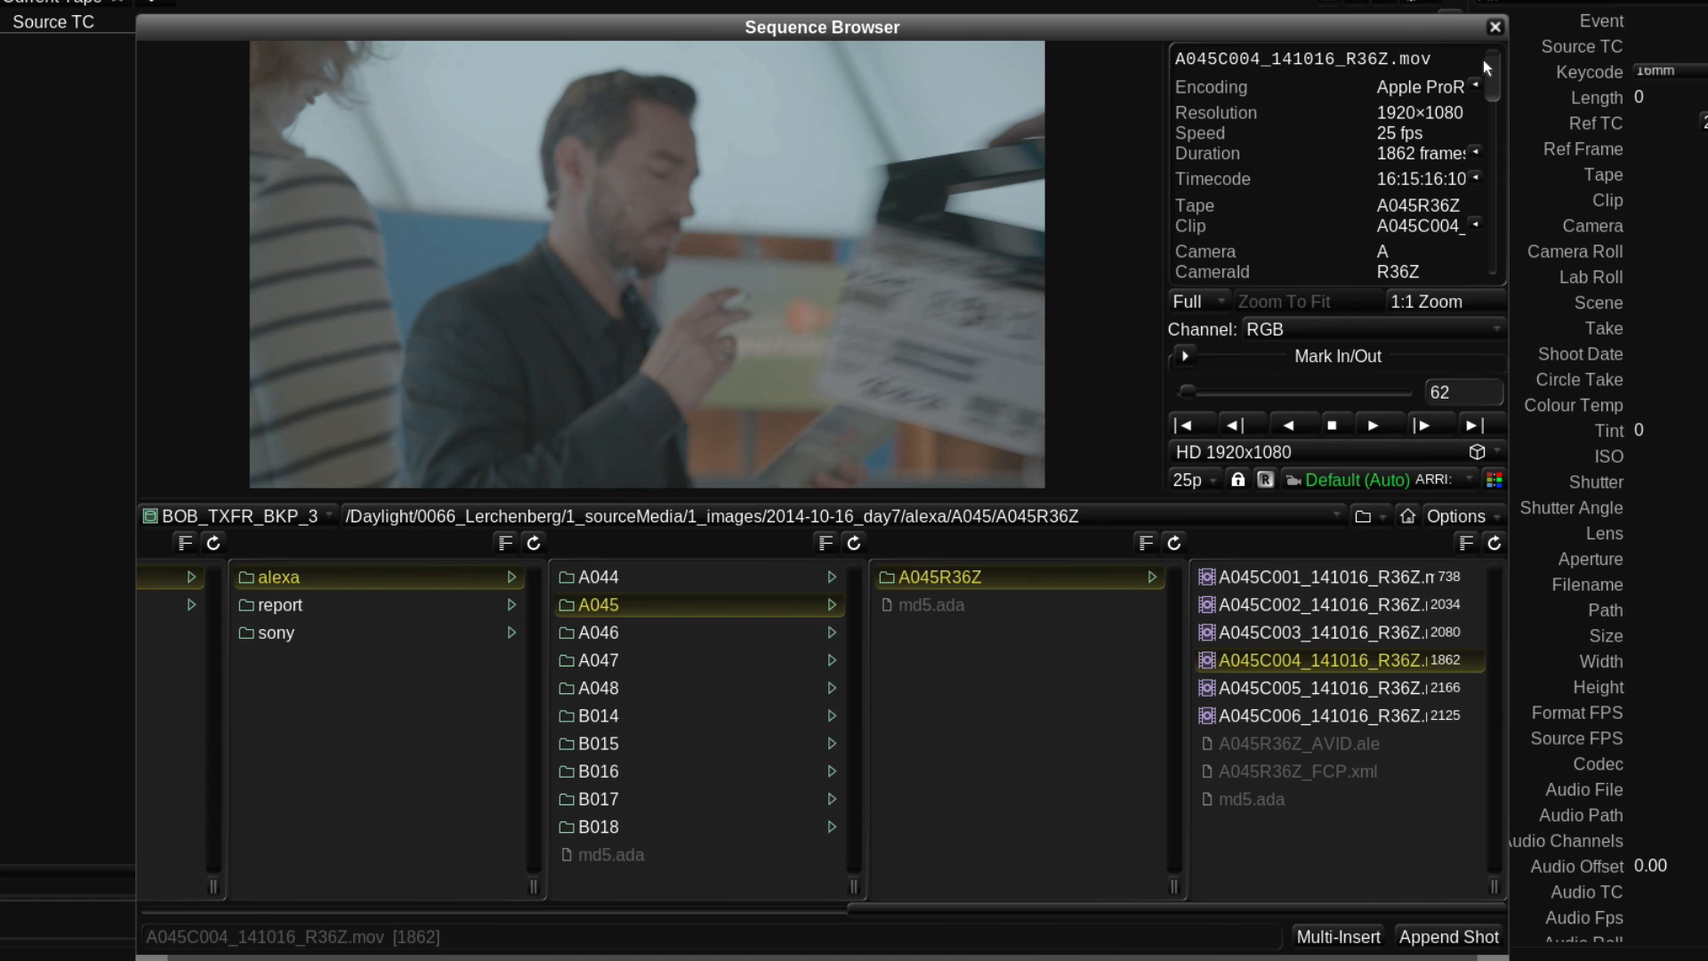
left_click(1489, 480)
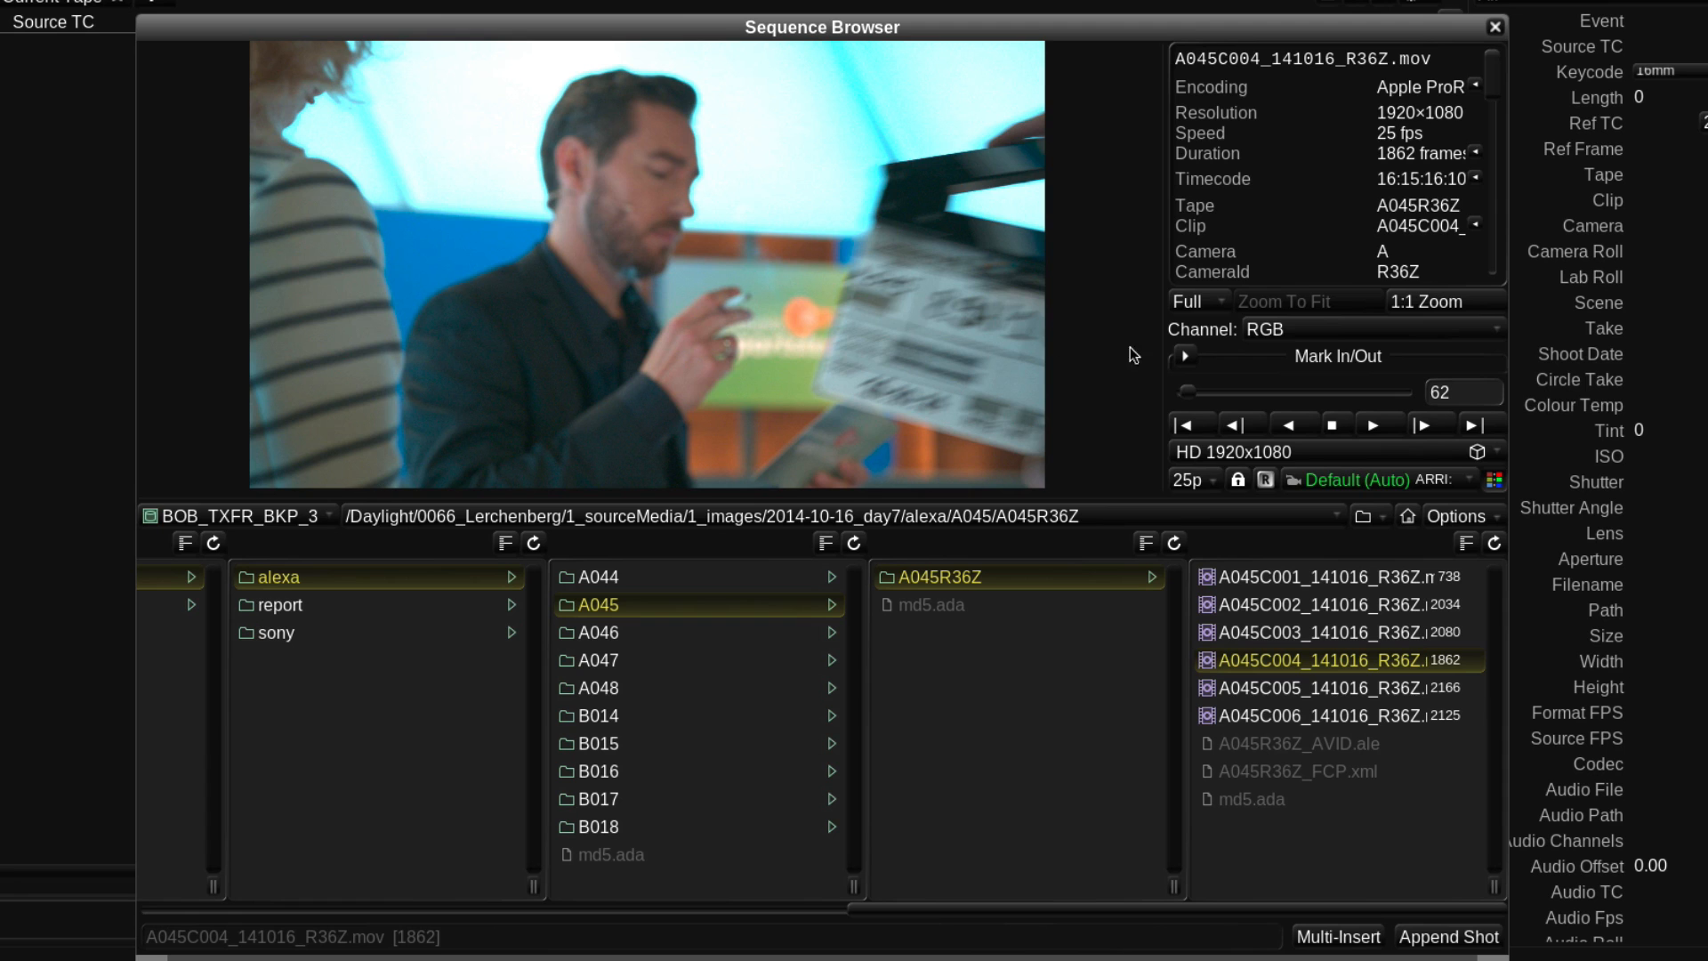
left_click_drag(1164, 349, 992, 354)
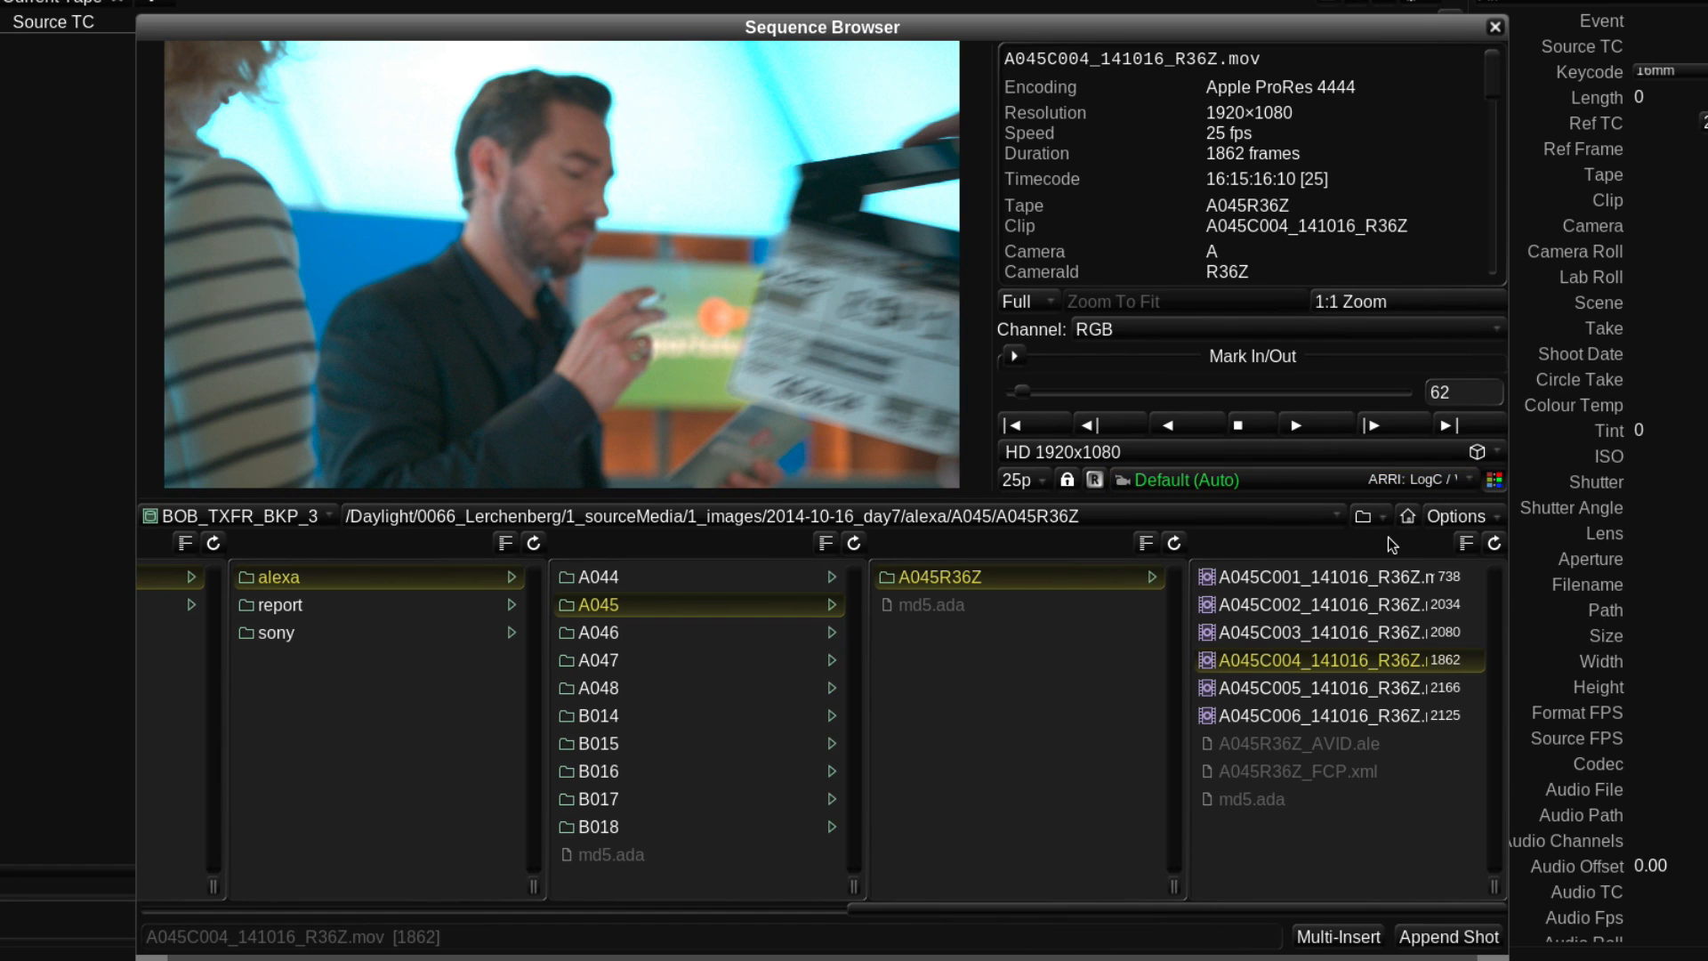
Return to the 2014-10-16_day7 folder and start a Multi-Insert of all sequences inside it.
left_click_drag(1235, 911, 964, 870)
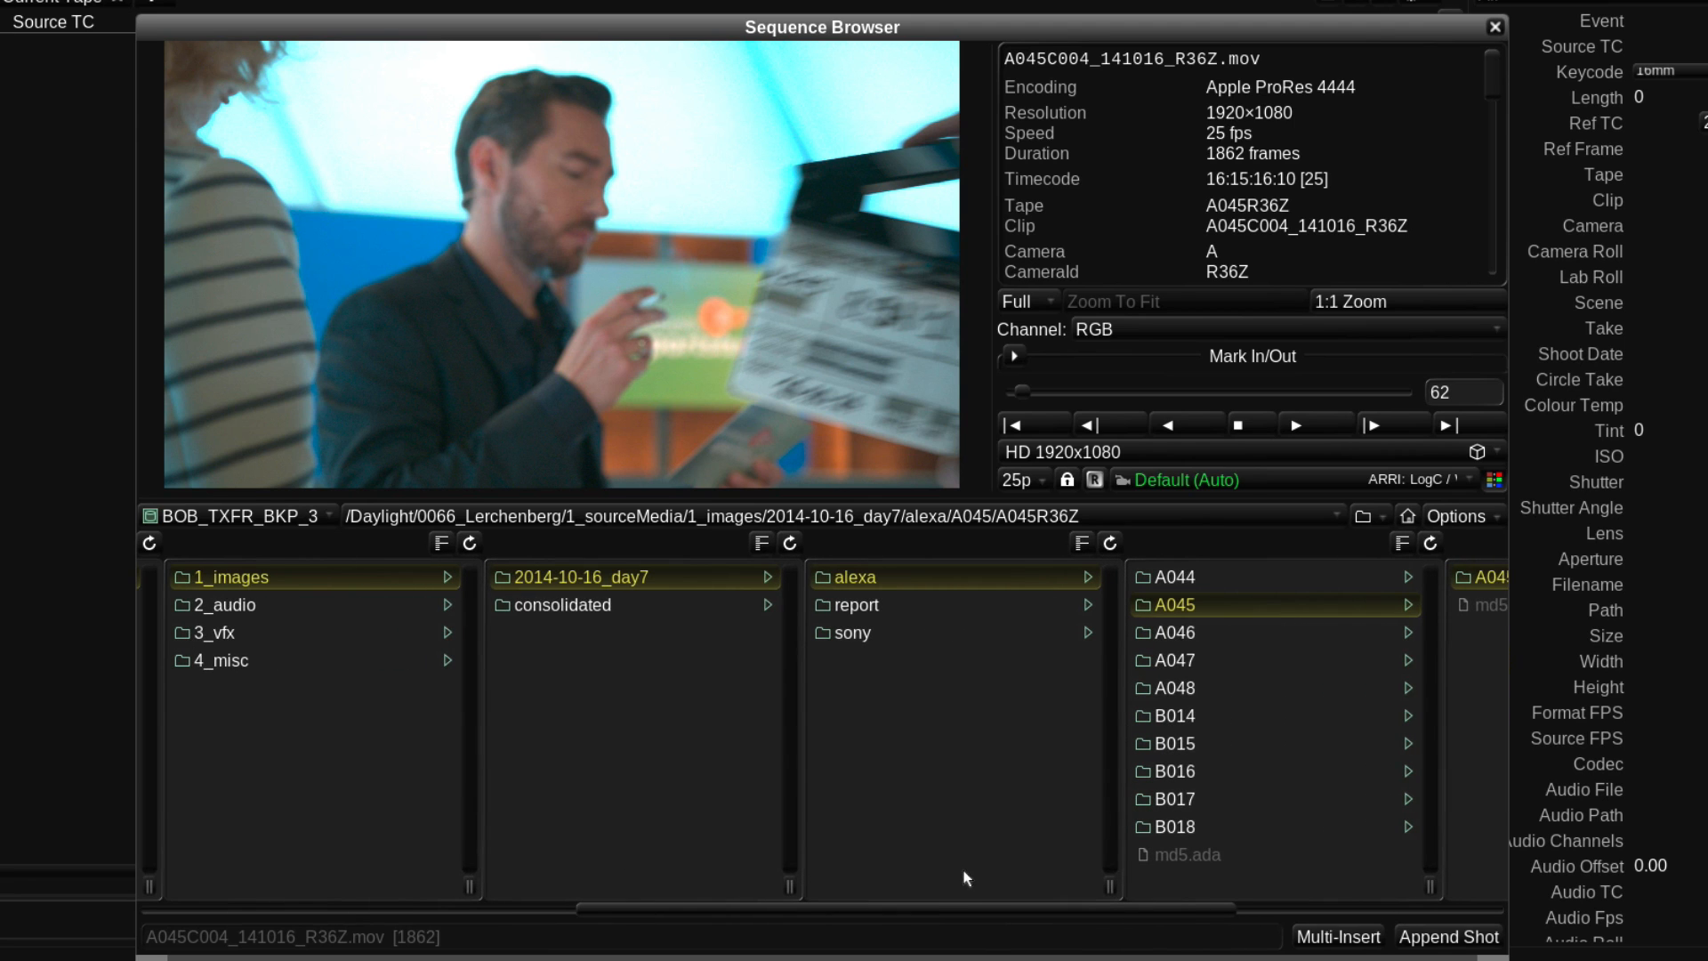
left_click(683, 576)
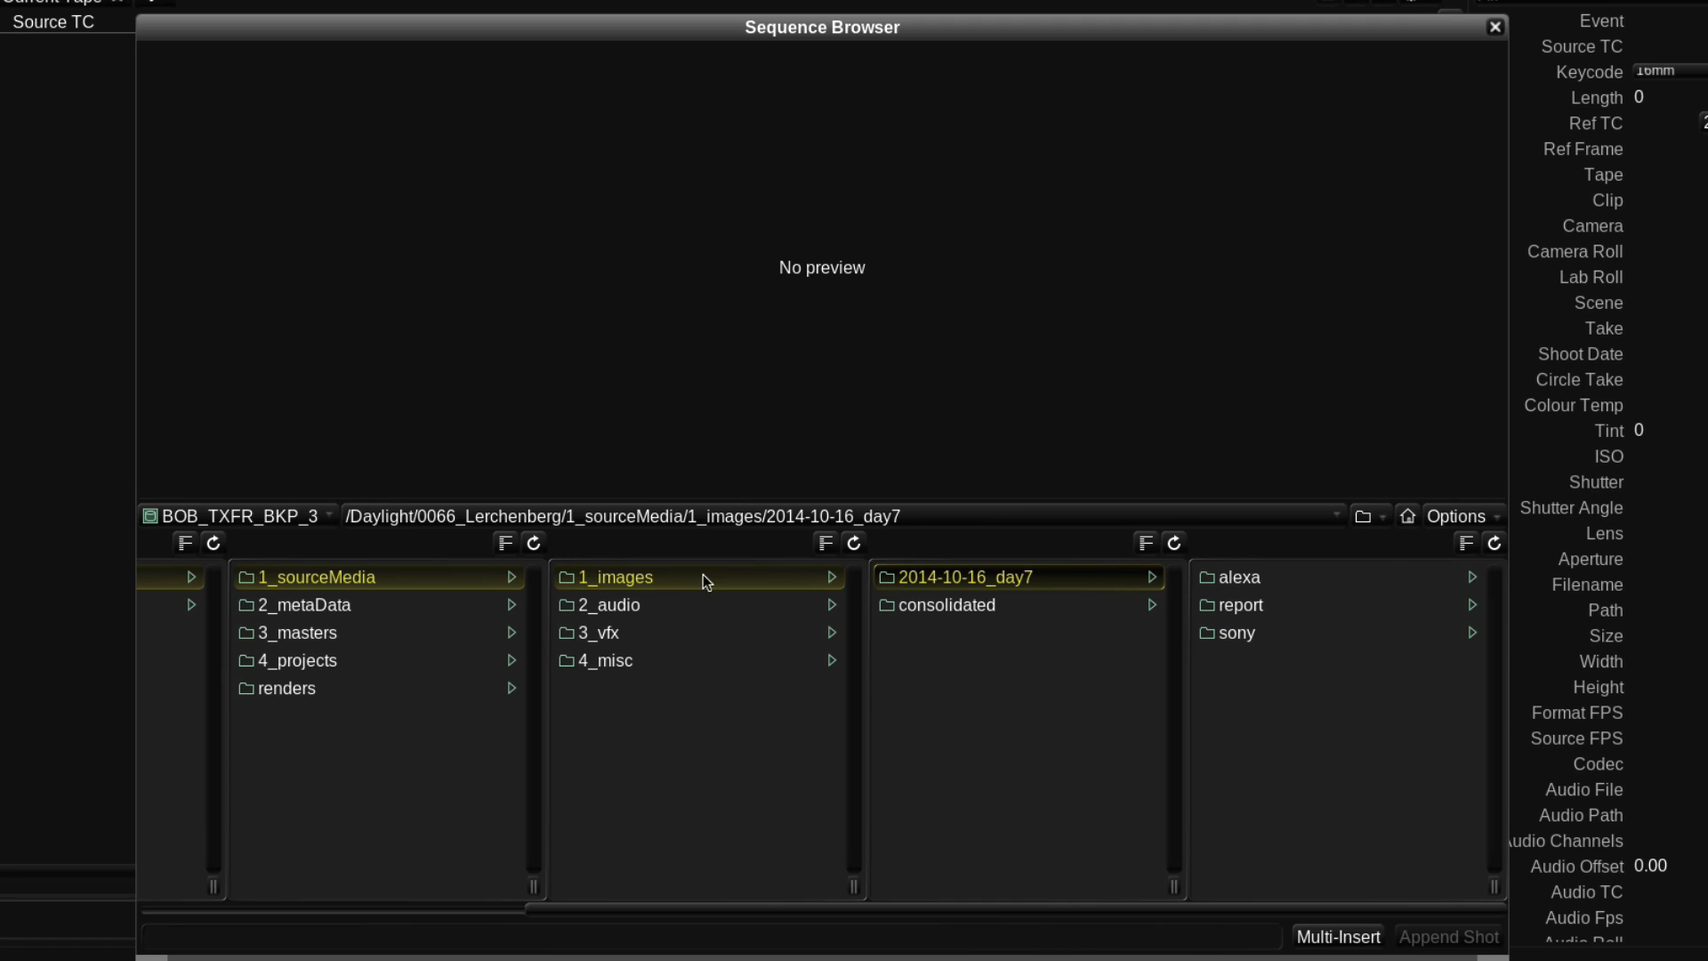
left_click(1339, 937)
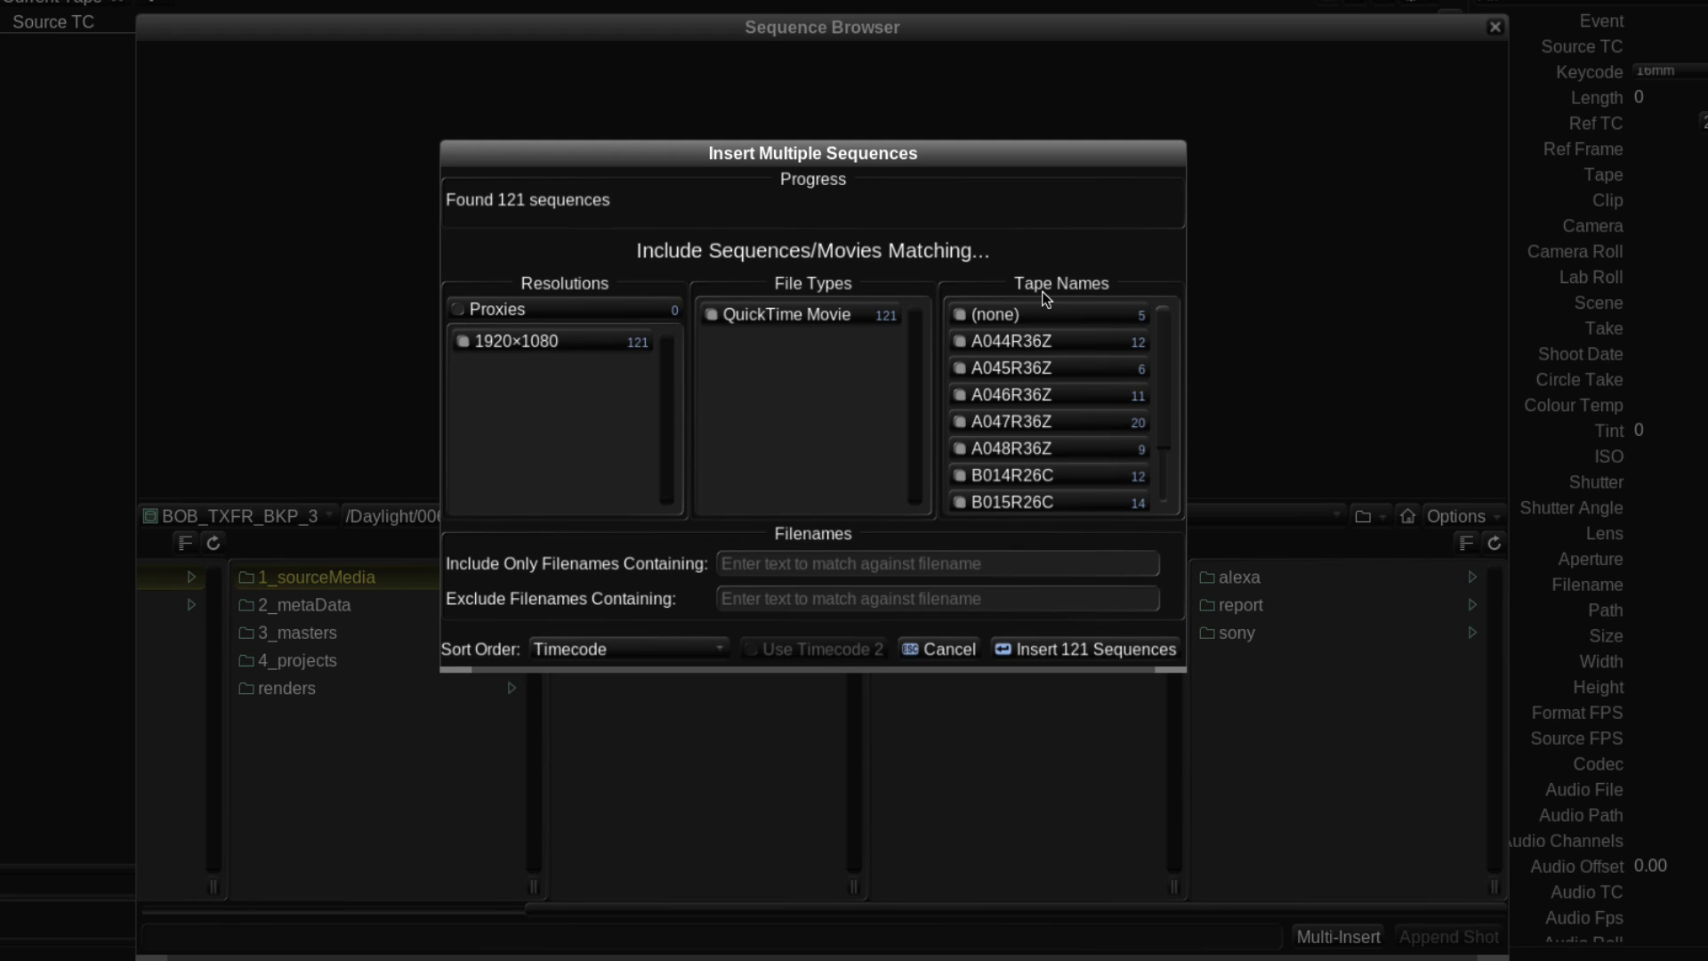
Try leaving tape A045R36Z out of the multi-insert and include it again, keeping the filename filters empty.
left_click(1071, 371)
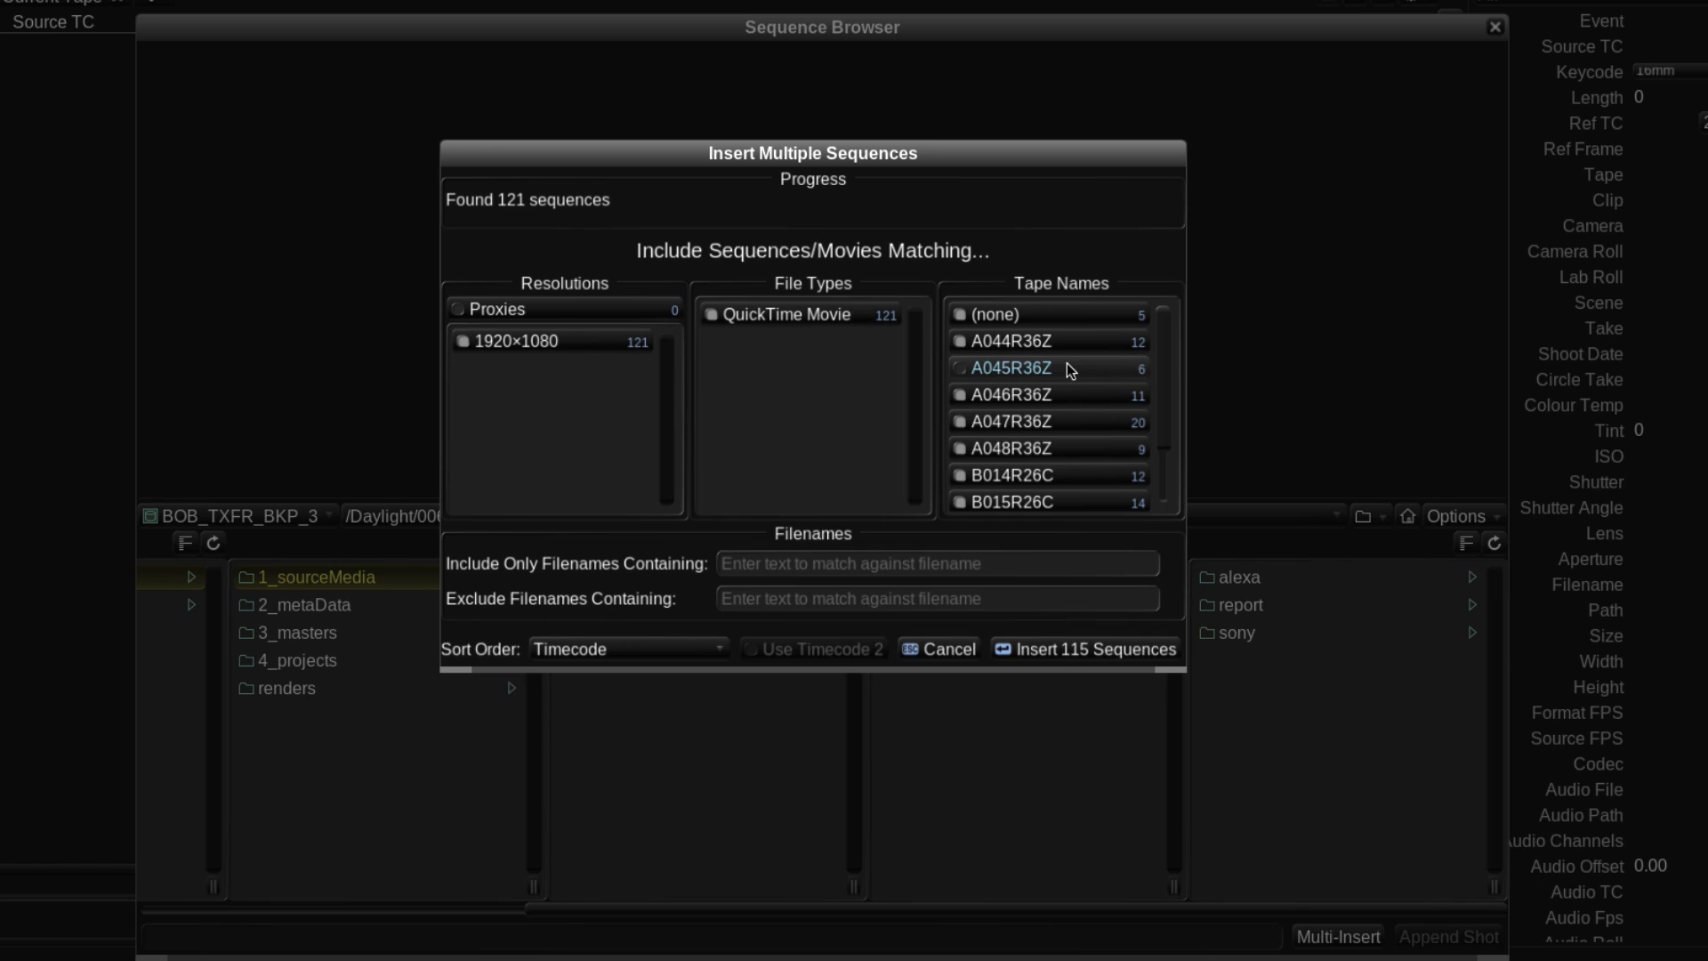
left_click(960, 370)
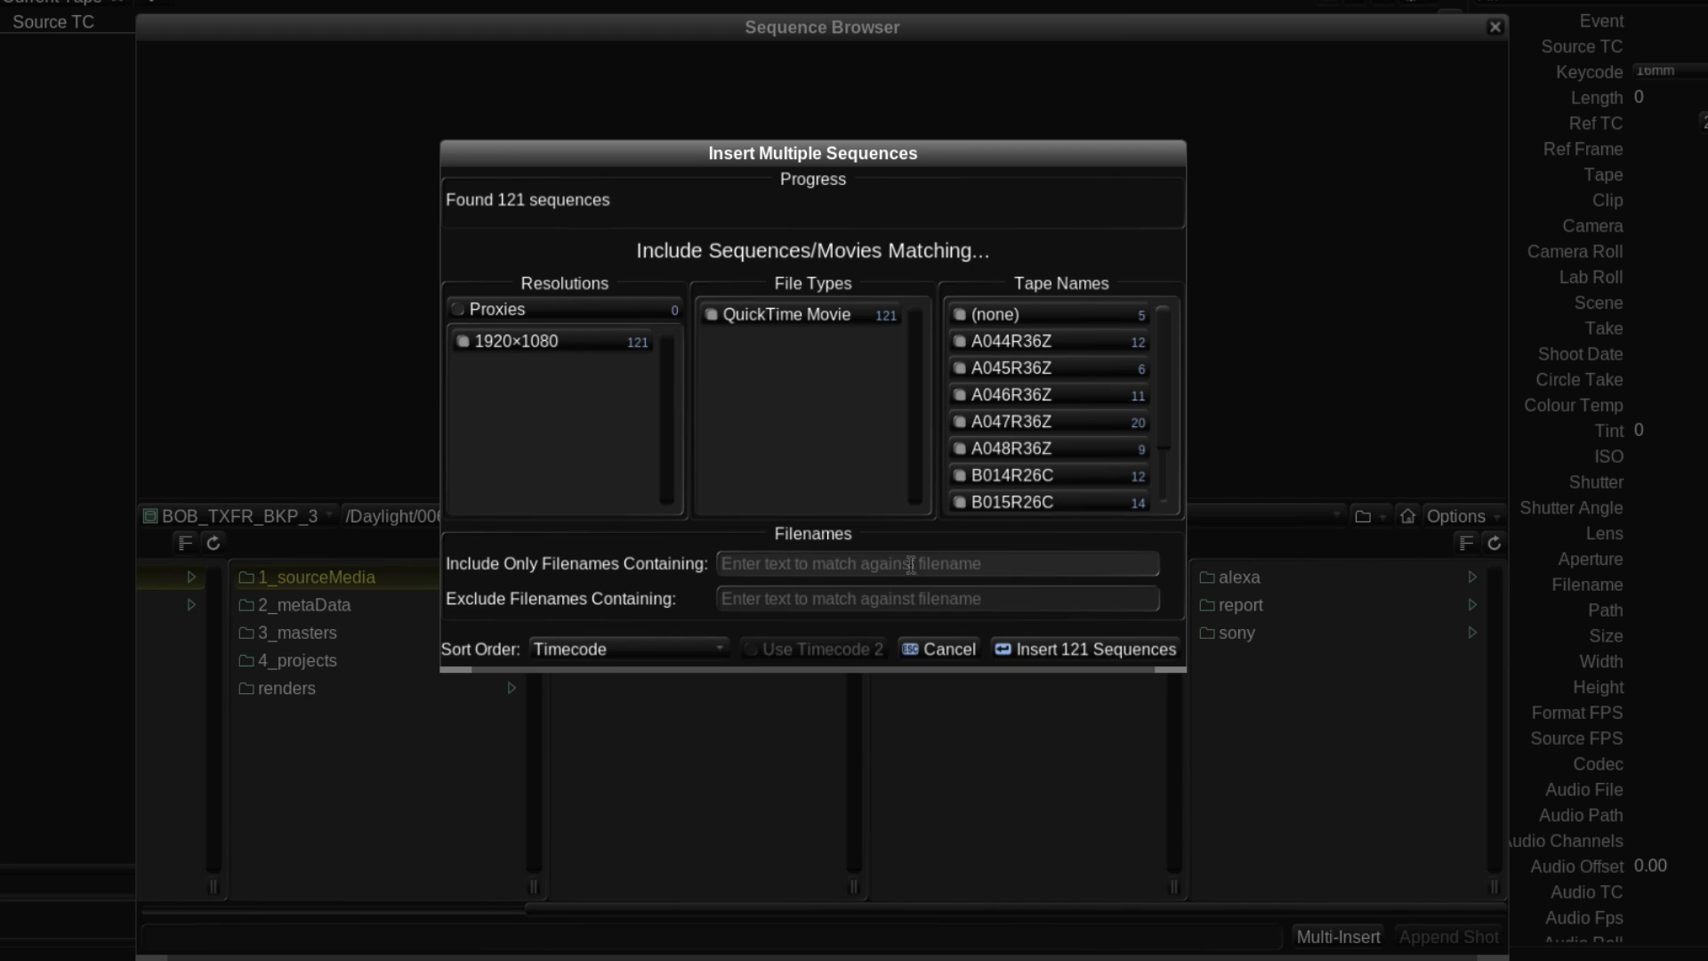
left_click(984, 600)
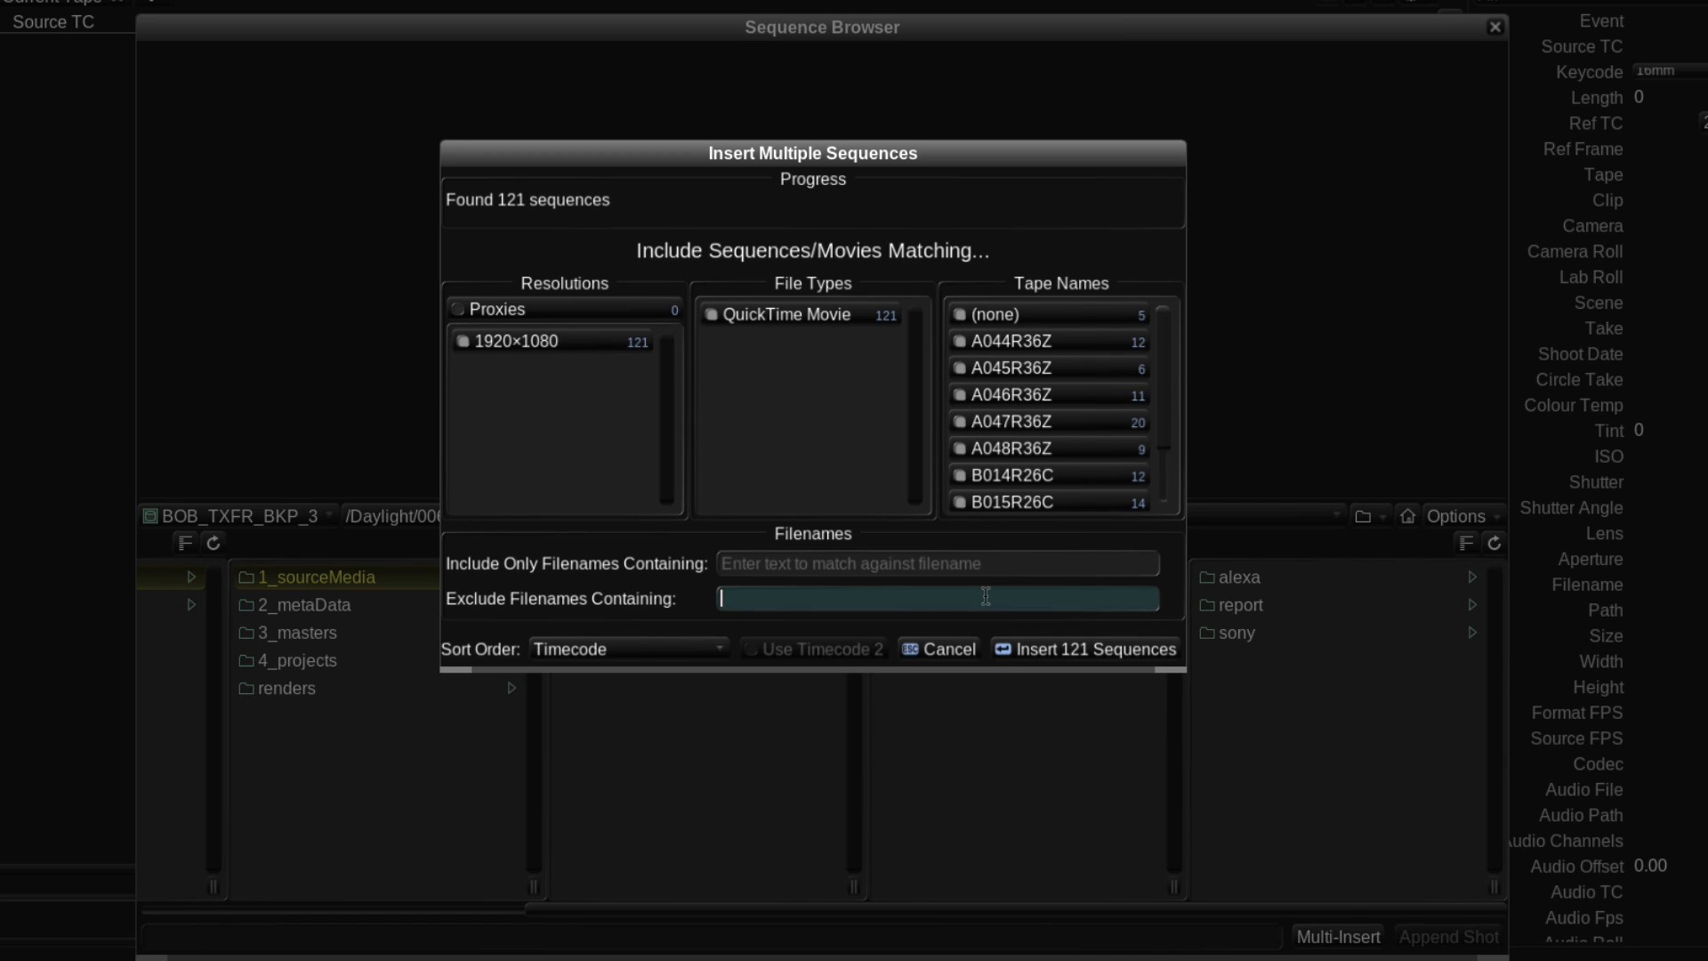
Choose Timecode as the sort order and insert all found sequences into the scene.
left_click(688, 651)
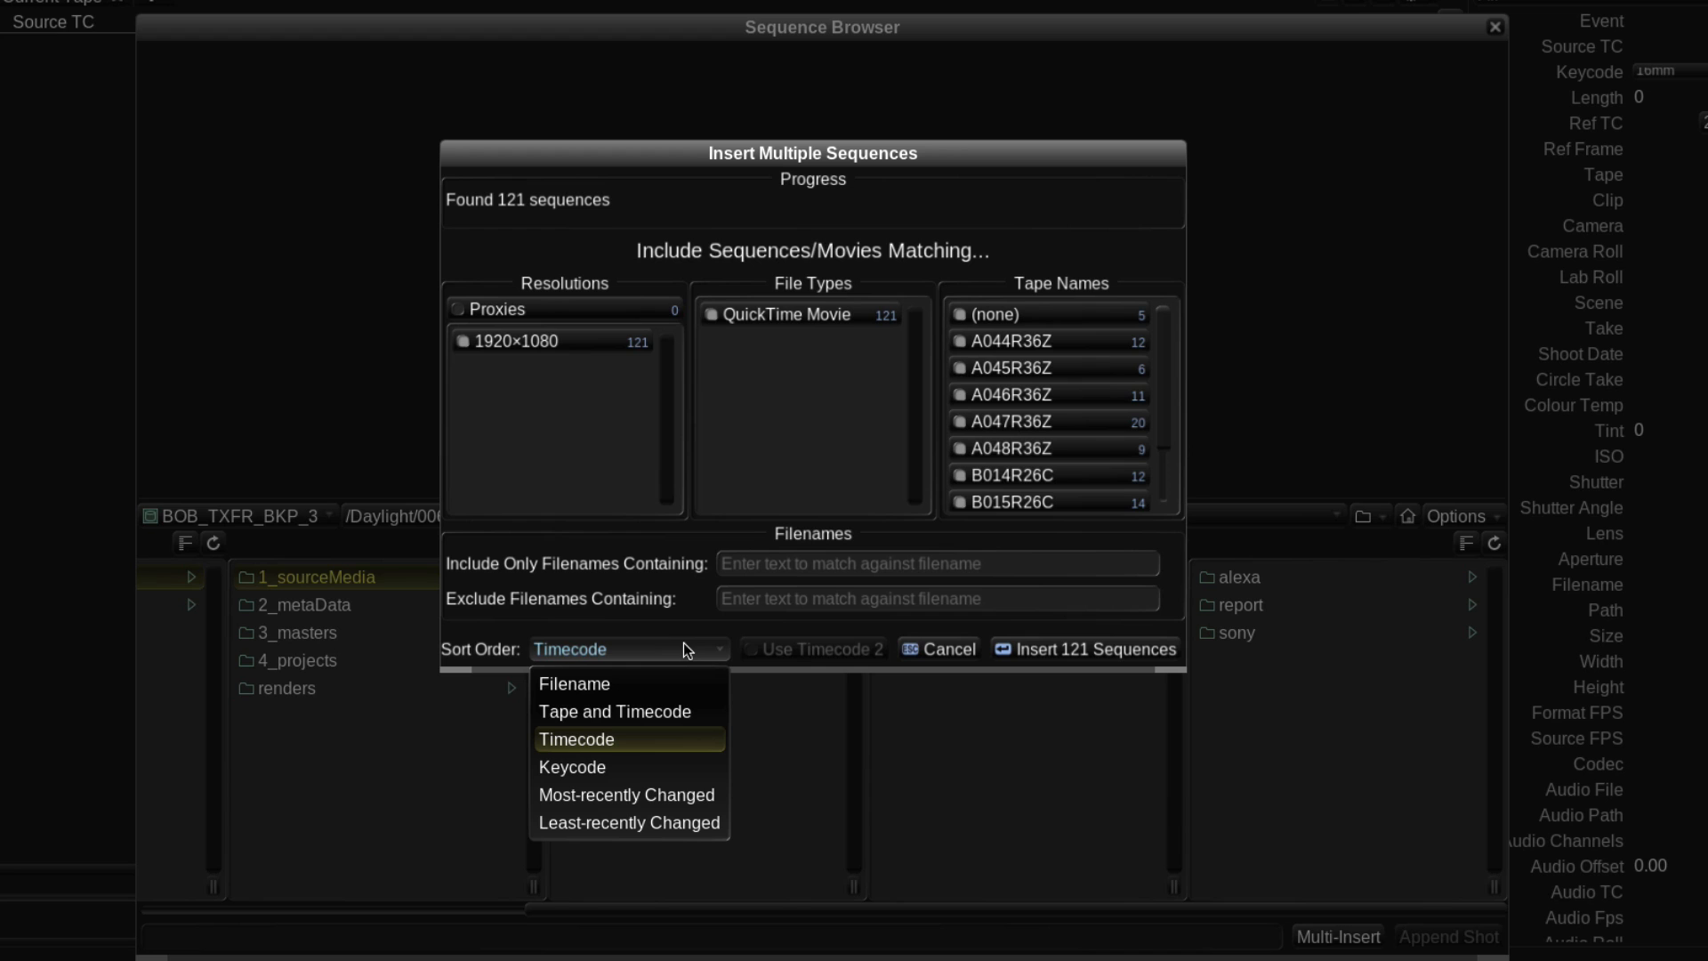
left_click(614, 743)
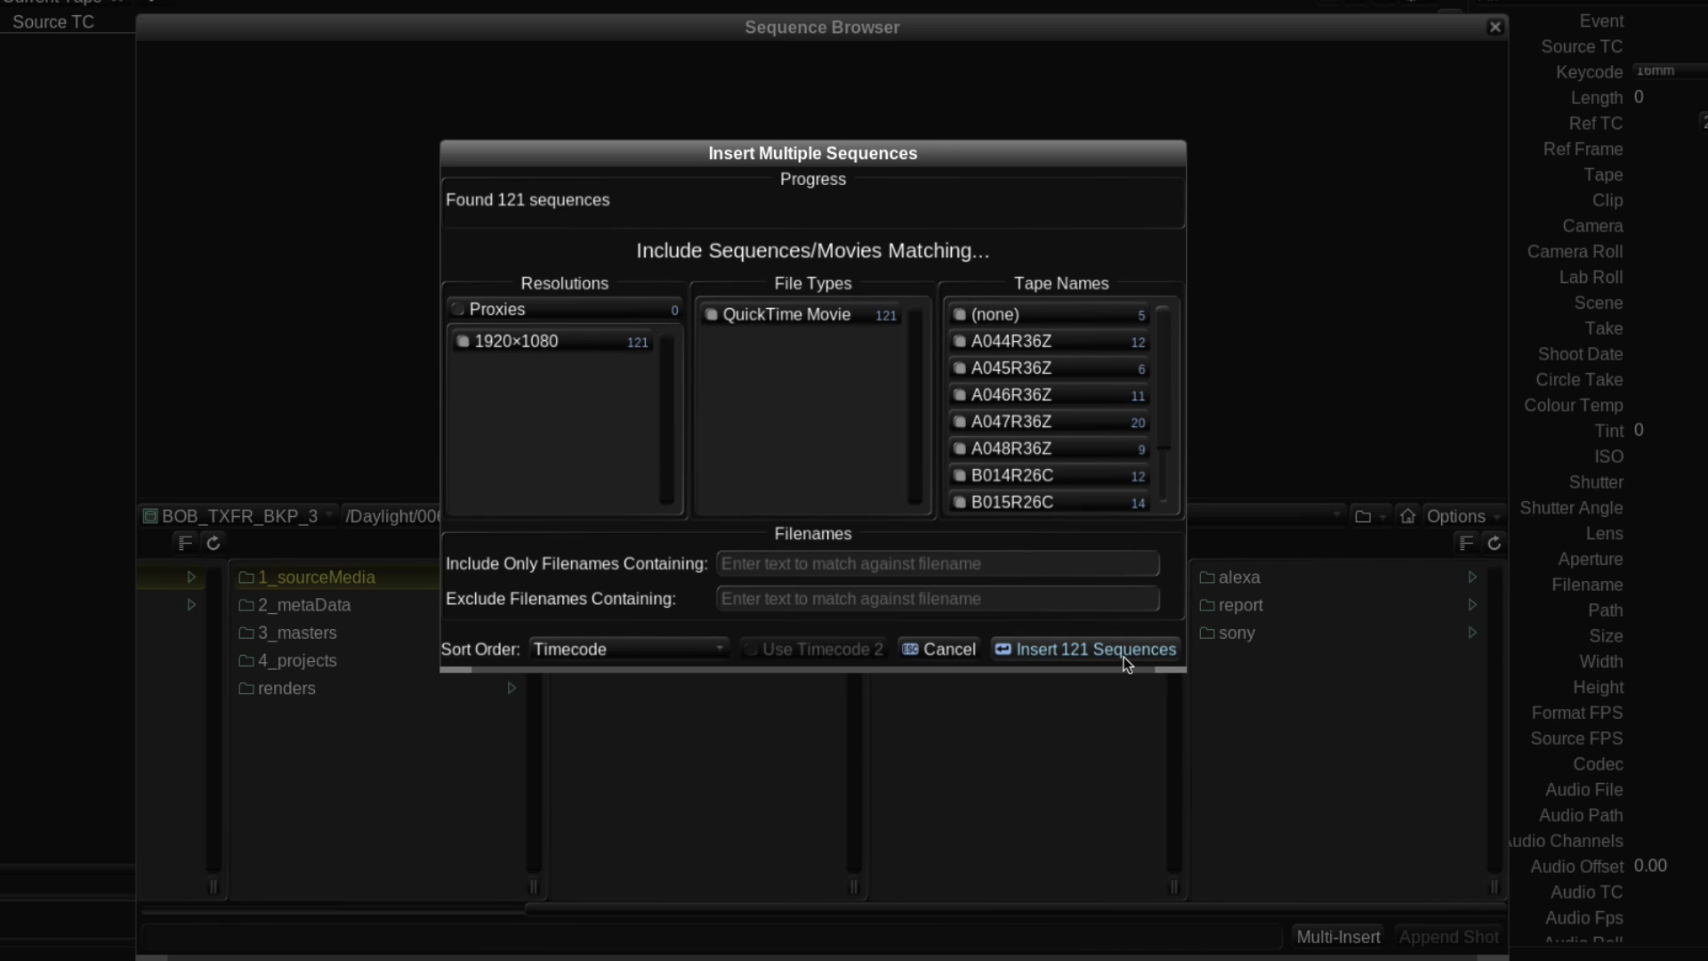
left_click(1098, 650)
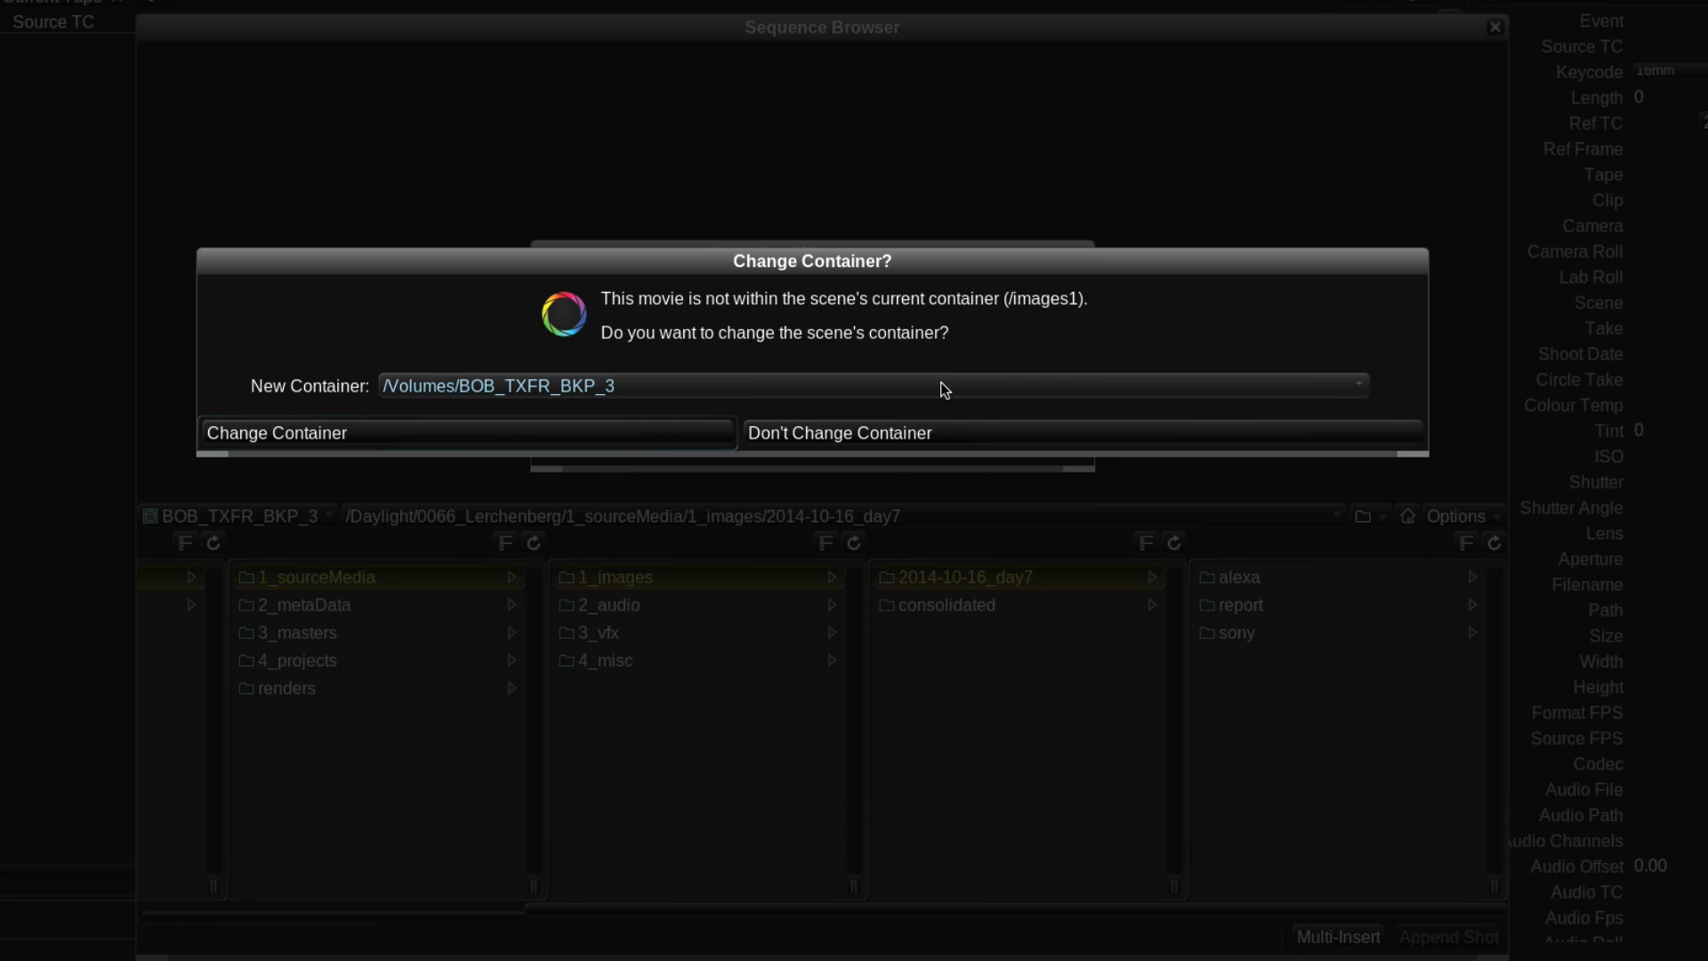
Change the scene's container to /Volumes/BOB_TXFR_BKP_3/Daylight/0066_Lerchenberg/1_sourceMedia/1_images/2014-10-16_day7.
left_click(944, 385)
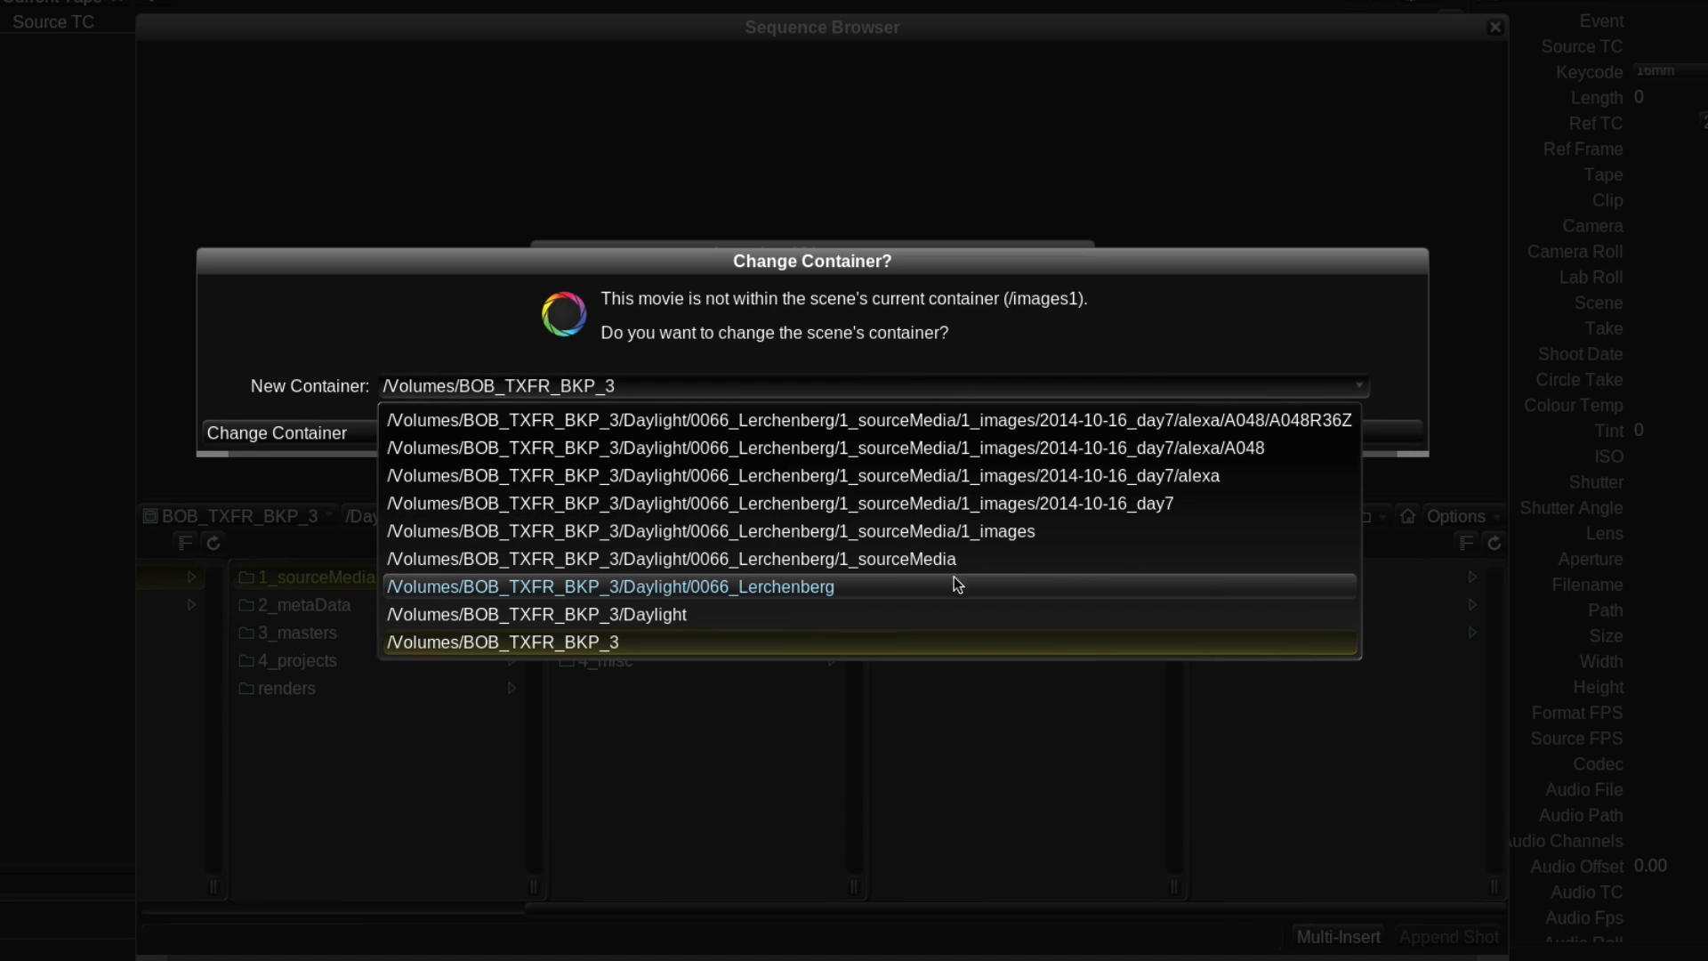
left_click(1005, 504)
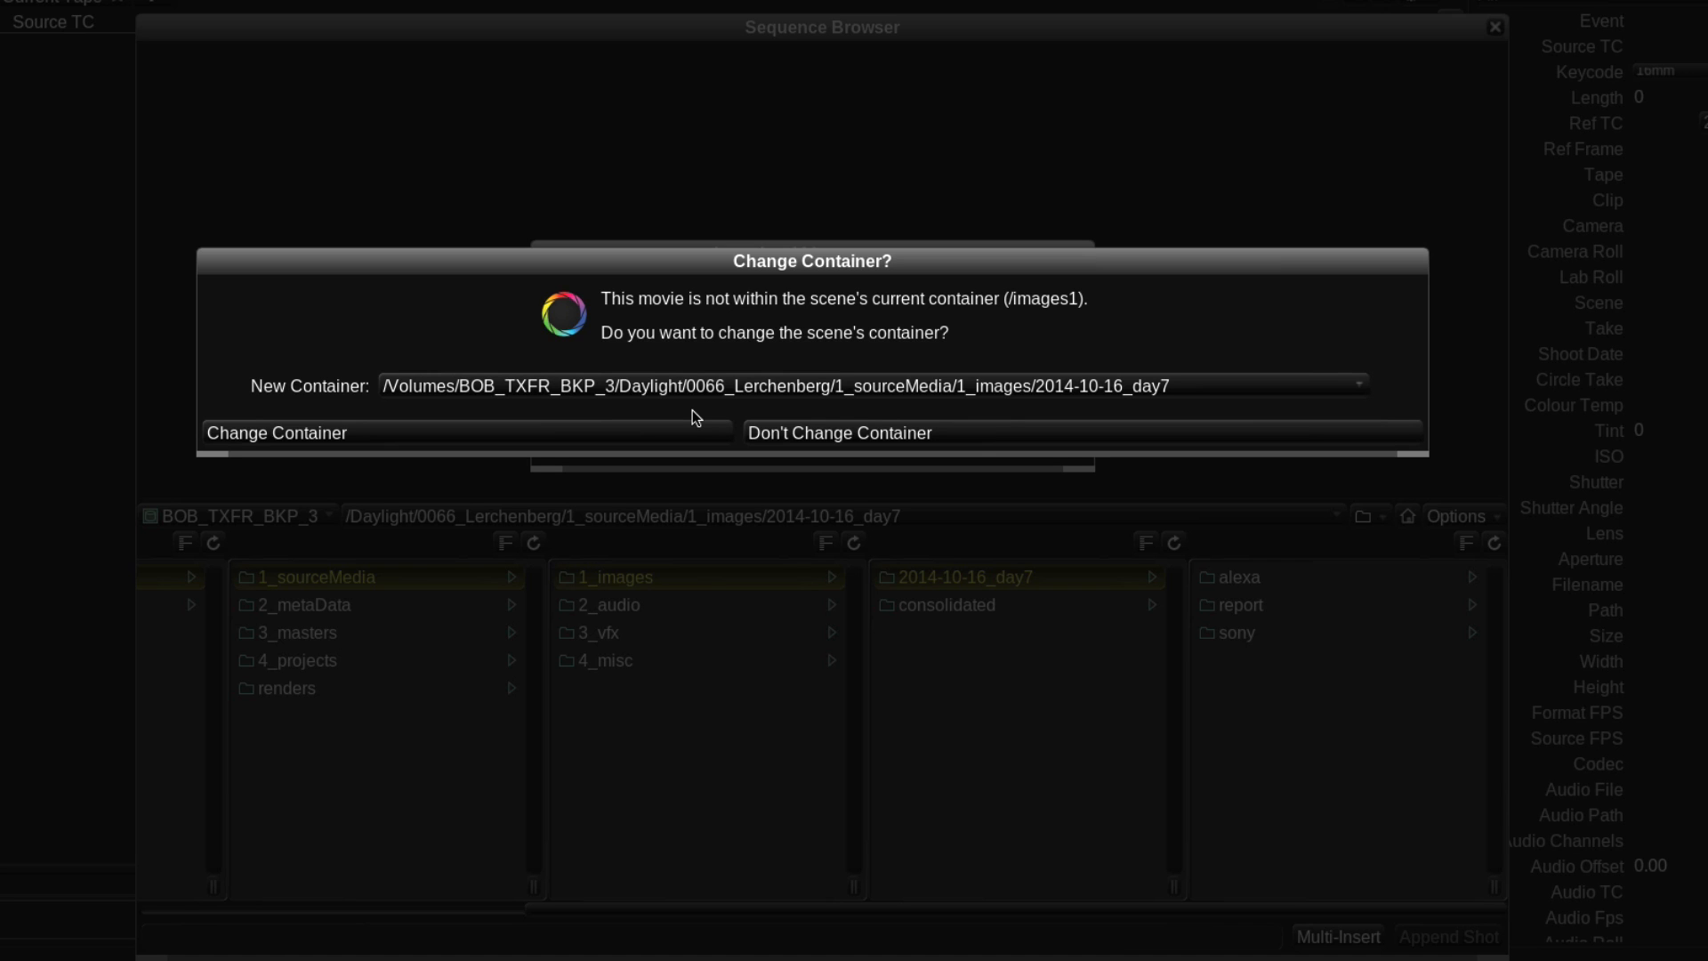
left_click(672, 434)
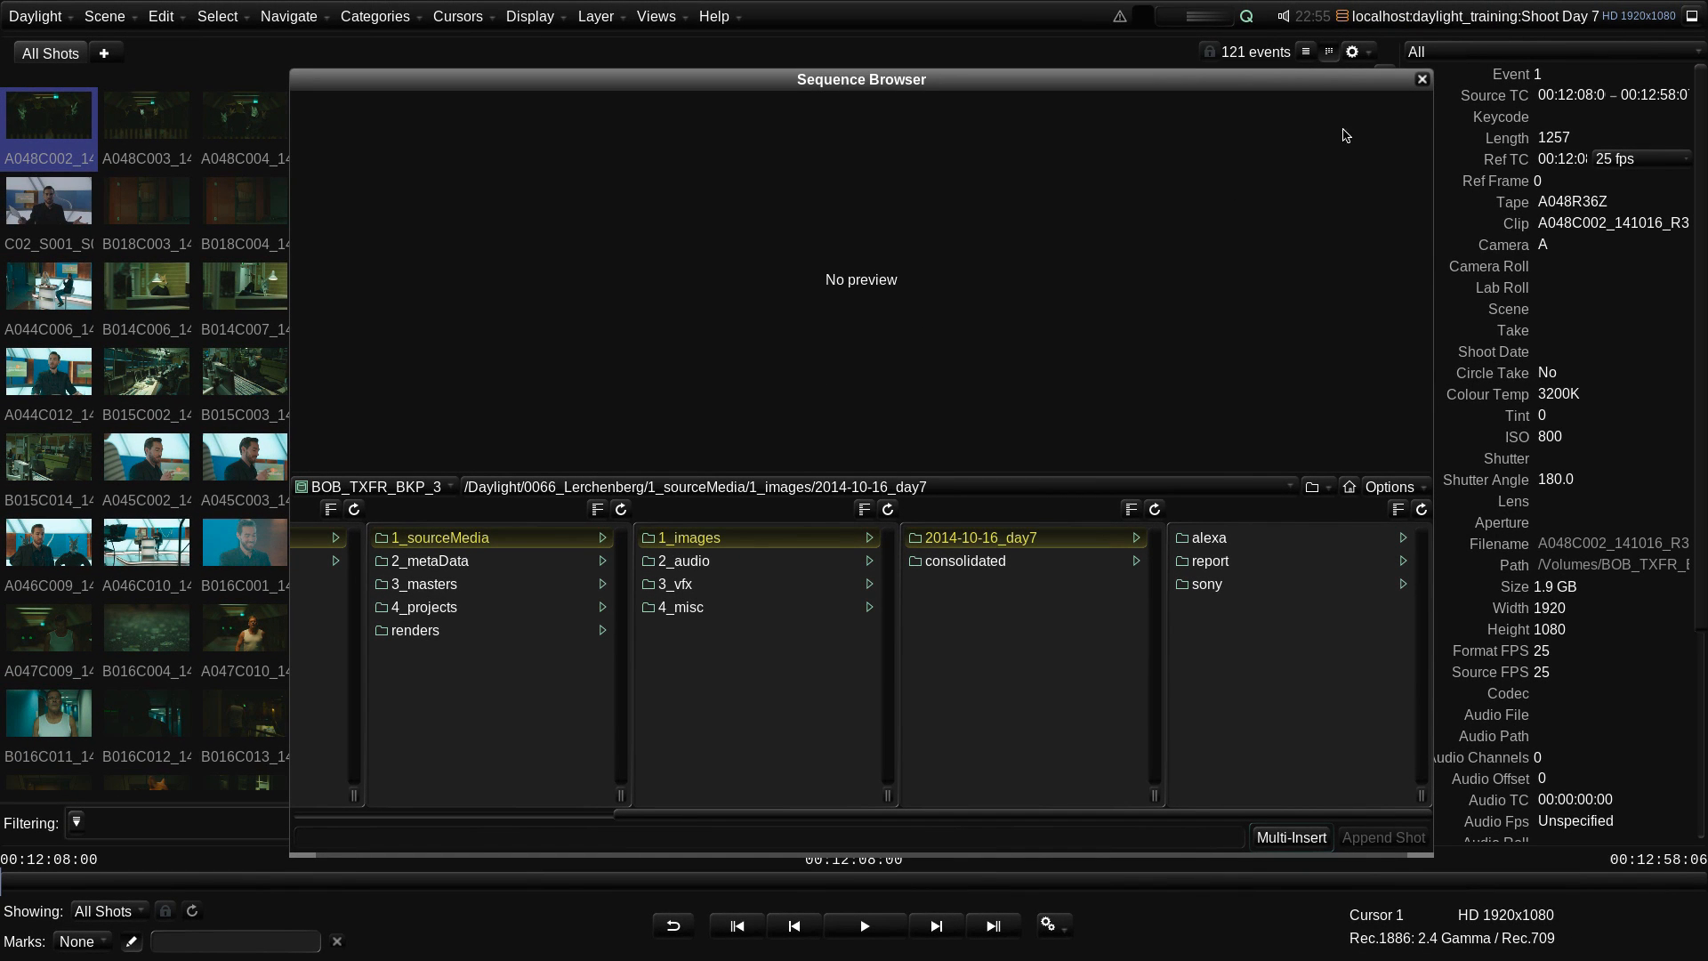
Close the Sequence Browser and save the Shoot Day 7 scene.
left_click(1421, 81)
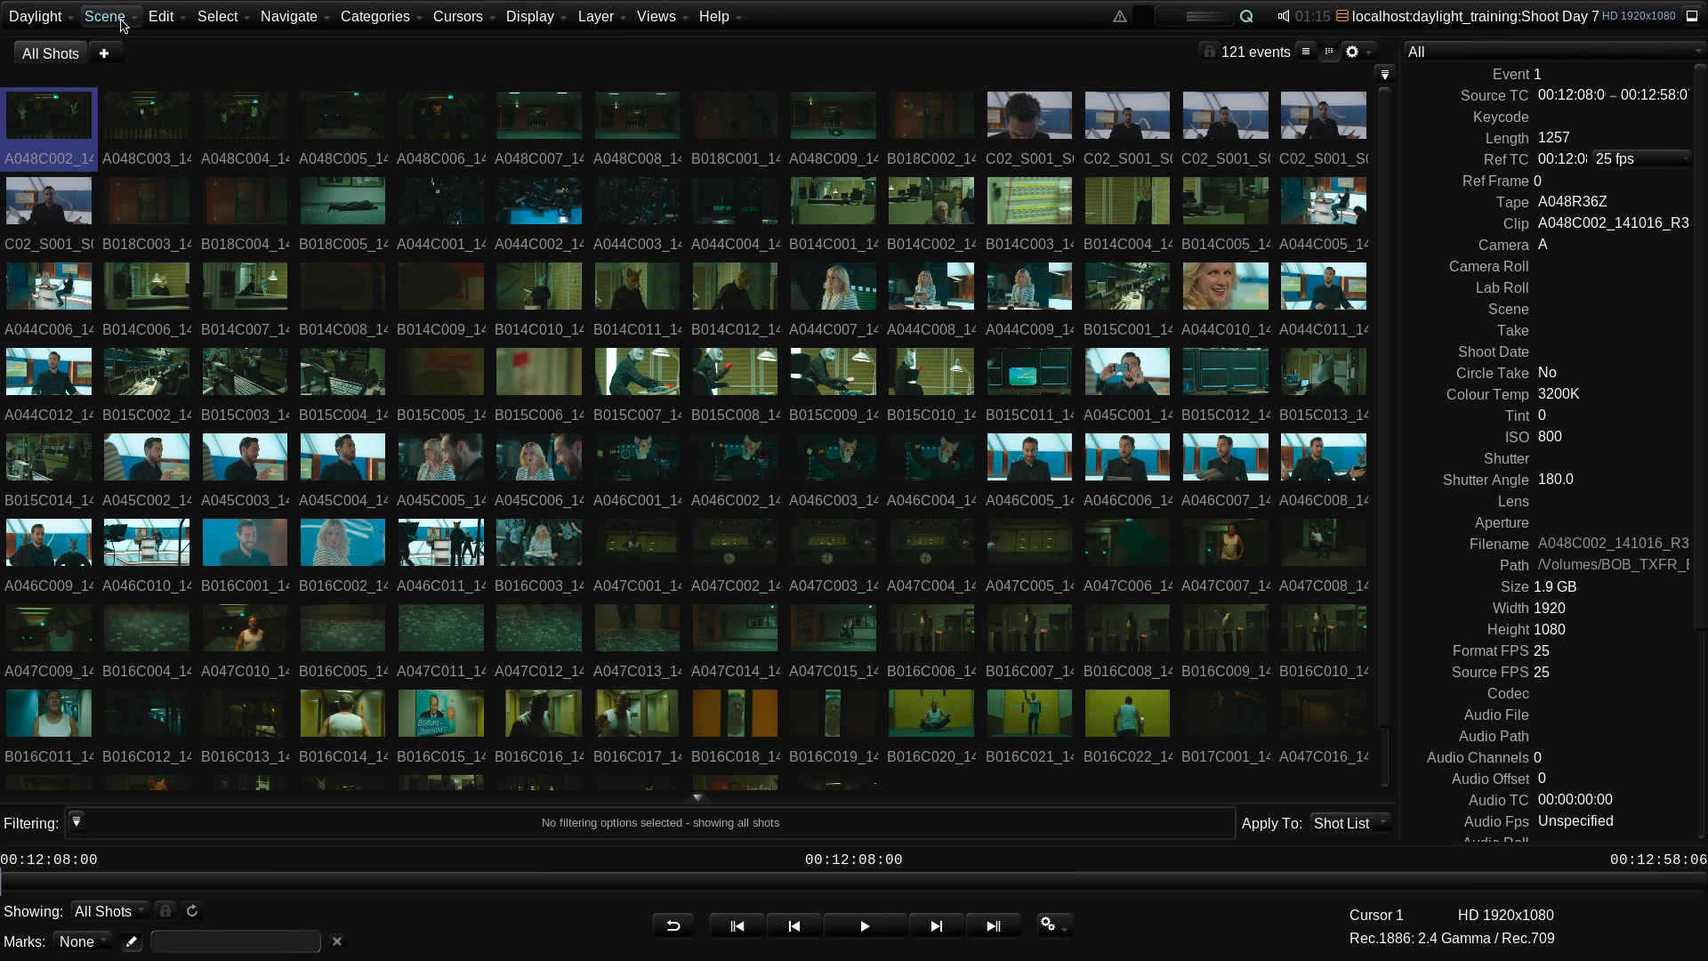
left_click(122, 24)
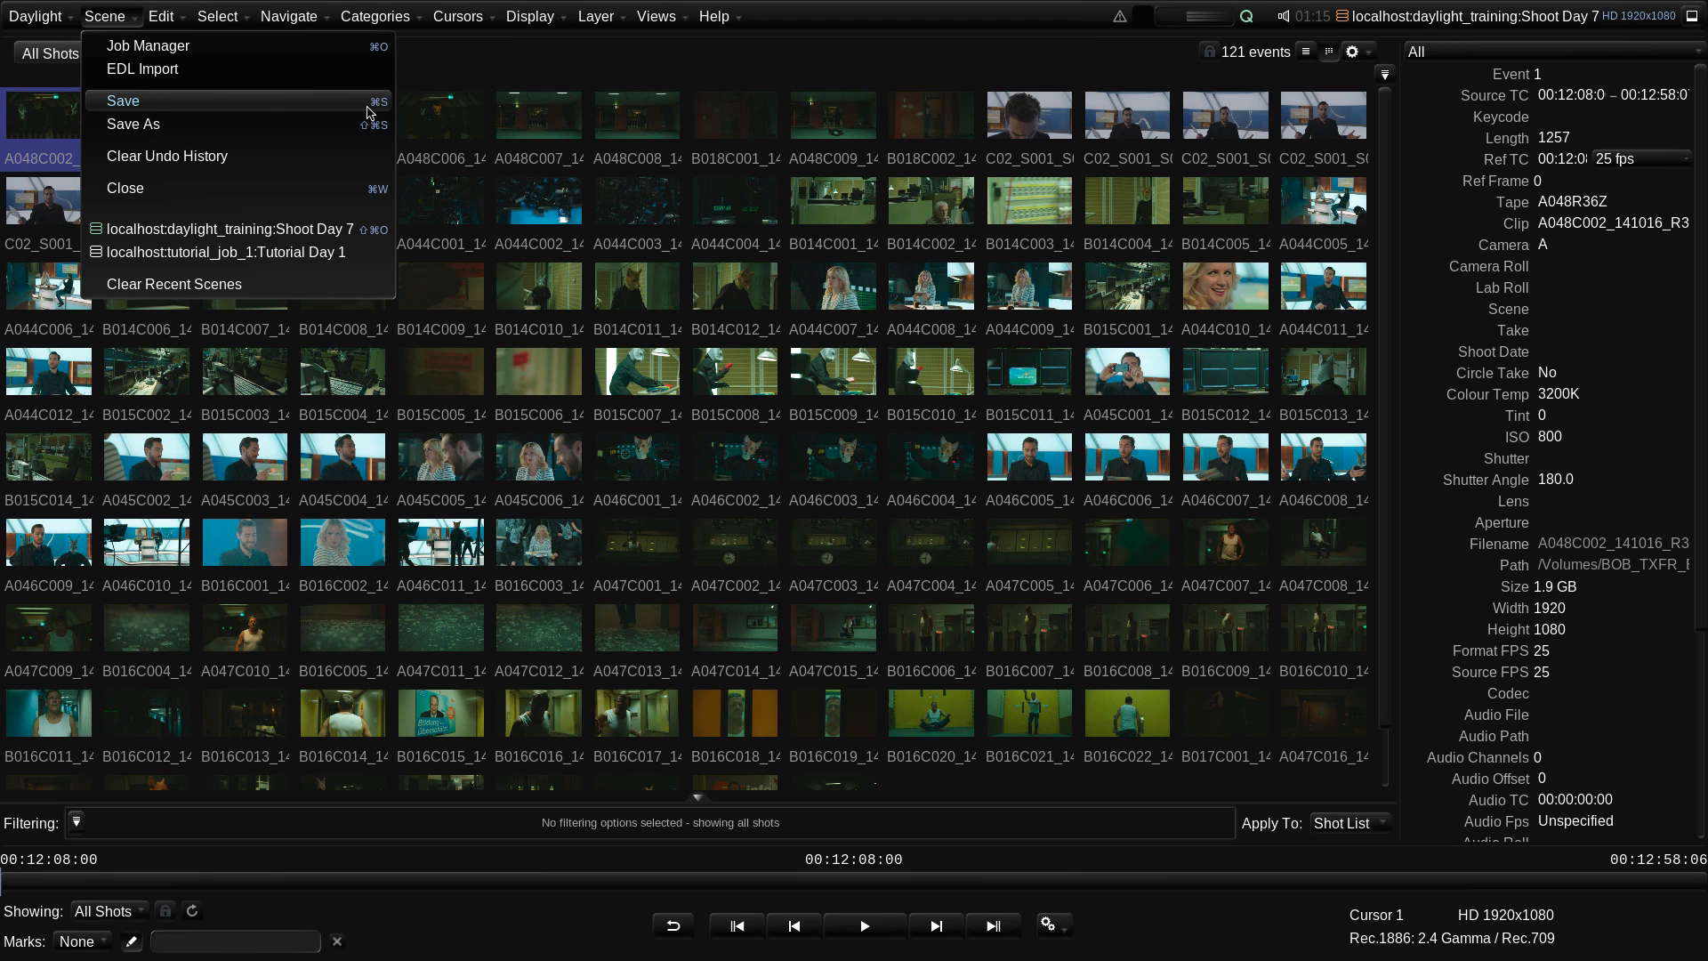
left_click(369, 111)
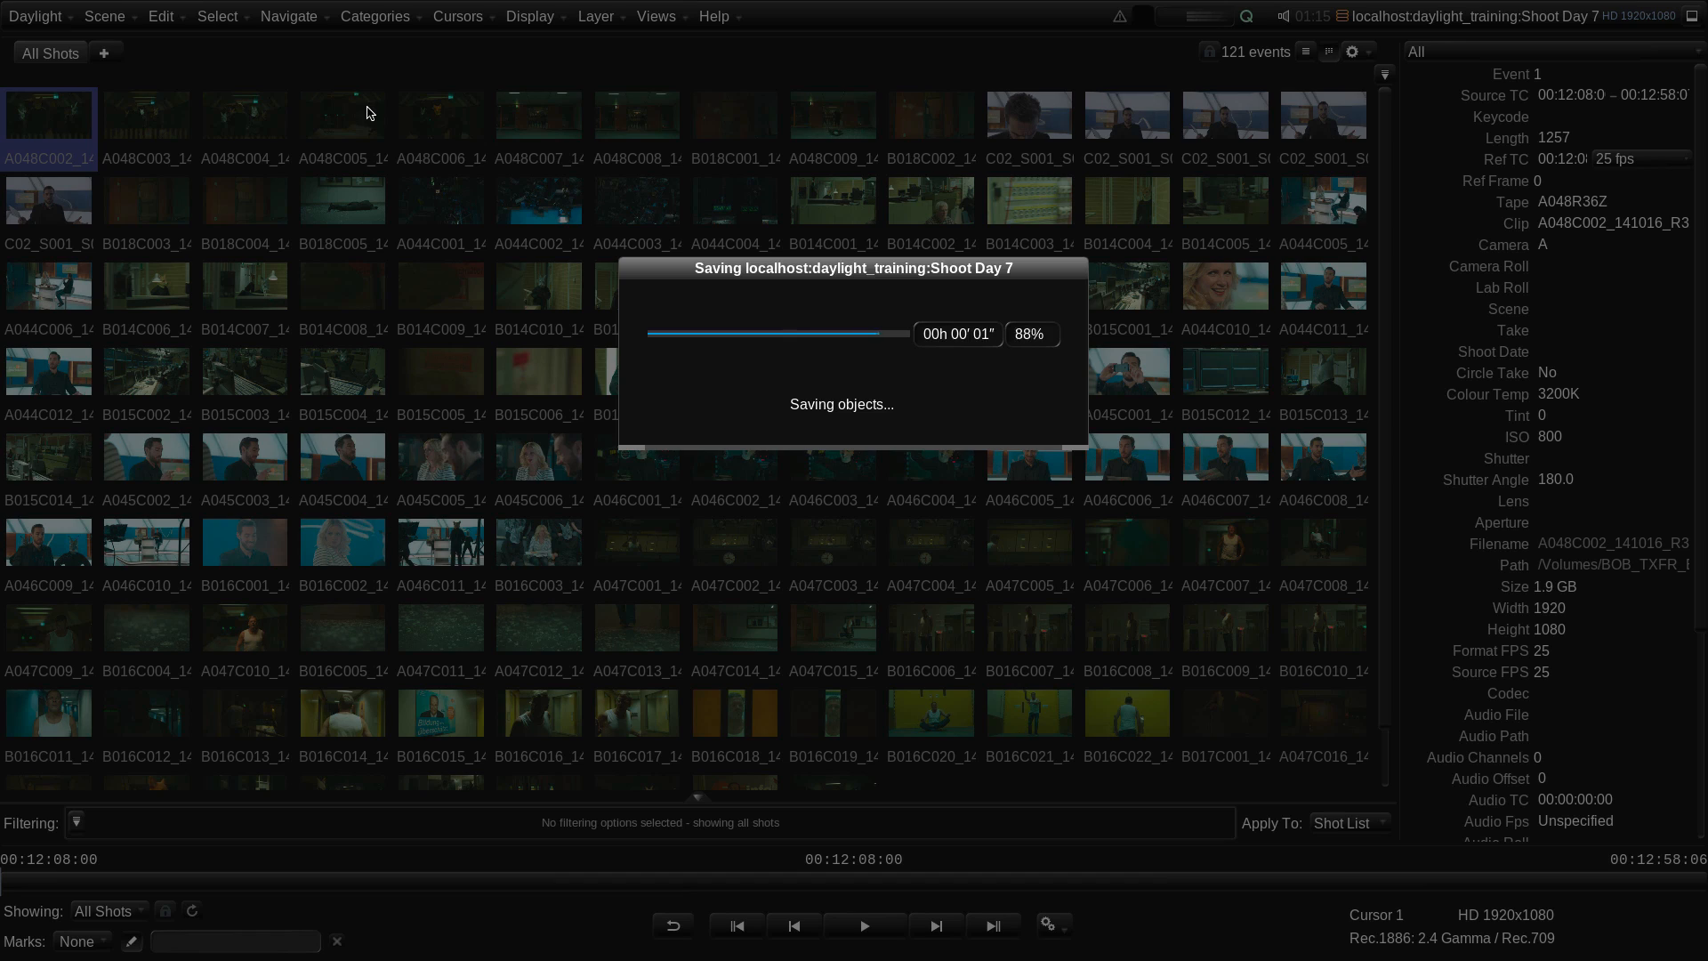